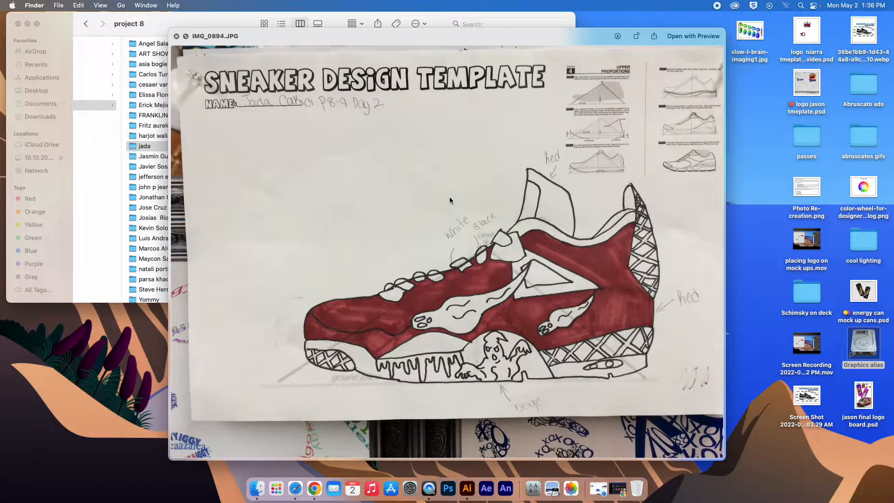
Step: Close the sneaker sketch preview, switch to Adobe Illustrator and set the workspace to Essentials Classic
key(space)
click(468, 489)
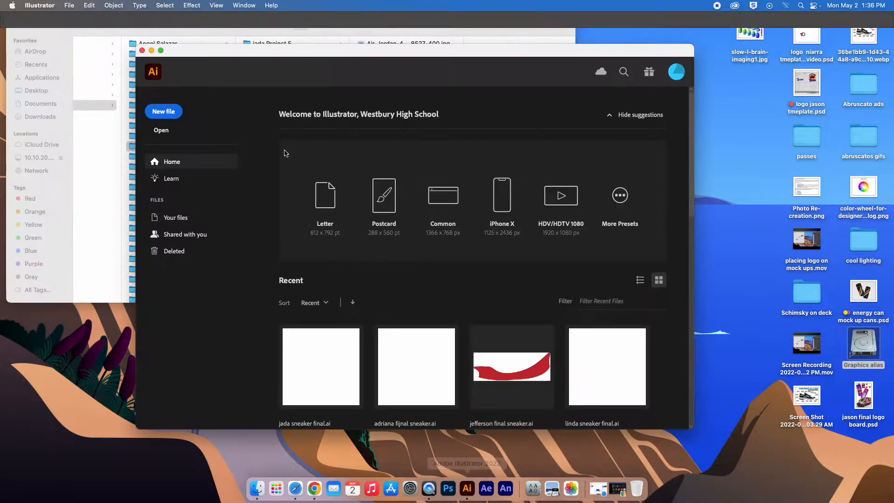
click(244, 5)
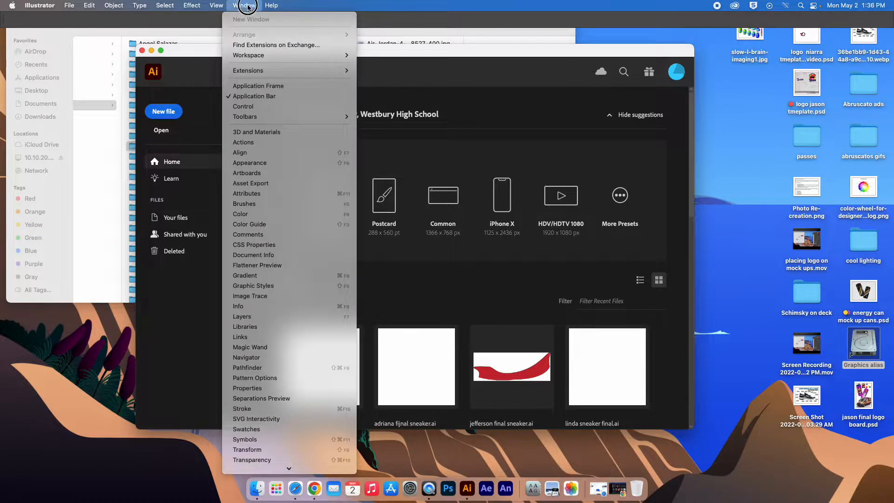
mouse_move(260, 56)
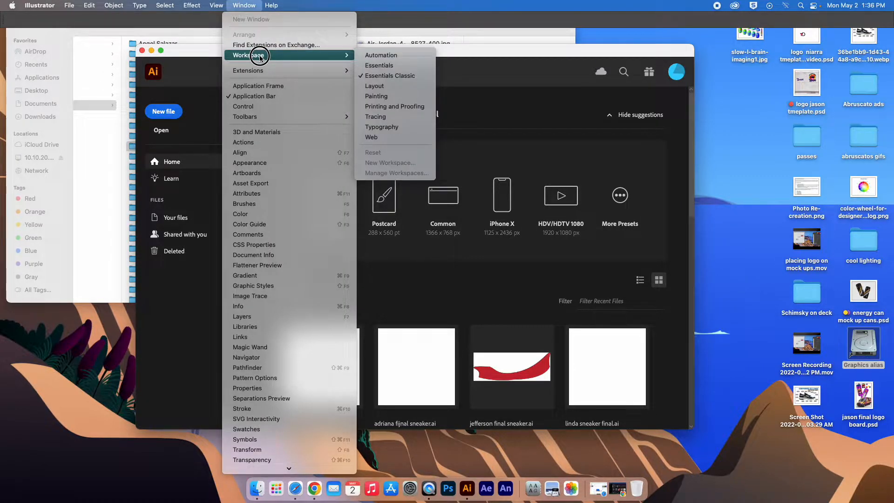
click(397, 76)
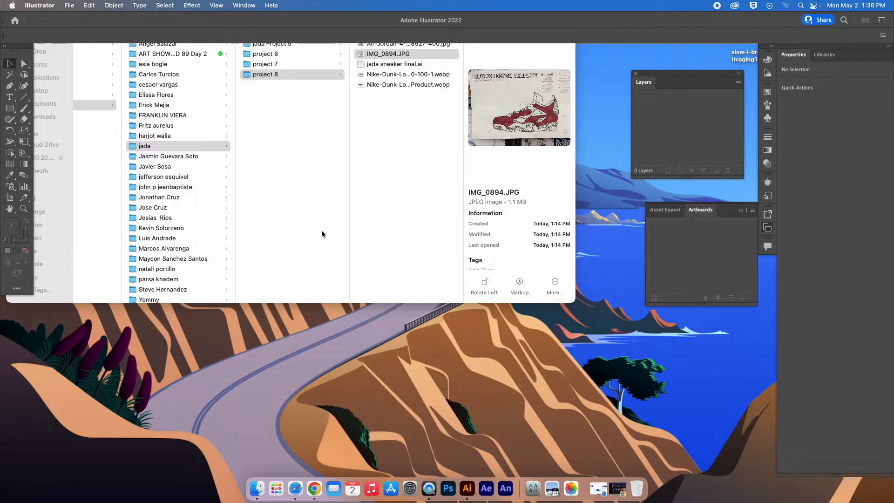
Step: Create a new 1224 x 792 pt landscape document with CMYK color and 300 ppi raster effects
click(69, 5)
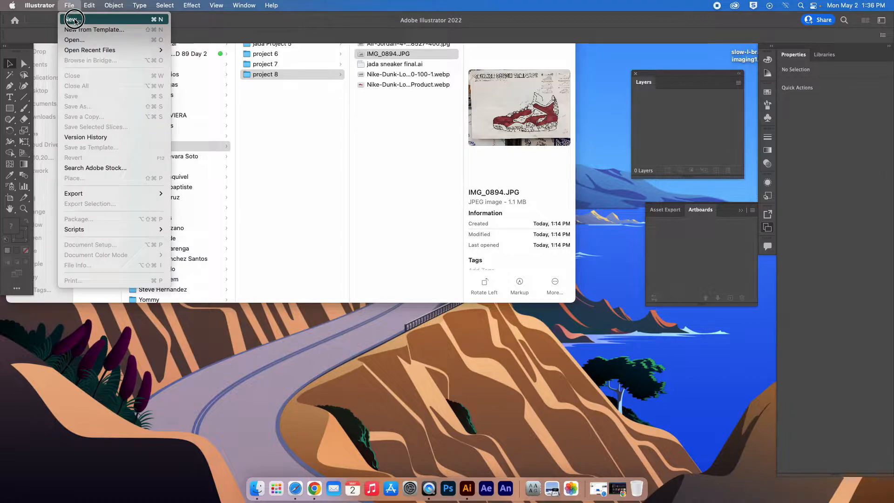
click(75, 21)
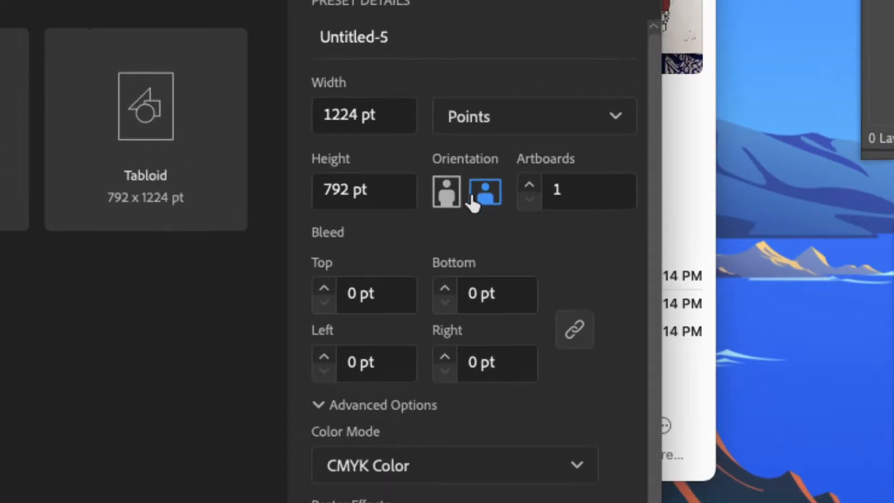
click(447, 197)
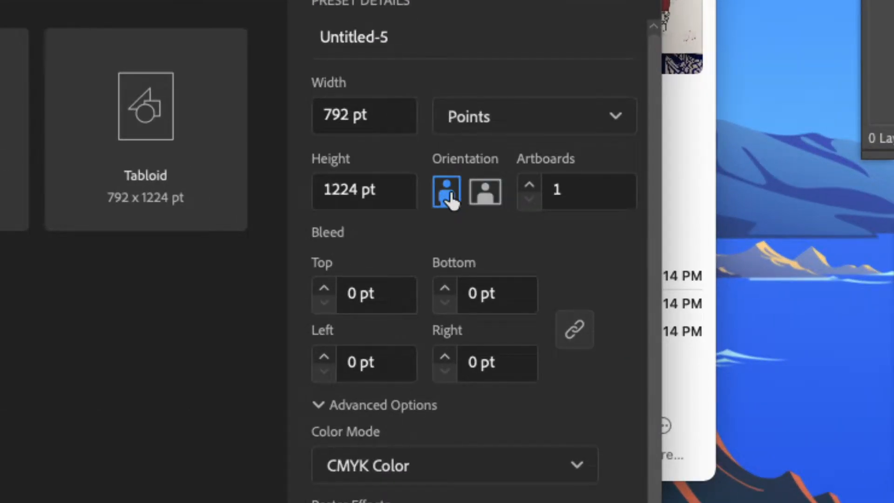
click(493, 196)
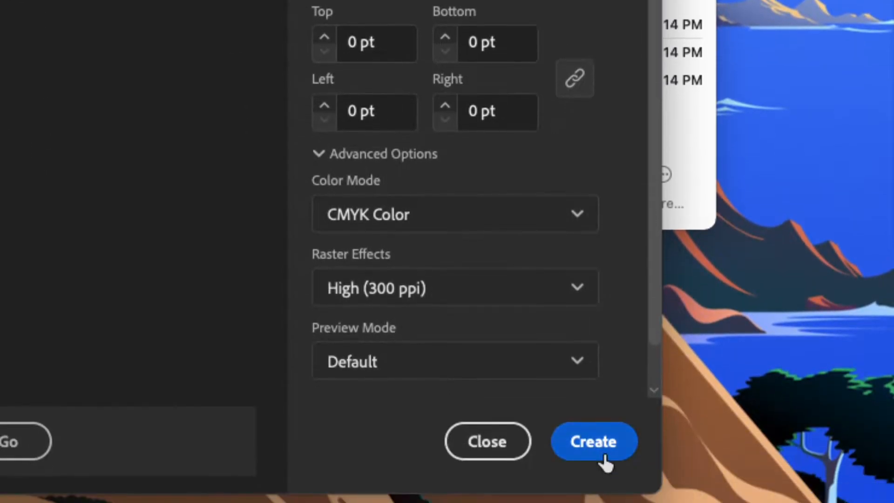
click(601, 447)
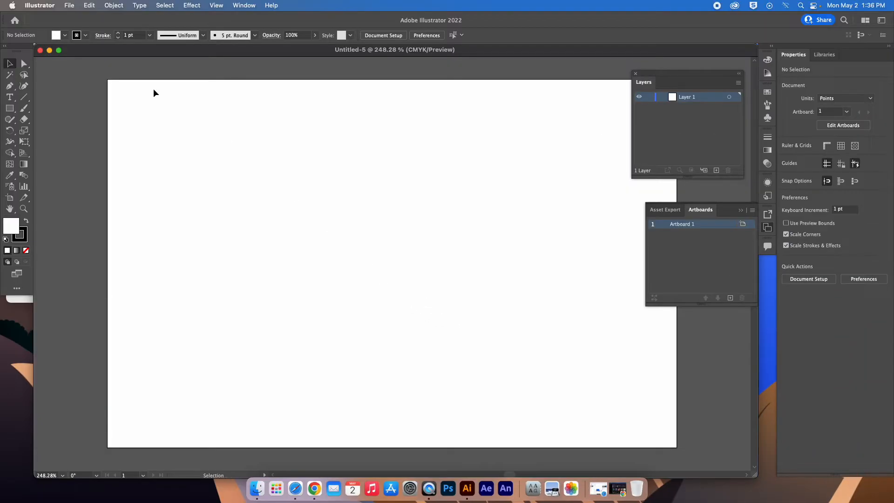
Step: Place IMG_0894.JPG from the project 8 folder into the document as a template
click(68, 4)
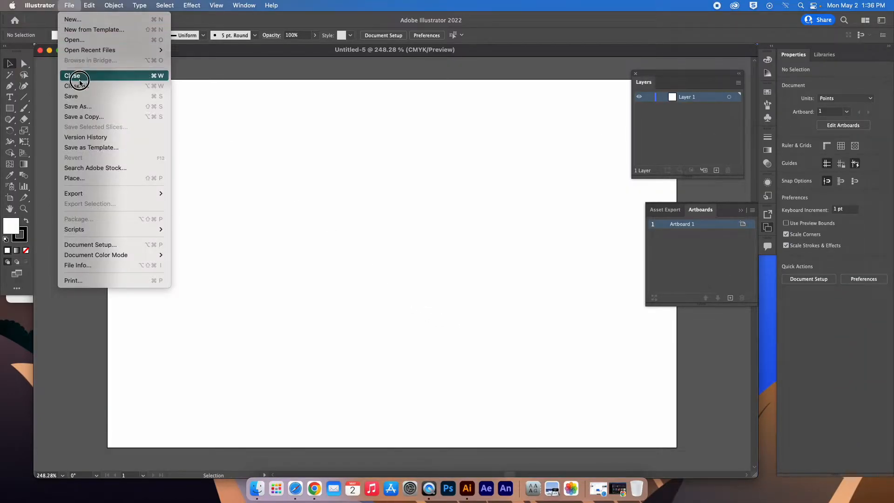
click(106, 178)
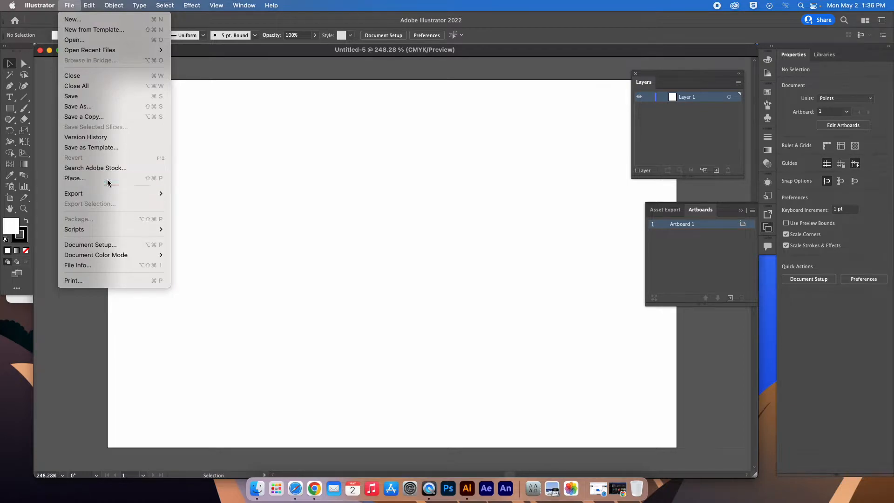
click(457, 91)
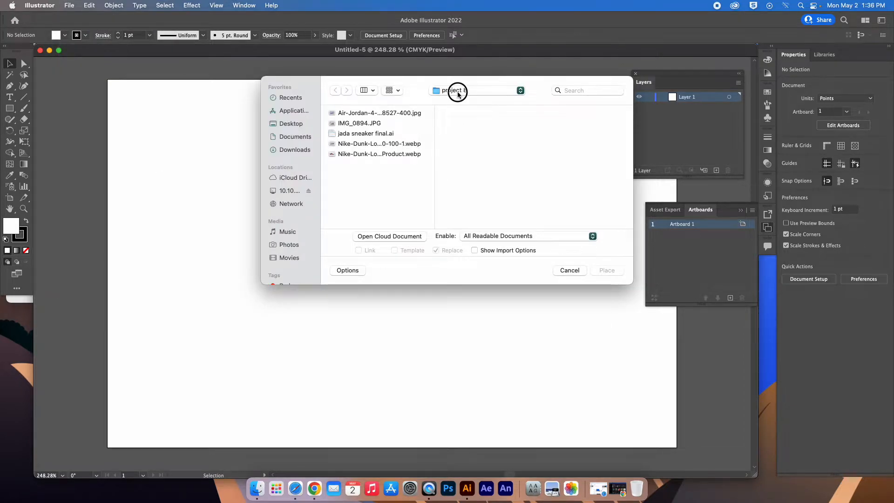
click(368, 125)
click(366, 124)
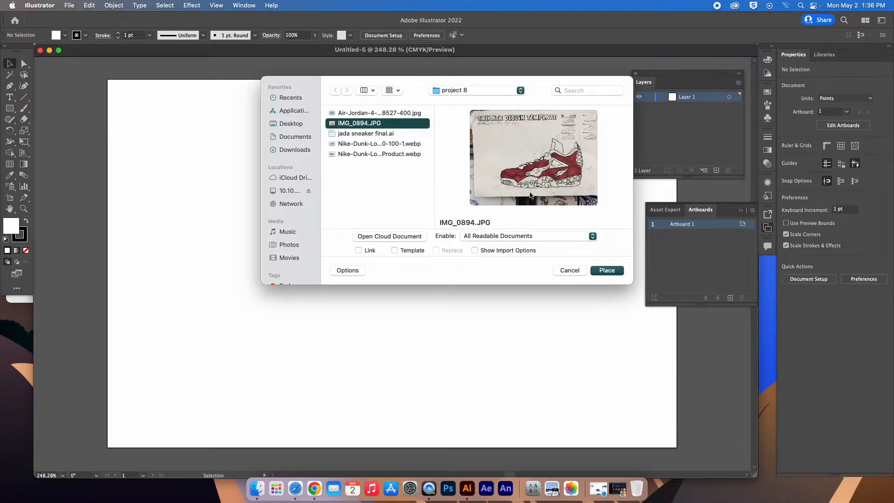
click(394, 251)
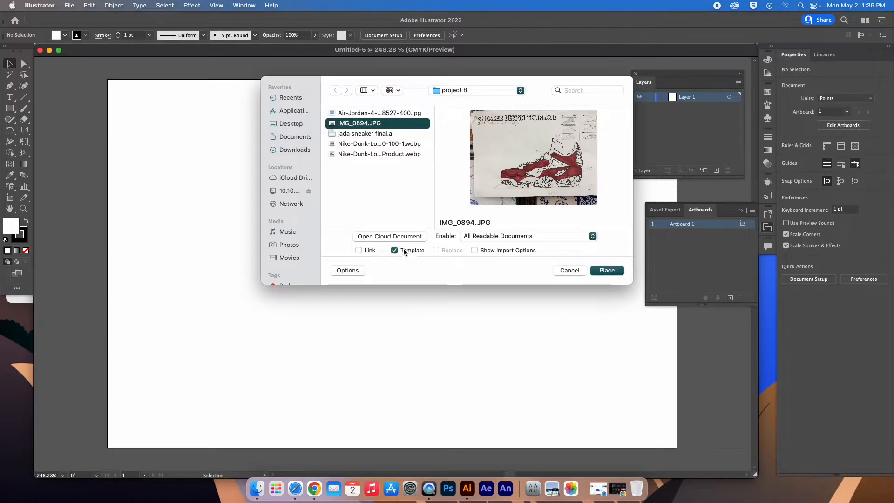
click(605, 270)
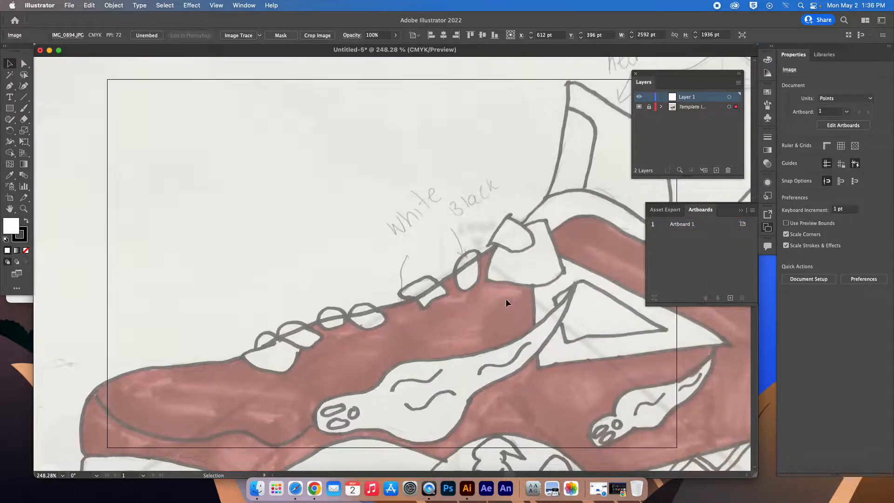
Step: Close the floating Artboards panel and keep the Layers panel open beside the placed sneaker image
key(super+1)
key(super+minus)
key(super+minus)
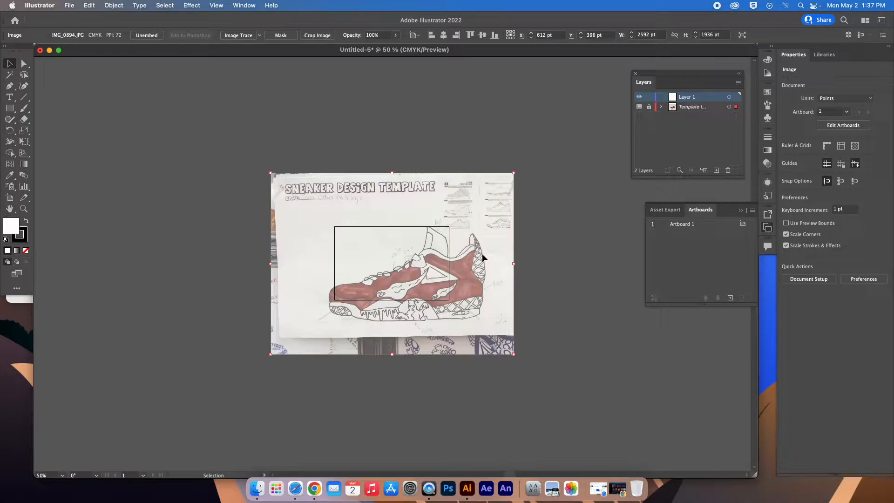
drag(673, 86, 574, 125)
click(539, 123)
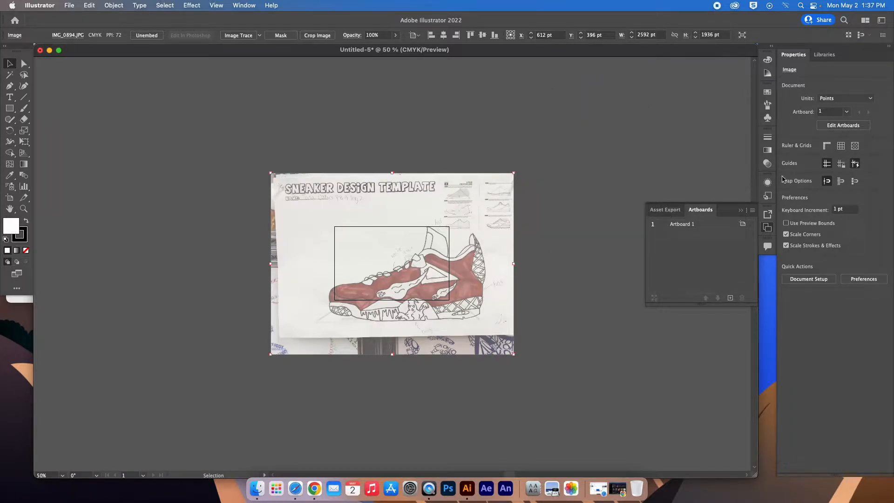
click(705, 214)
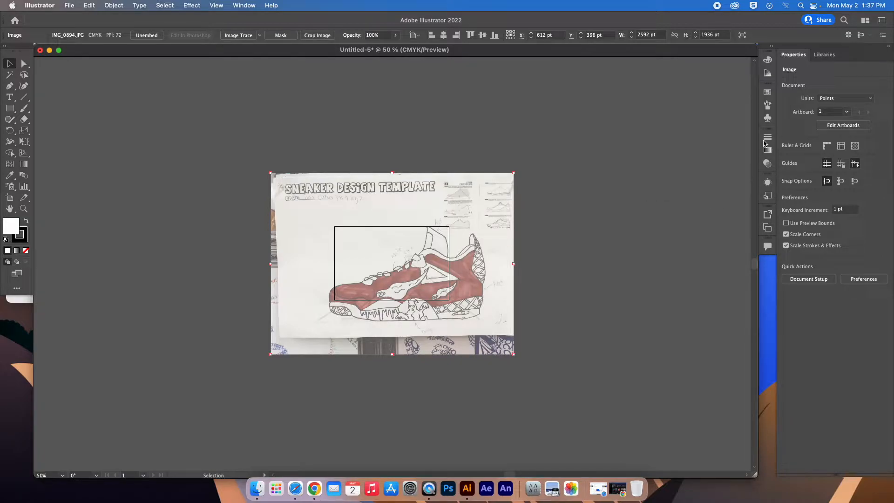
click(239, 6)
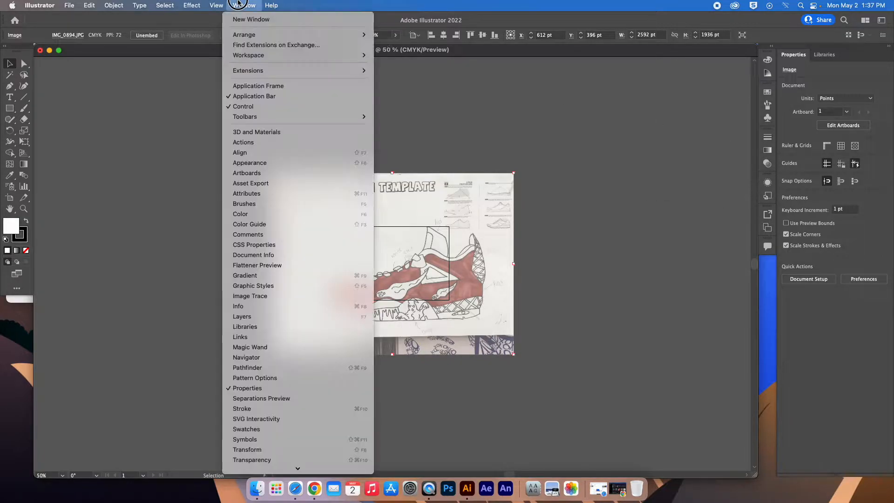
click(291, 321)
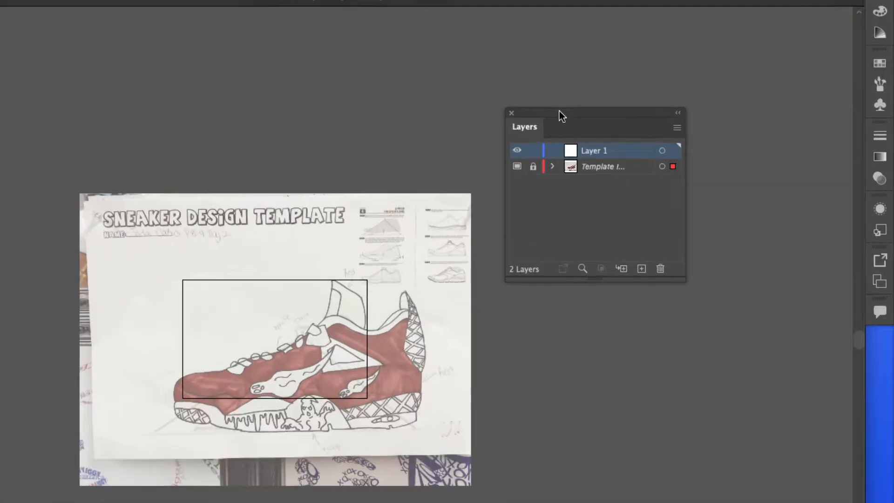
drag(568, 122, 571, 187)
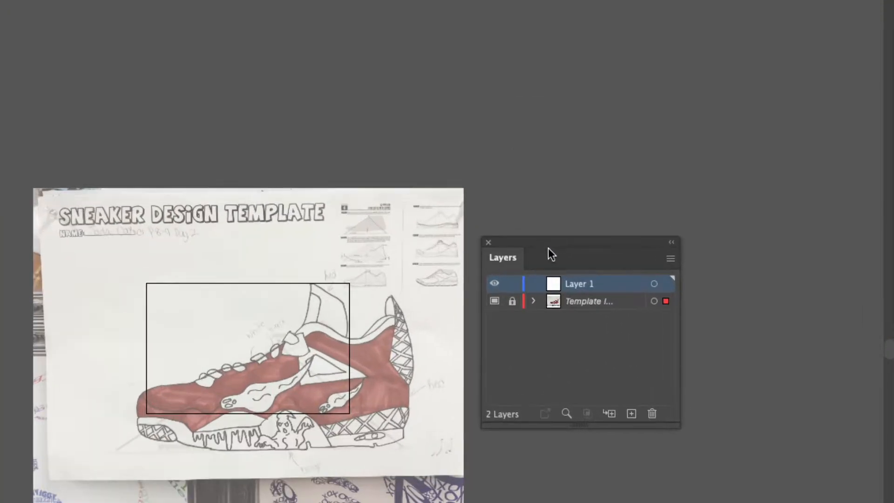
Step: Unlock the template layer and scale its image down around its centre to about 1297 x 969 pt, roughly matching the artboard
click(536, 272)
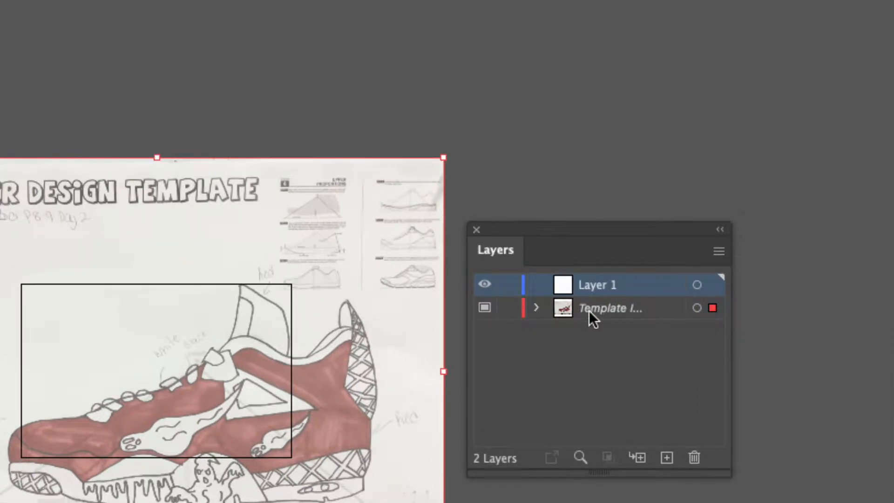
click(616, 309)
click(698, 309)
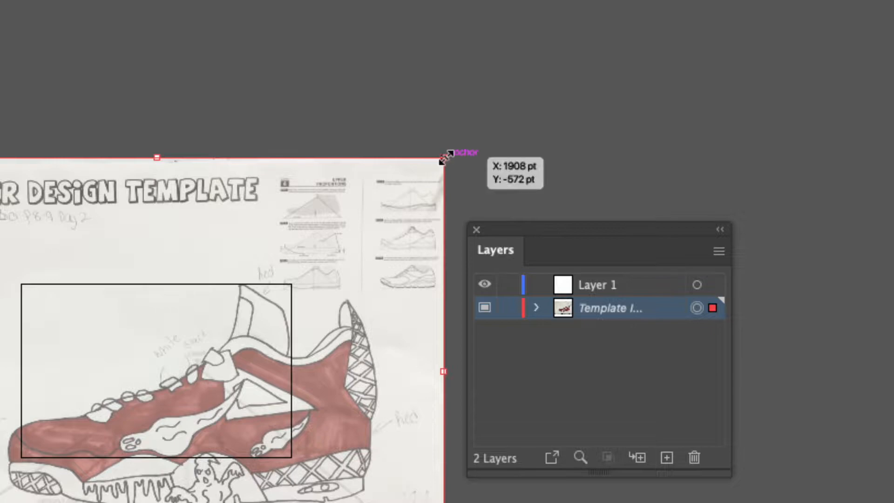
scroll(446, 157, down, 1)
drag(442, 157, 315, 264)
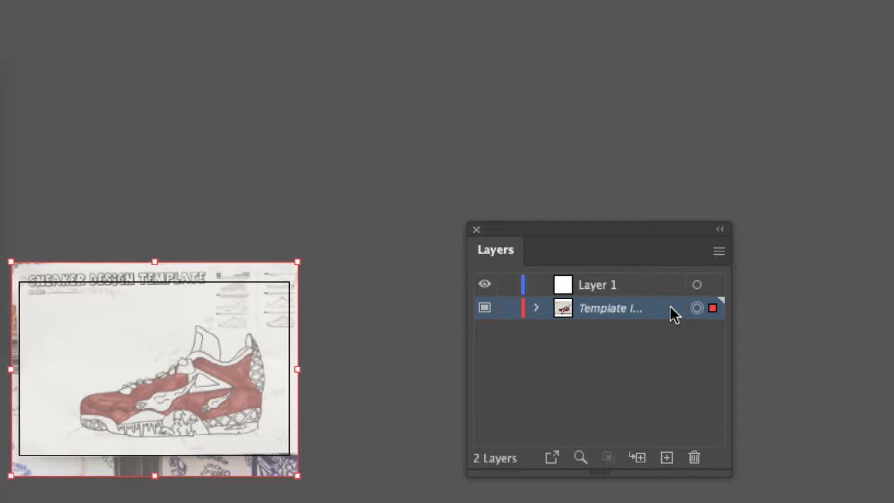
Step: Lower the Dim Images percentage in the template layer's options to make the sketch fainter
double_click(656, 308)
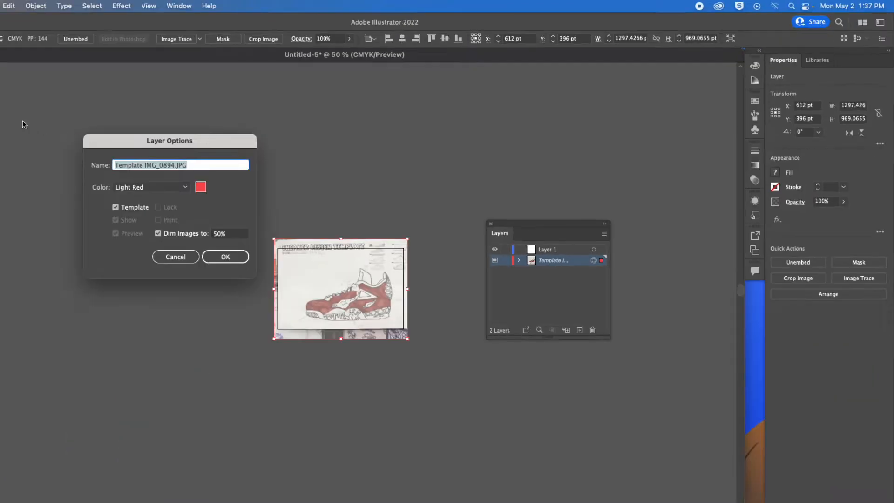
drag(168, 144, 451, 99)
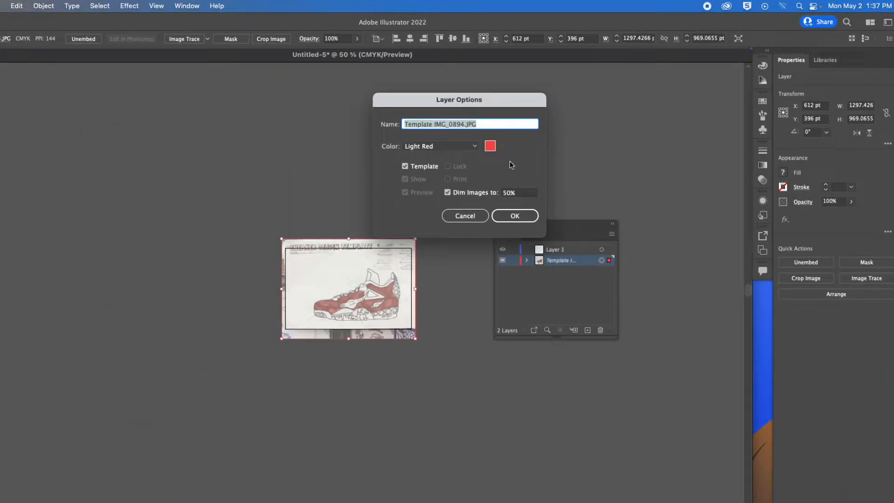
click(508, 193)
key(Return)
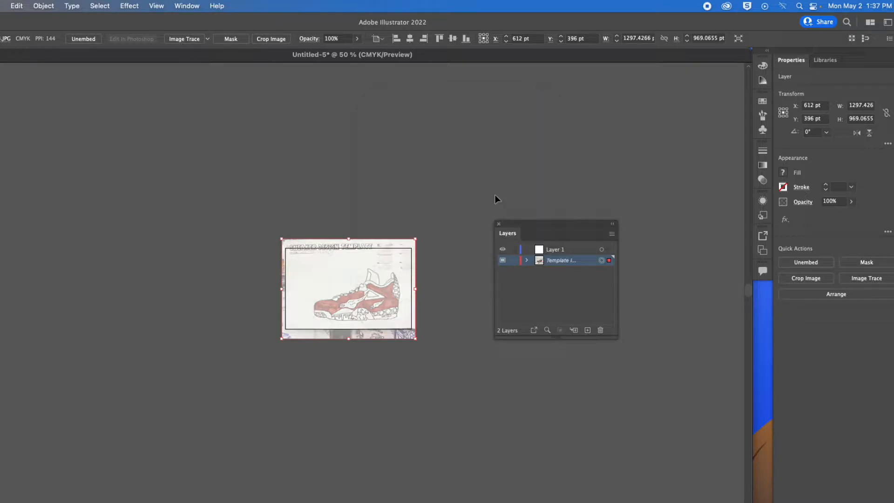
Step: Lock the template layer and make Layer 1 the active layer
click(538, 283)
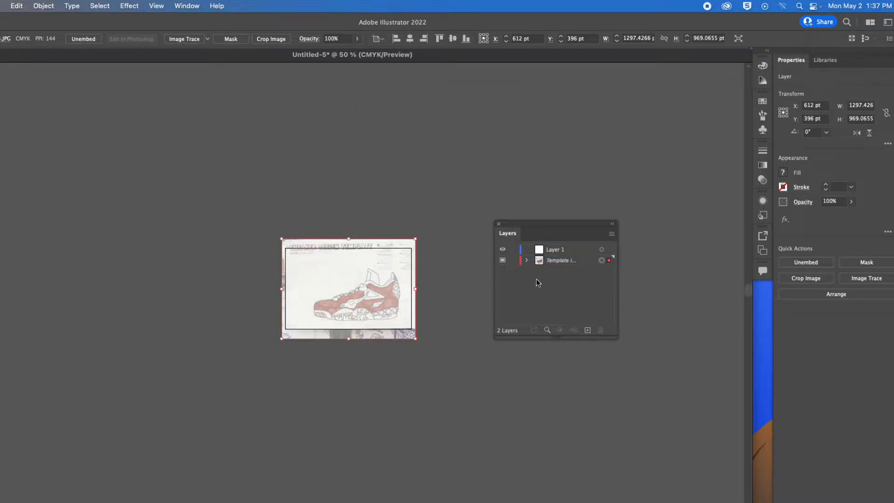
click(514, 261)
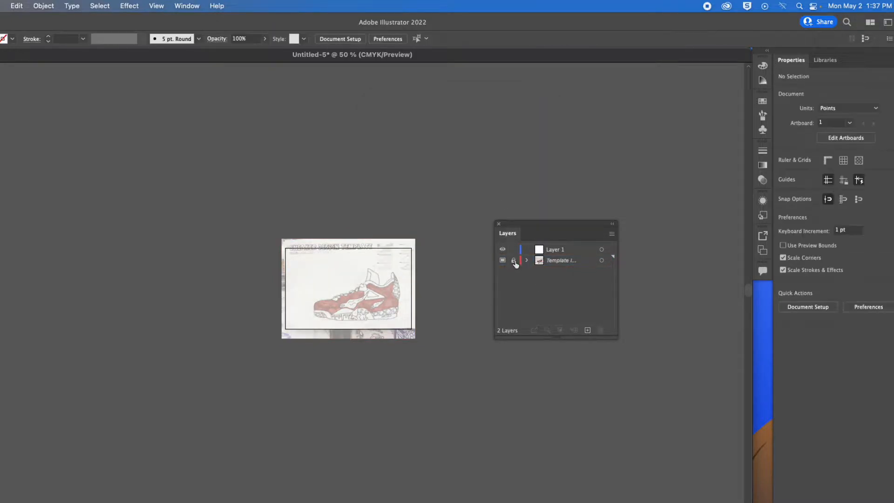
click(569, 250)
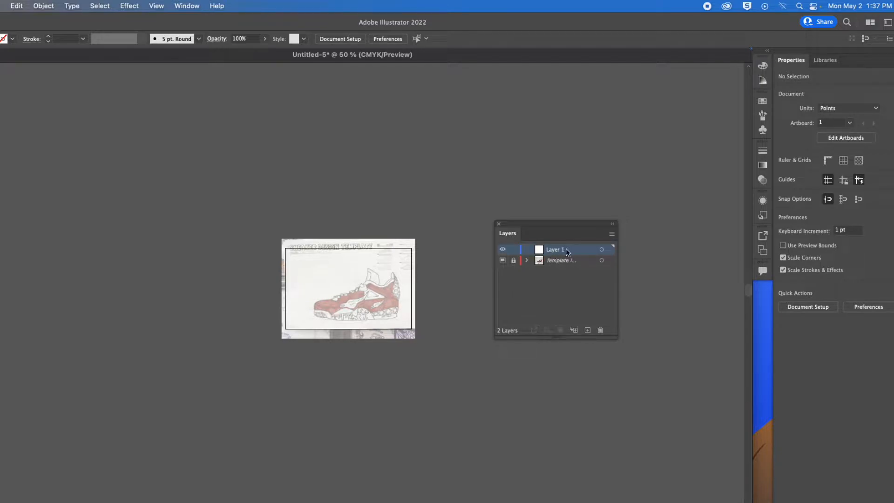
Step: Fit the artboard in the window and move the Layers panel clear of the sneaker drawing
key(super+0)
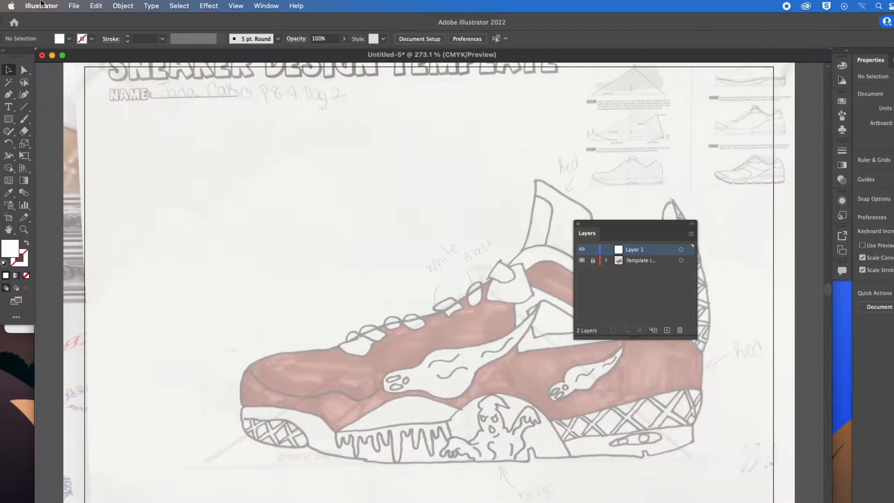
click(74, 5)
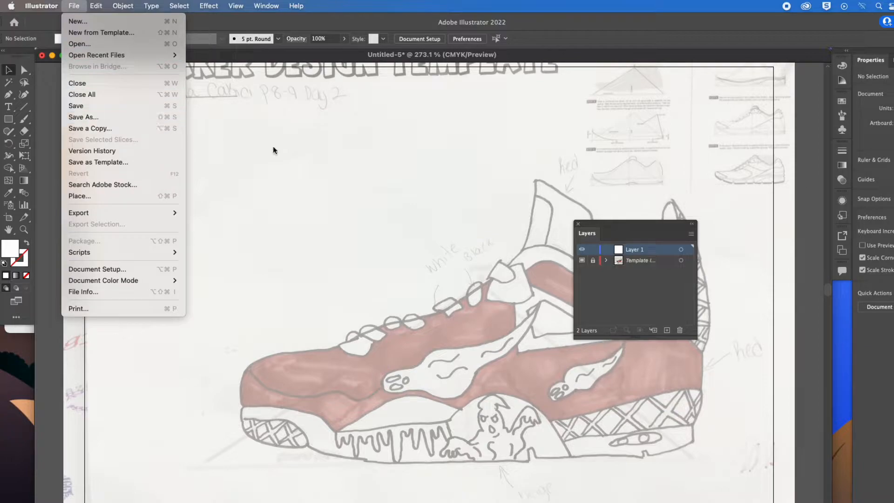
click(494, 235)
drag(610, 232, 759, 275)
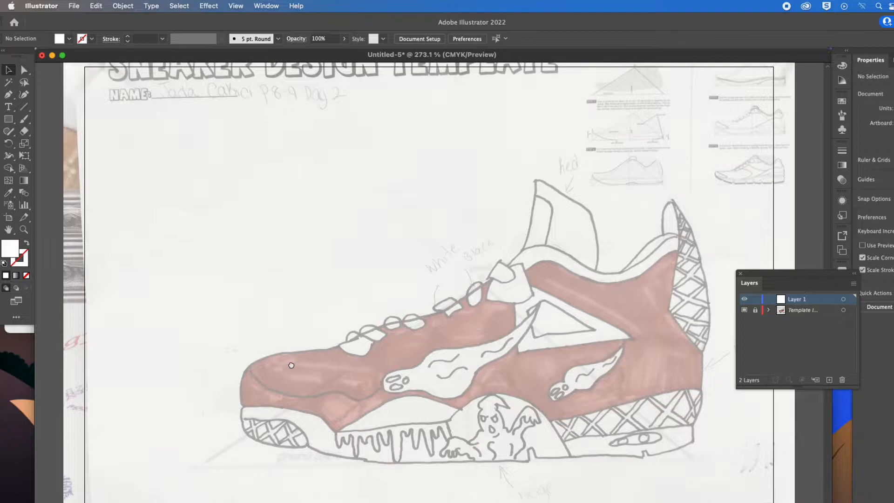
Step: Zoom in on the tongue and ankle collar of the sneaker sketch
scroll(287, 291, down, 4)
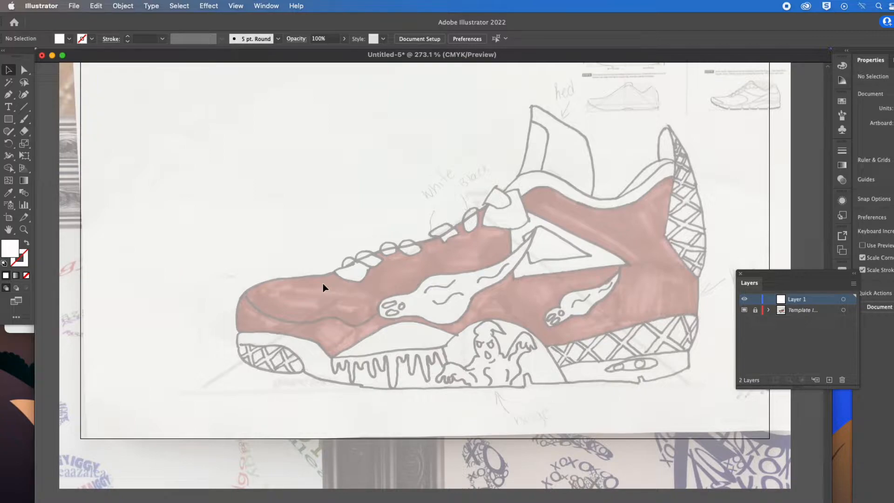
drag(546, 176, 339, 259)
mouse_move(294, 193)
mouse_down()
mouse_move(473, 274)
mouse_move(326, 208)
mouse_up()
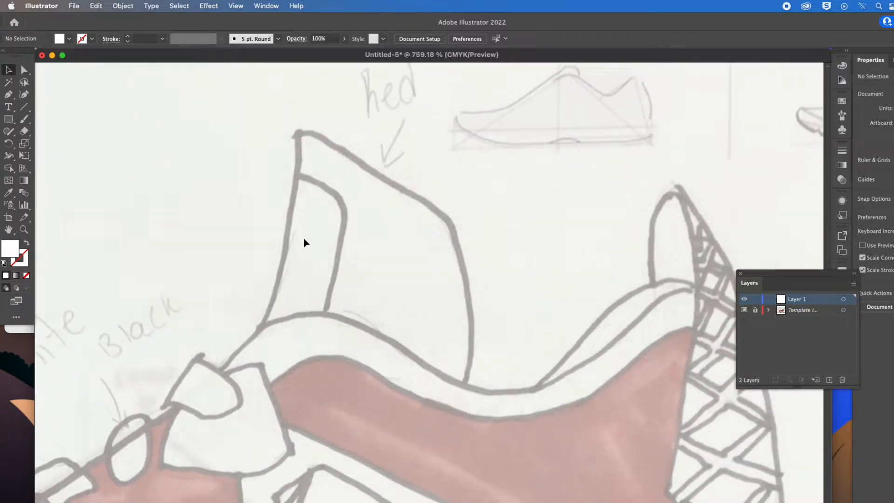
Step: Prepare the Pen tool with no fill and a black 0.5 pt stroke
drag(8, 95, 57, 93)
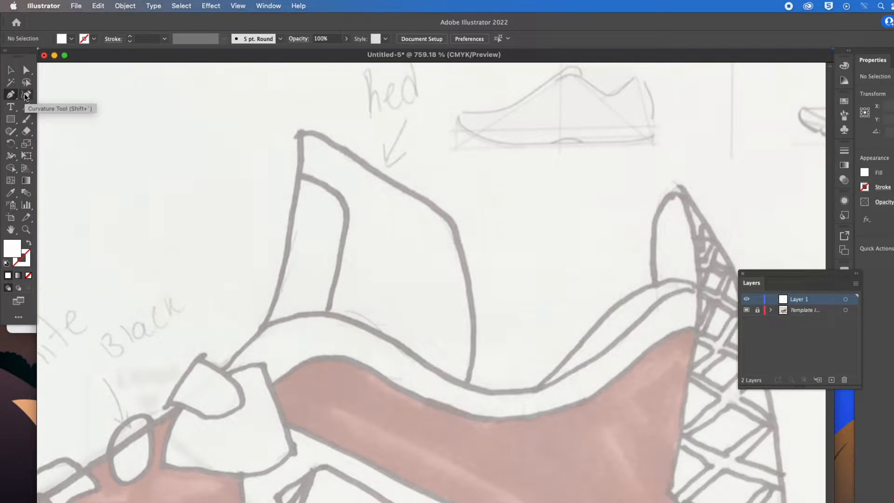
drag(10, 95, 64, 94)
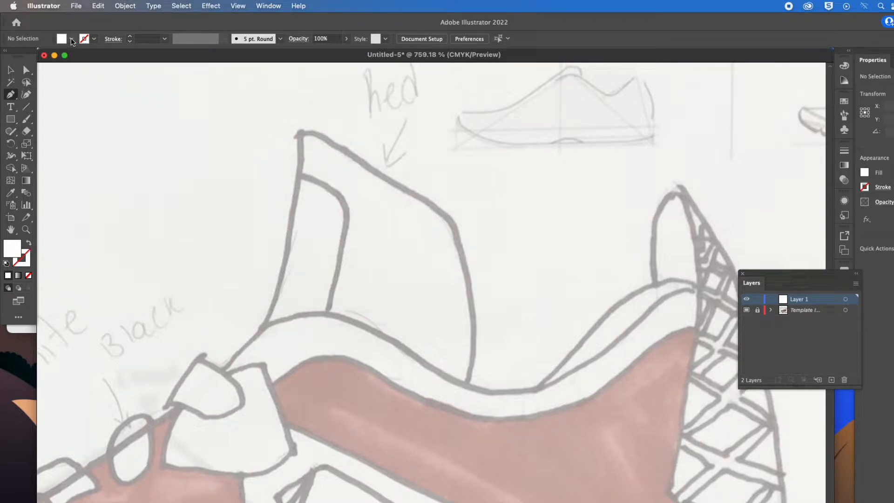
click(71, 39)
click(7, 57)
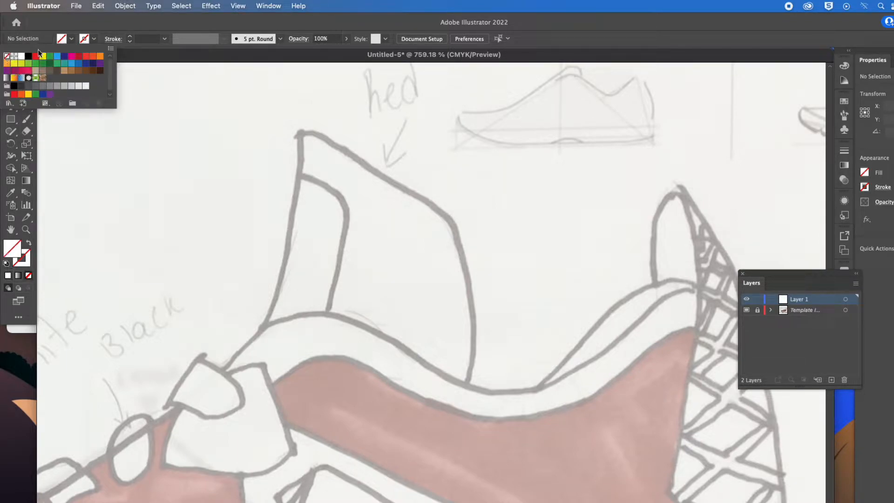
click(94, 39)
click(94, 39)
click(28, 59)
click(165, 40)
click(165, 40)
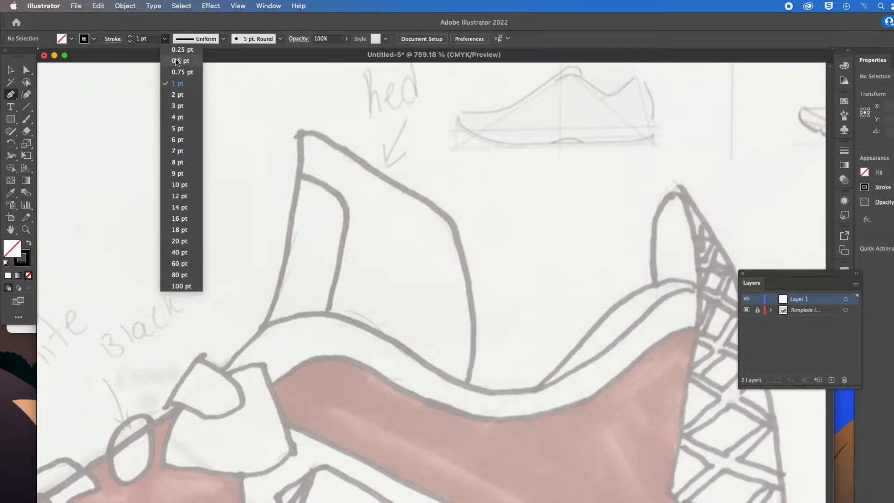
click(177, 62)
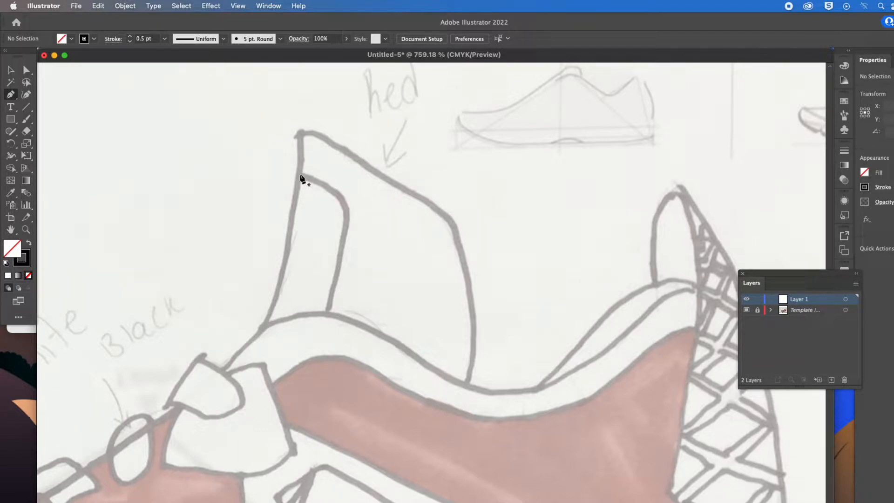
Step: Trace the narrow front panel of the sneaker's tongue as a closed Pen path following the sketch lines
click(297, 174)
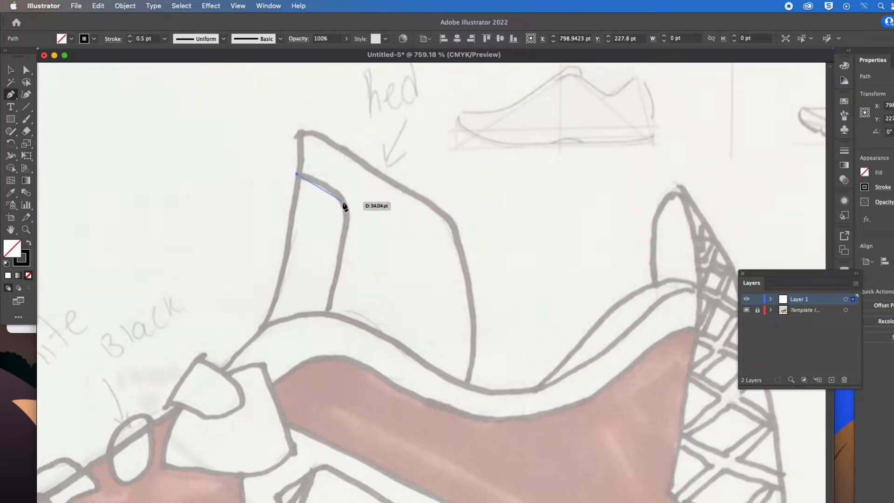
click(345, 207)
drag(349, 219, 345, 242)
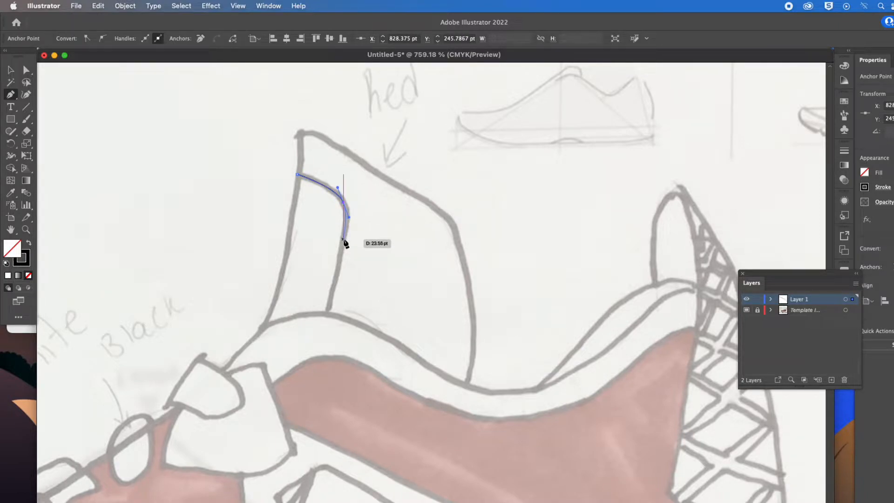
click(343, 239)
click(327, 313)
drag(292, 316, 266, 319)
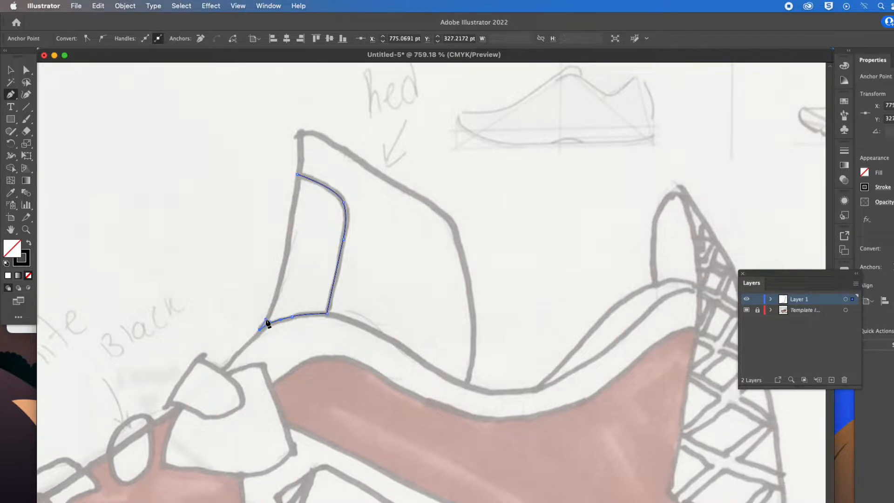
drag(288, 249, 290, 209)
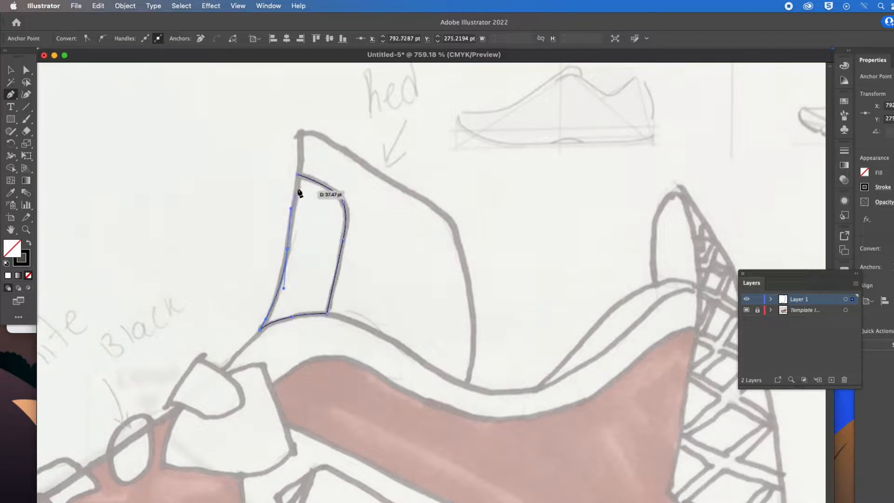
click(298, 176)
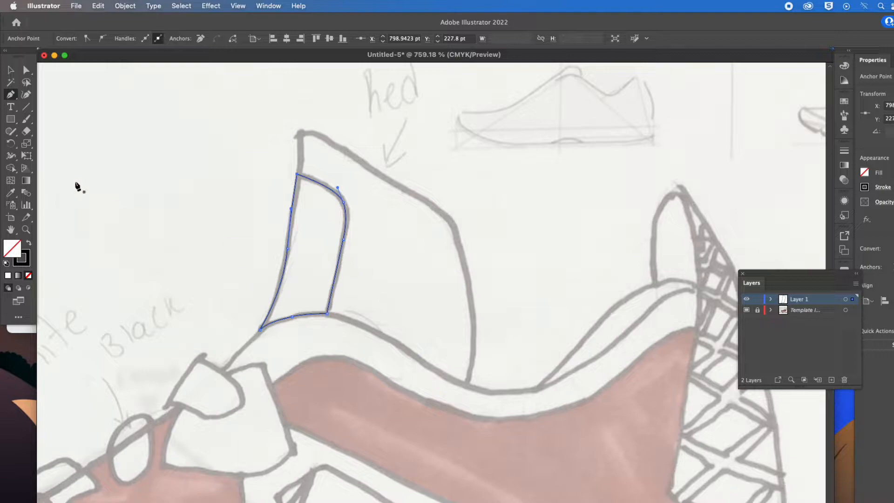
Step: Fill the traced tongue panel with a red swatch
scroll(76, 186, down, 1)
click(10, 71)
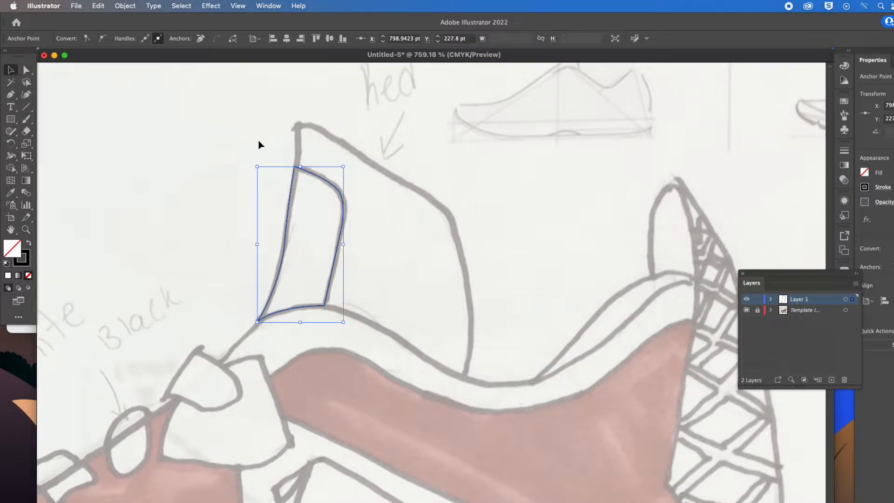
click(306, 175)
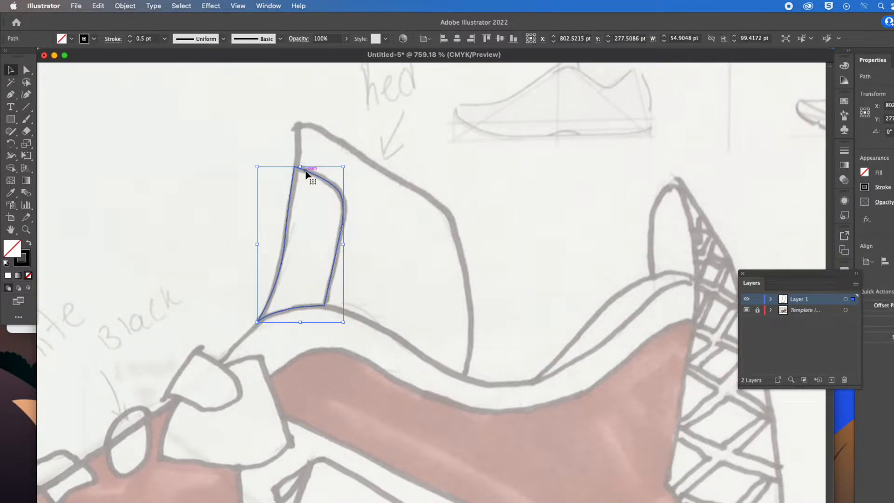
click(71, 40)
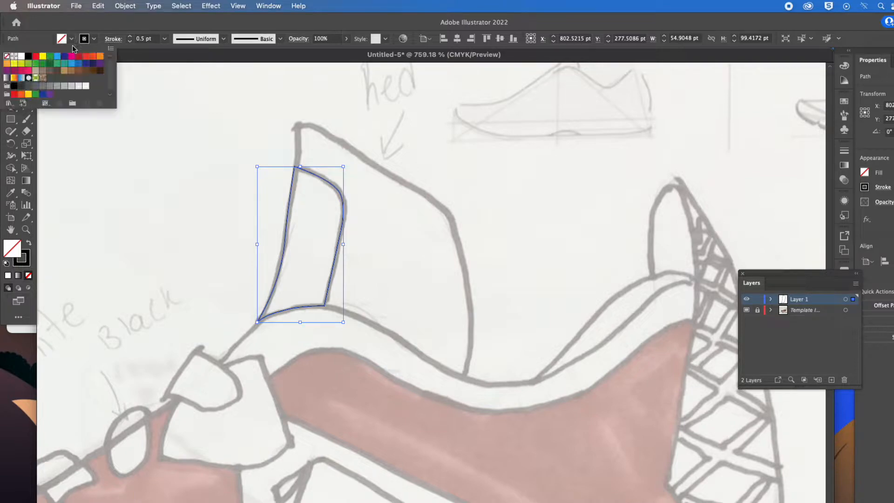
click(86, 56)
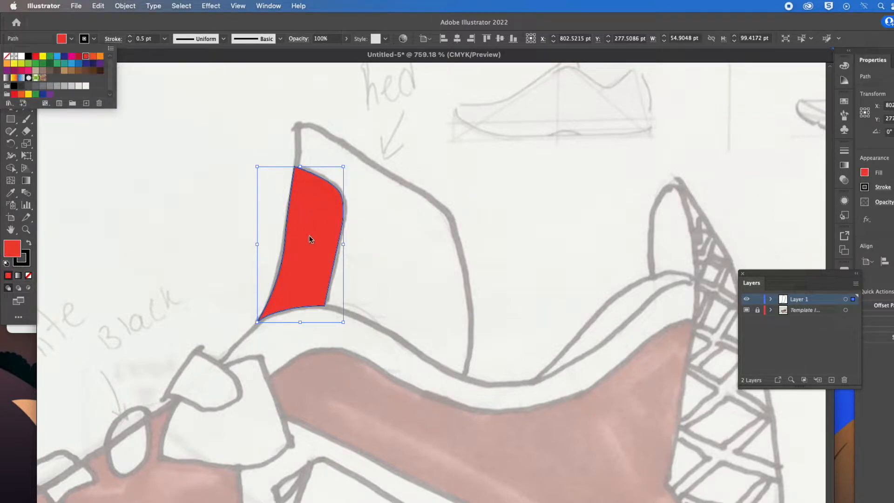
Step: Display the document swatches in their own floating panel over the canvas
click(842, 105)
click(844, 103)
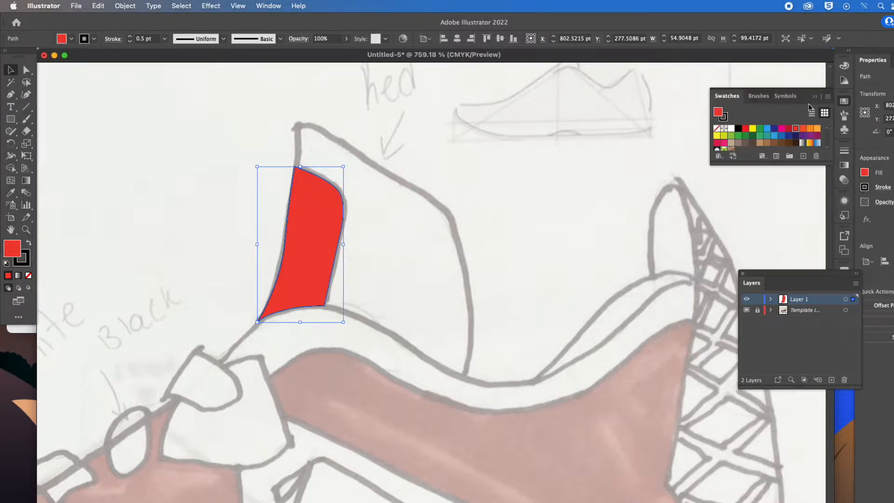
drag(727, 95, 575, 98)
Step: Open the HKS Z Process color book, enlarge its panel, and fill the tongue panel with one of its blues
click(674, 100)
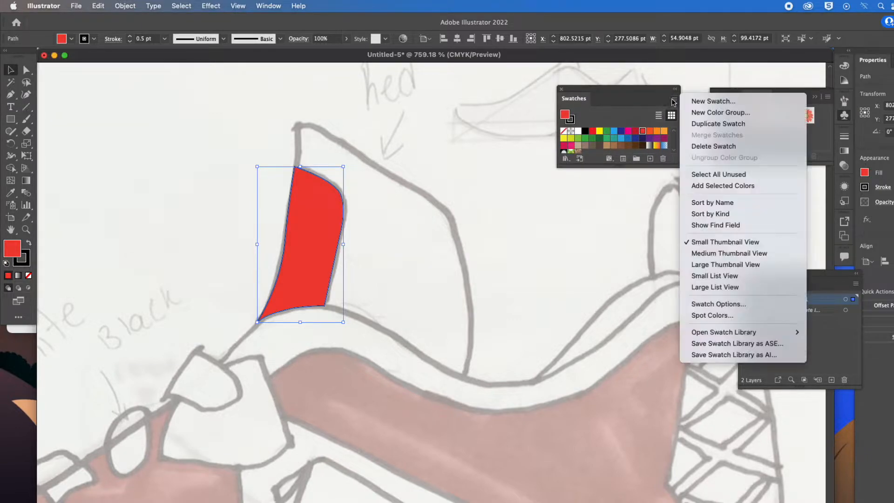
mouse_move(747, 333)
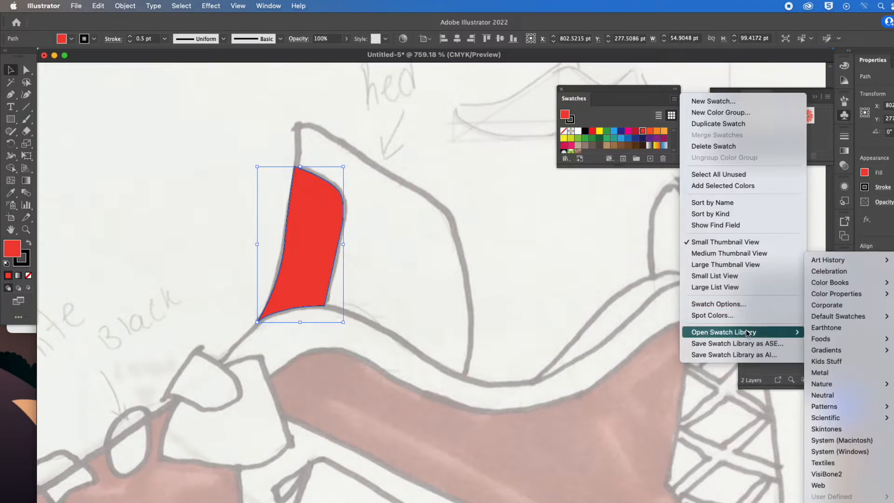
mouse_move(830, 282)
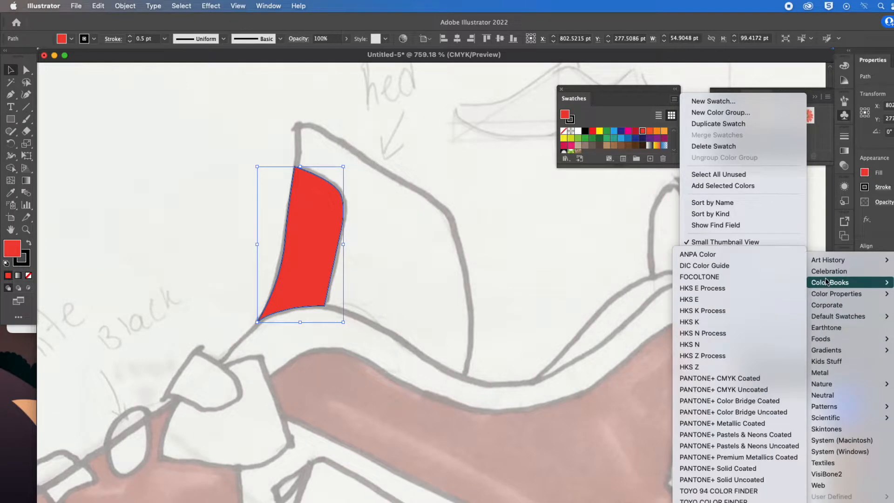
click(725, 356)
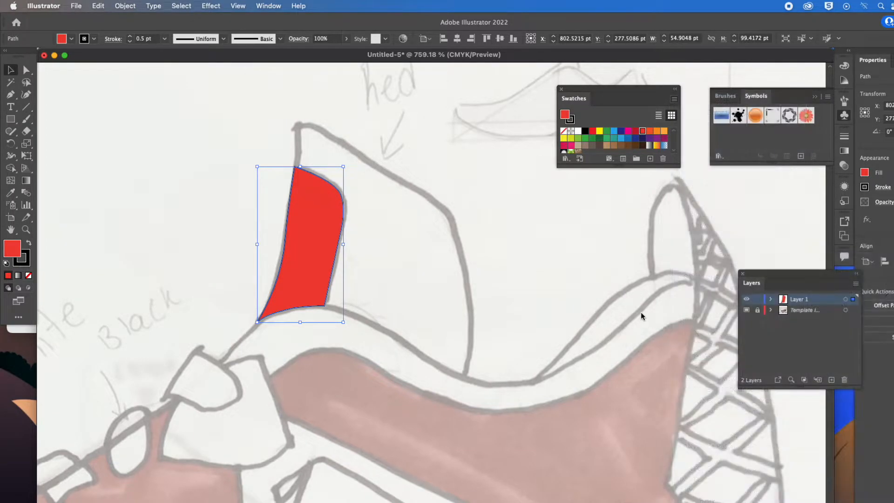
drag(550, 318, 669, 454)
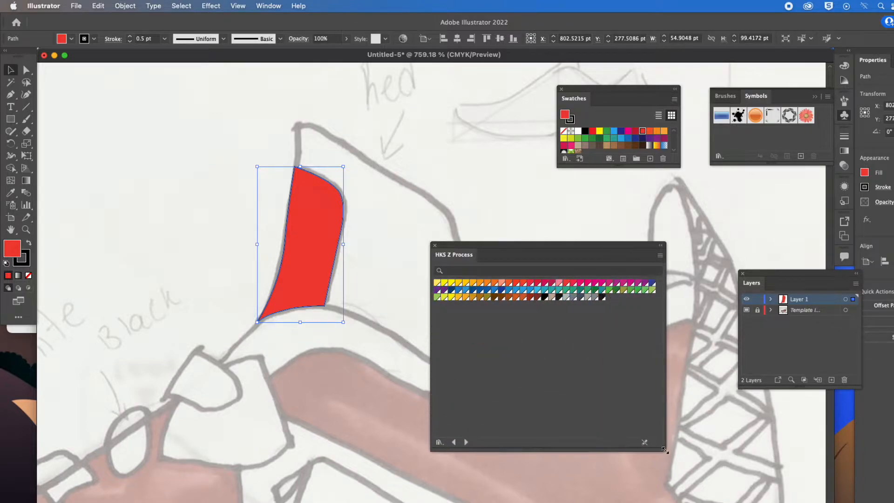
click(544, 292)
drag(475, 255, 590, 250)
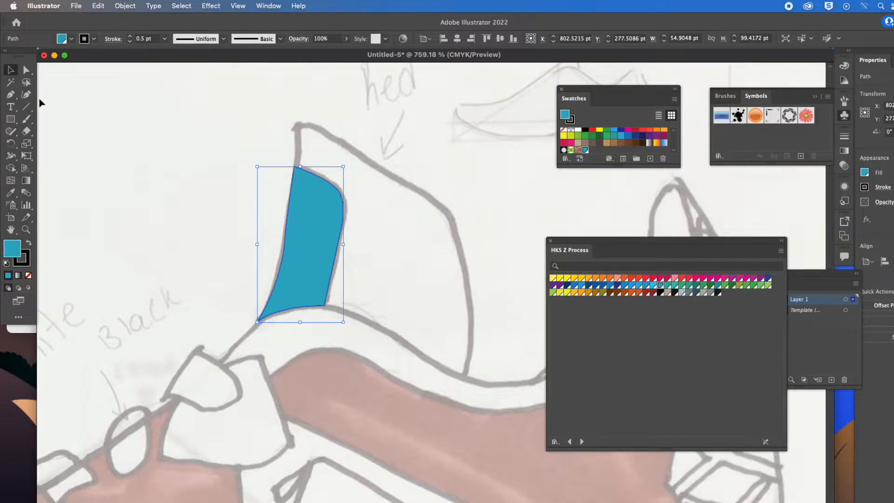
Step: Recolor the narrow tongue panel with a green document swatch
click(26, 70)
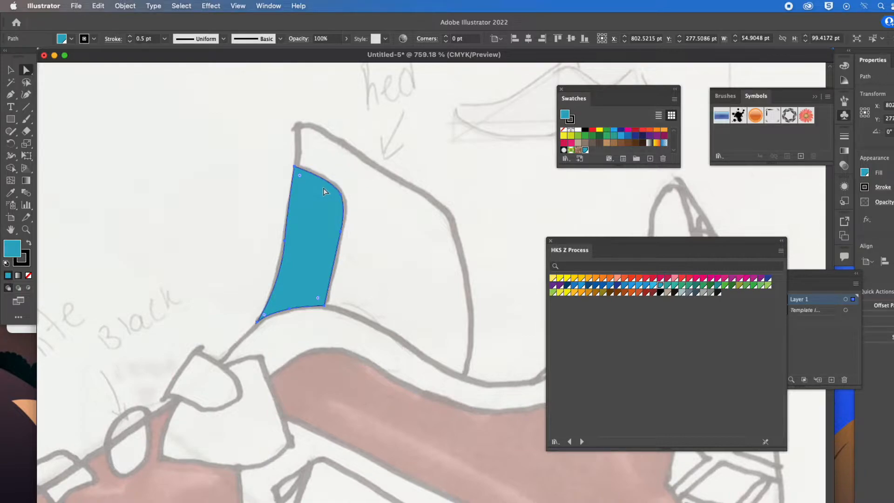
key(super+equal)
key(super+equal)
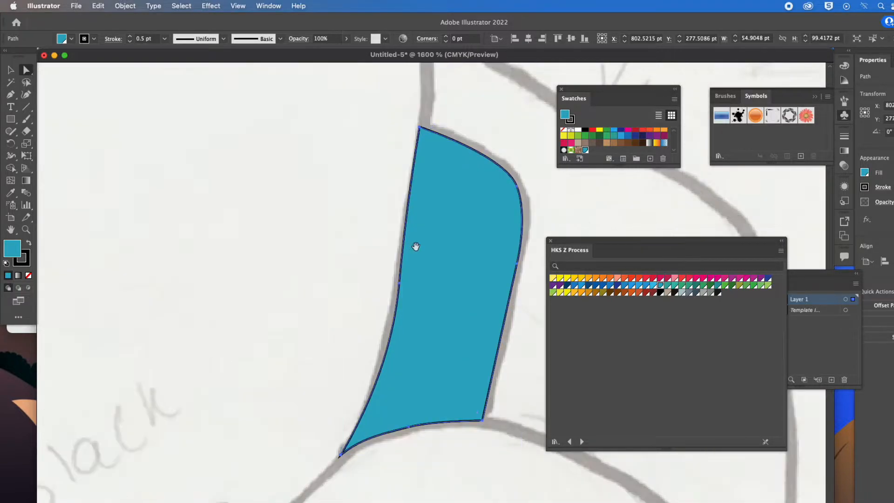
scroll(413, 245, right, 3)
click(585, 136)
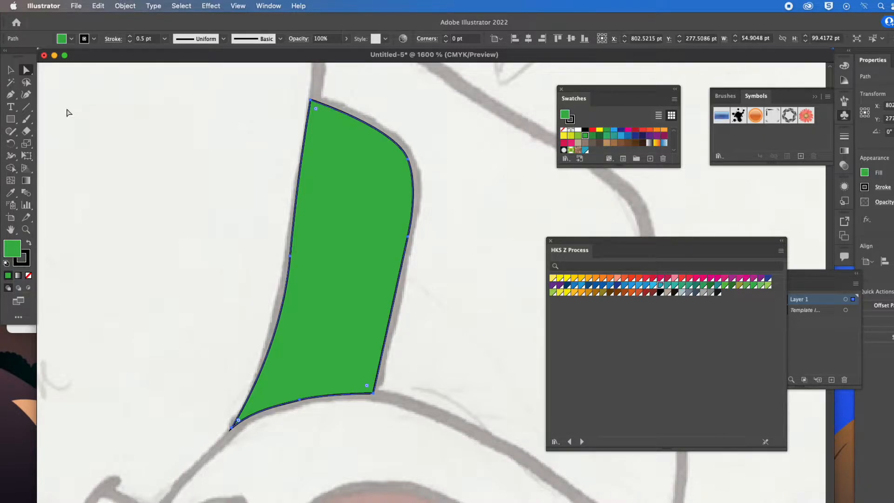
Step: Adjust the anchor point and handle on the green panel's front edge with Direct Selection to match the sketch line
drag(26, 70, 75, 72)
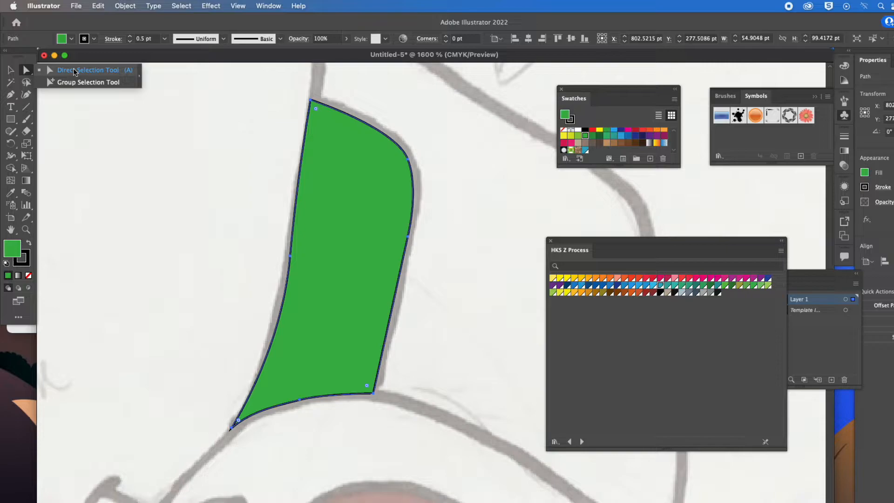
click(74, 72)
click(290, 256)
mouse_move(288, 256)
mouse_down()
mouse_move(305, 200)
mouse_move(266, 252)
mouse_move(244, 251)
mouse_move(295, 261)
mouse_move(286, 256)
mouse_up()
drag(294, 173, 300, 177)
mouse_move(285, 259)
mouse_down()
mouse_move(292, 266)
mouse_move(287, 263)
mouse_up()
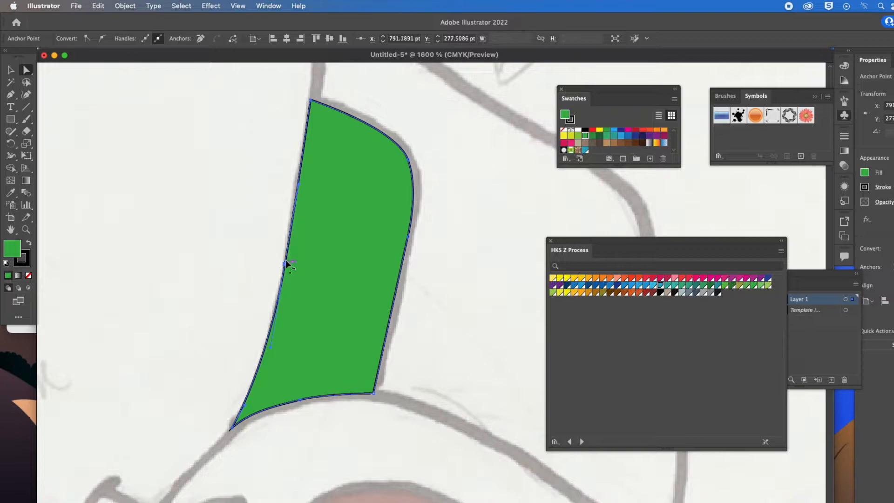
Step: Smooth the curved lower edge of the green panel with the Smooth tool, keeping the default fidelity
click(10, 133)
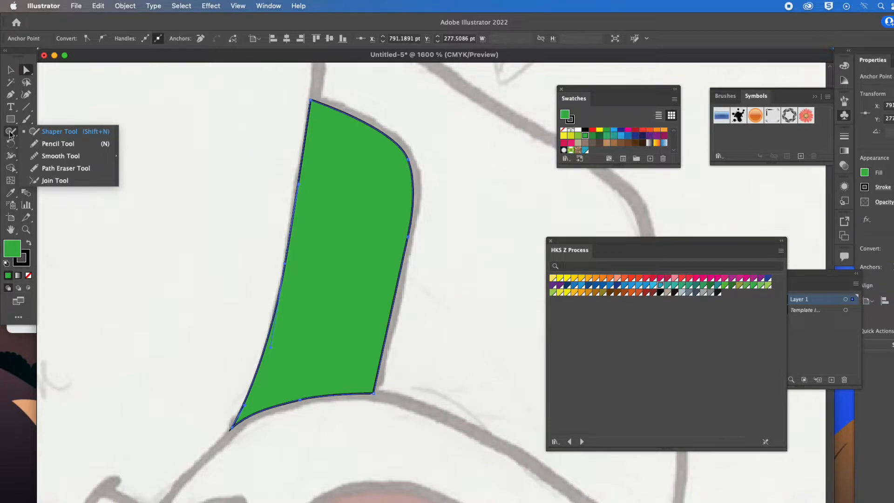
click(56, 155)
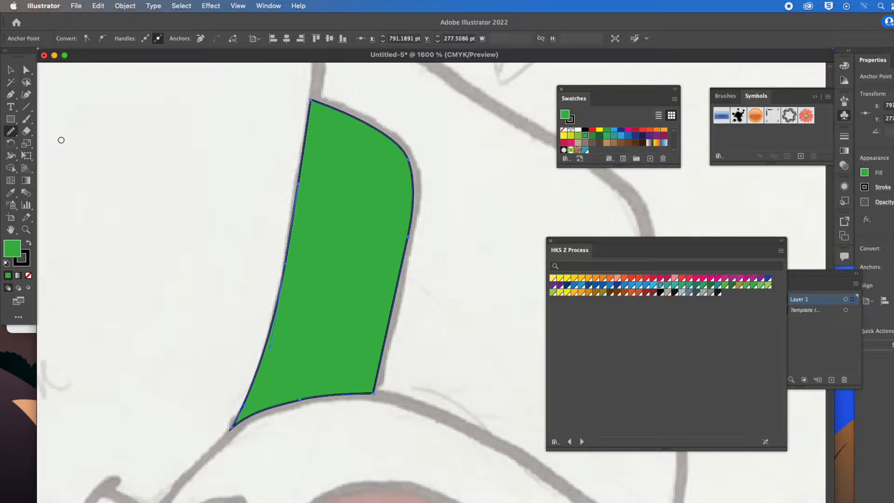
double_click(9, 133)
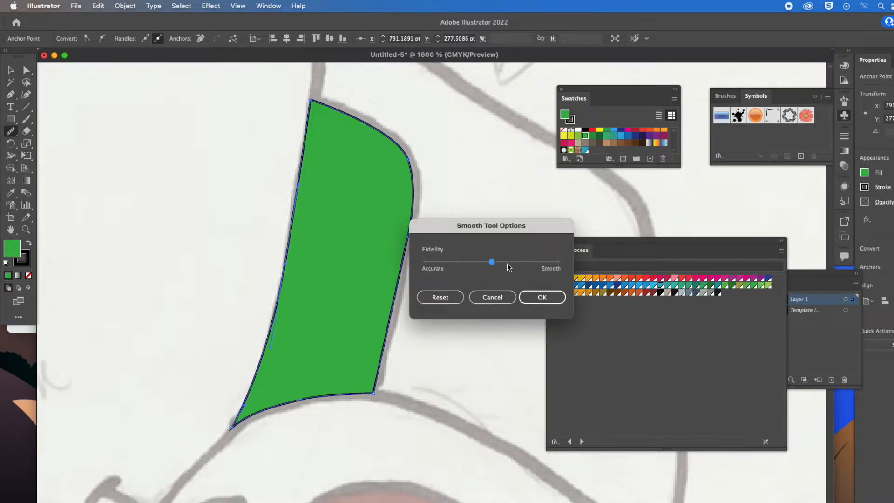
click(539, 296)
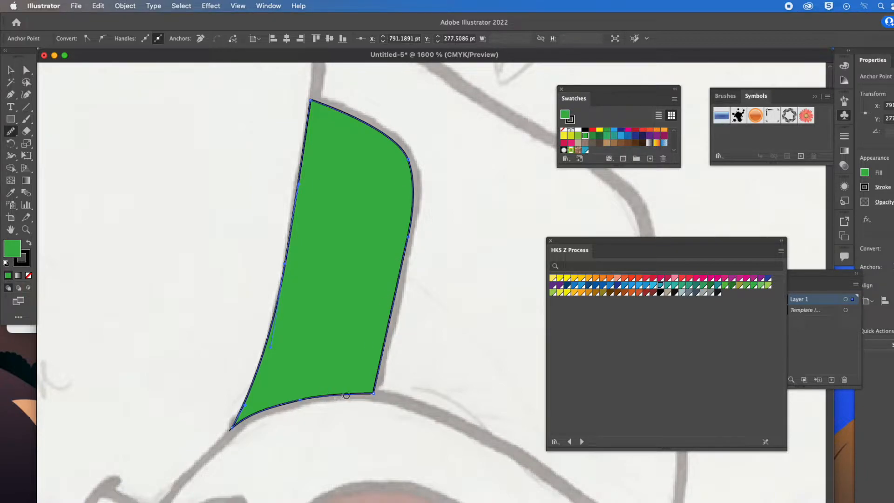
mouse_move(296, 400)
mouse_down()
mouse_move(303, 408)
mouse_move(260, 416)
mouse_up()
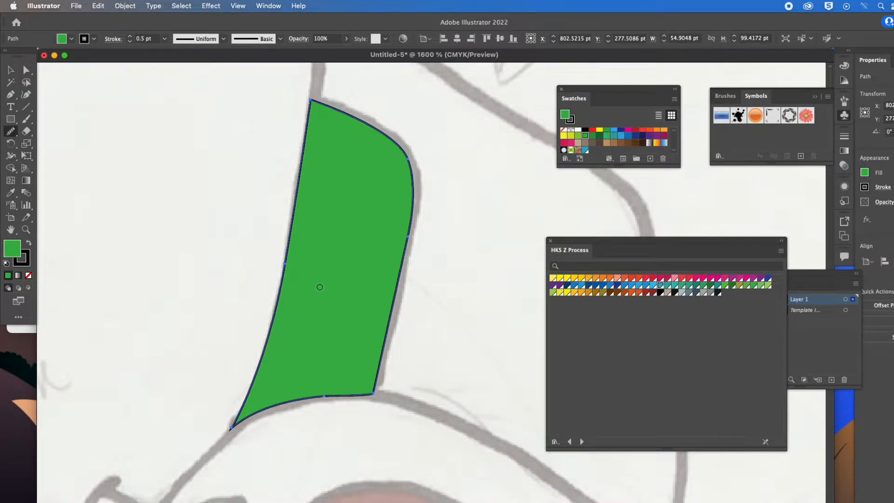
Step: Deselect the green panel, switch to the Curvature tool, and set the fill to none for tracing the full tongue
click(10, 69)
drag(10, 95, 58, 95)
key(super+minus)
key(super+minus)
drag(456, 237, 248, 188)
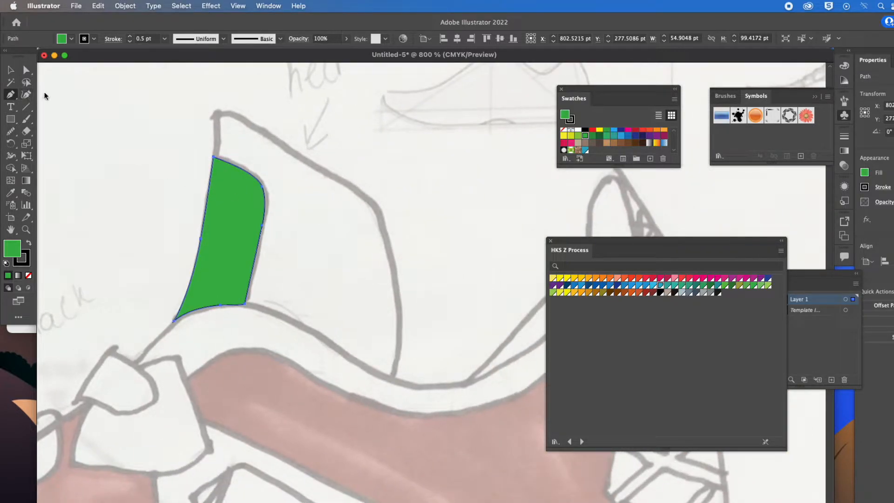
click(24, 96)
key(super)
super+click(377, 177)
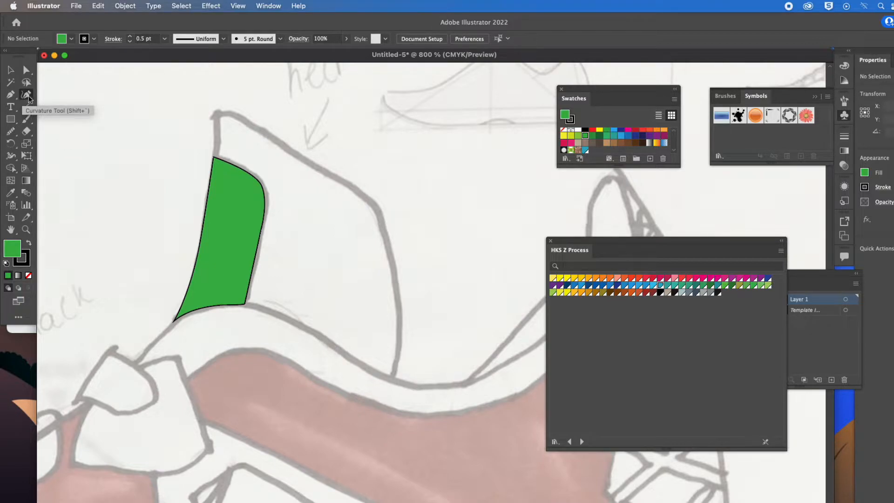
click(71, 39)
click(6, 56)
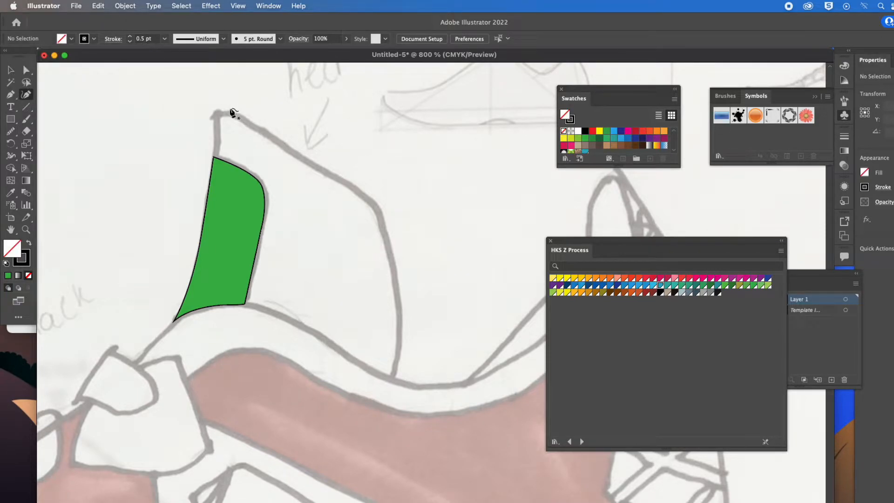
Step: Trace the tongue's upper and rear edges with the Curvature tool, from the front peak to where the tongue meets the collar
click(217, 112)
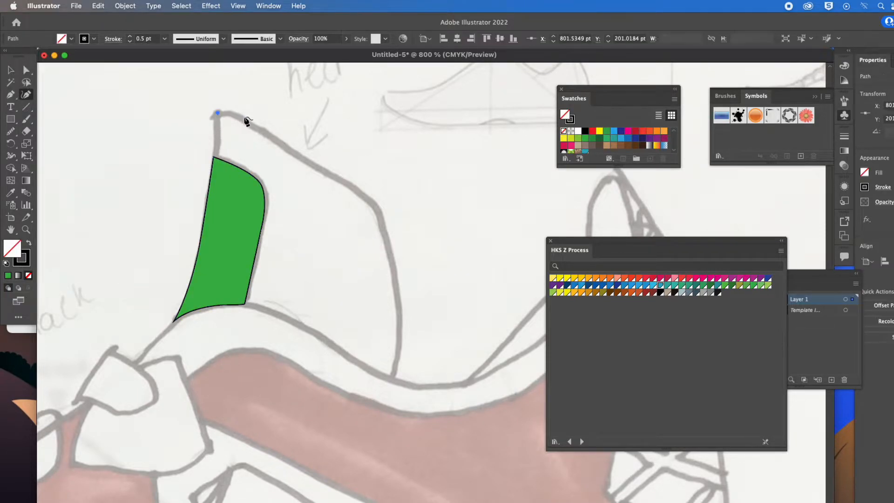
click(248, 122)
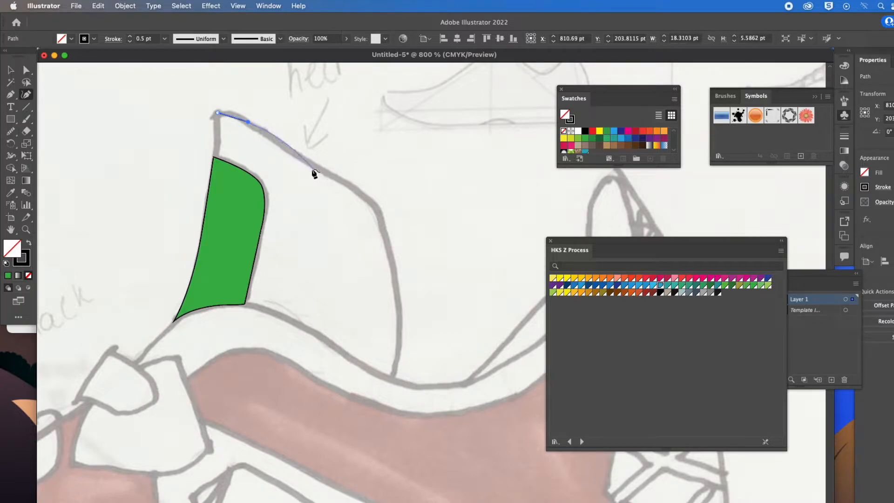
click(288, 147)
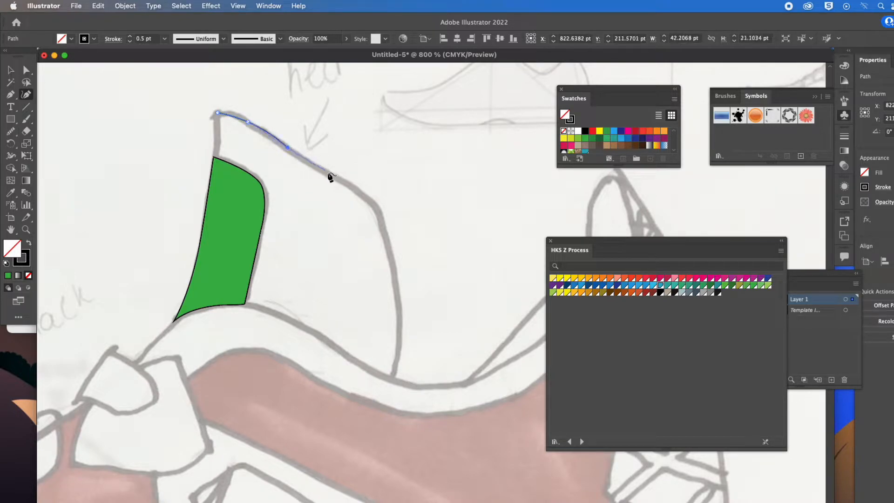
click(341, 179)
click(375, 205)
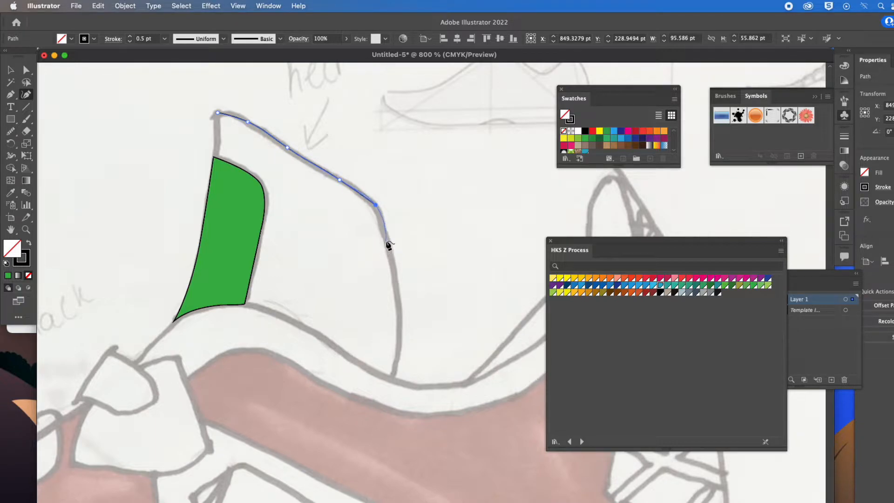
click(386, 240)
click(399, 303)
click(398, 345)
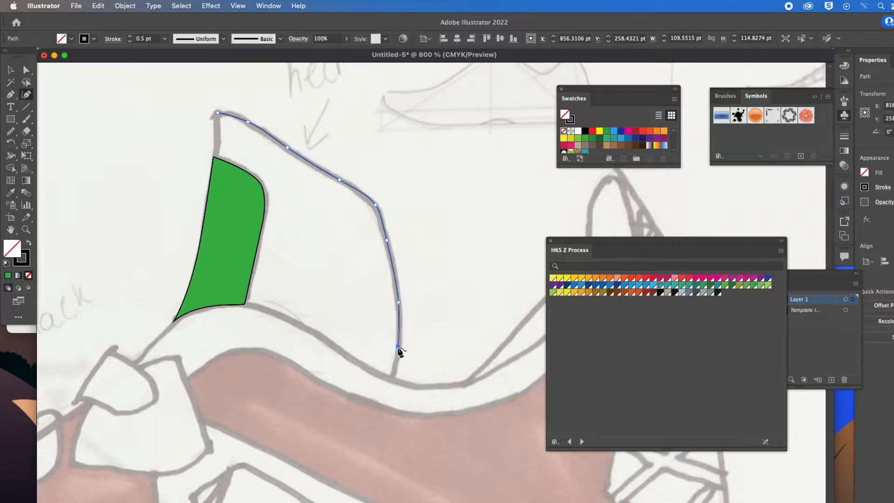
click(392, 380)
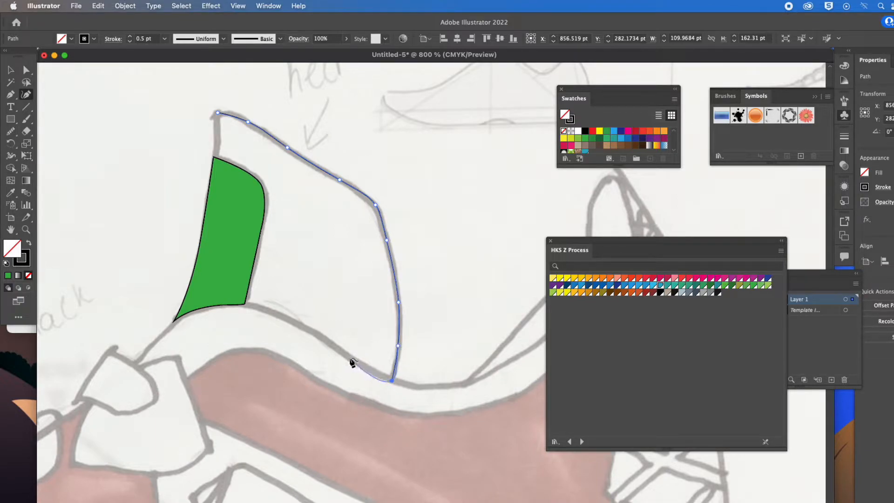
Step: Continue the tongue path along its lower edge and up the front edge, closing it at the front peak
click(355, 360)
click(314, 331)
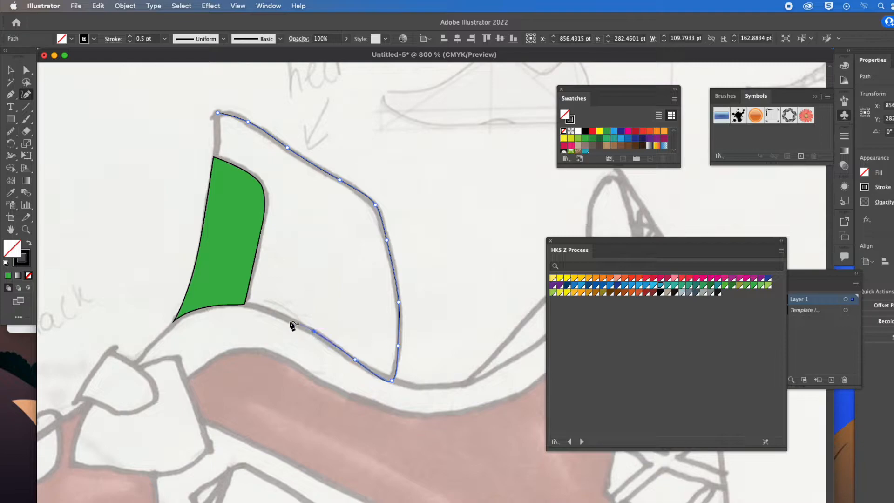
click(252, 305)
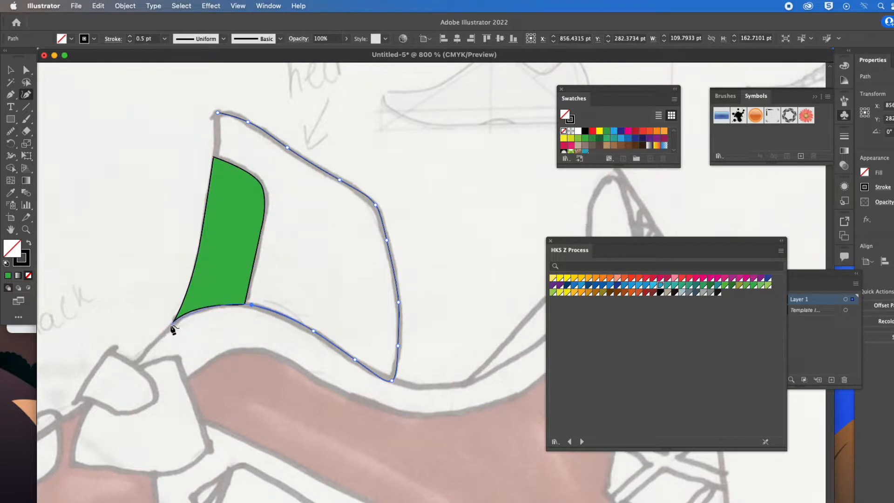
click(172, 325)
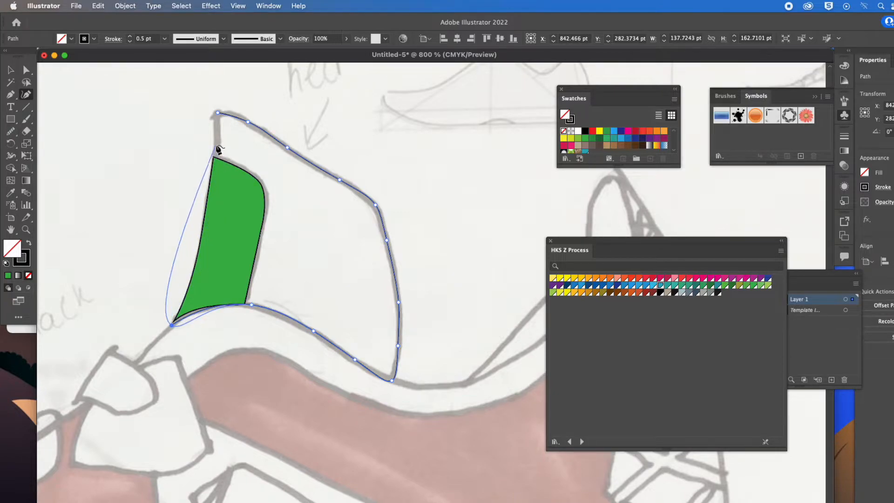
click(213, 215)
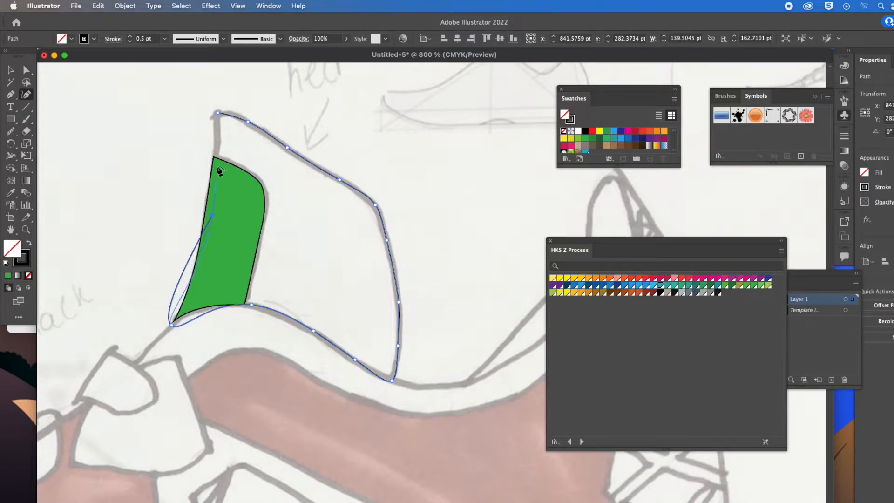
click(217, 114)
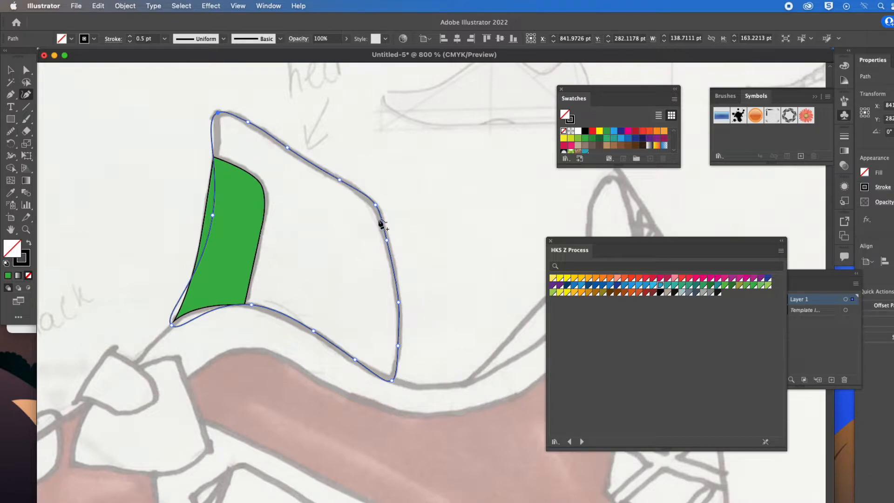
Step: Nudge an anchor on the tongue's upper edge, and convert the lower rear, lower front and front peak anchors to corners
drag(27, 72, 66, 71)
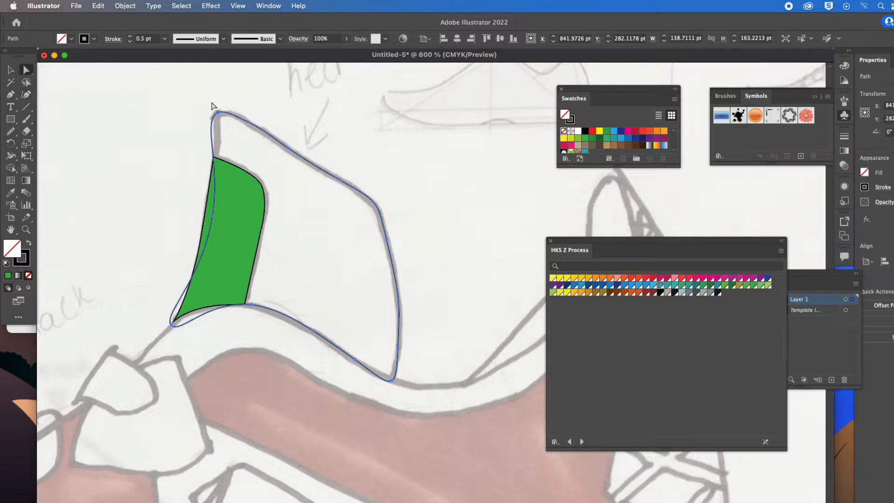
drag(288, 145, 296, 154)
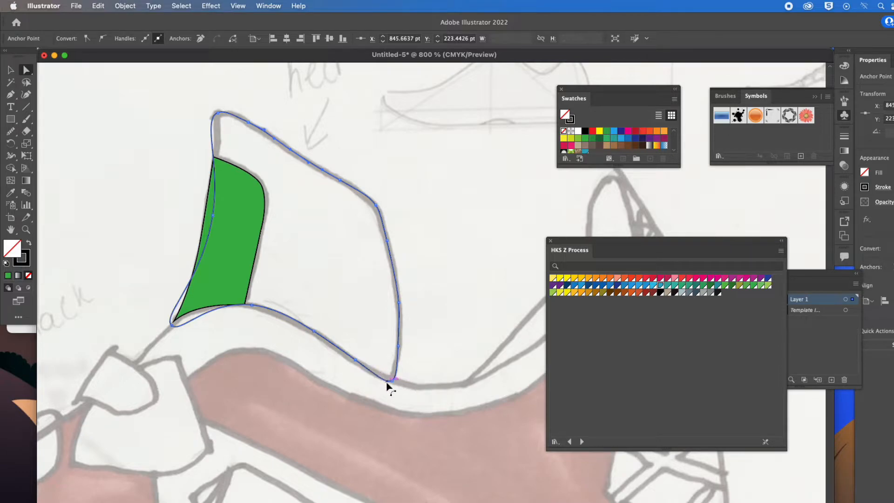
click(12, 97)
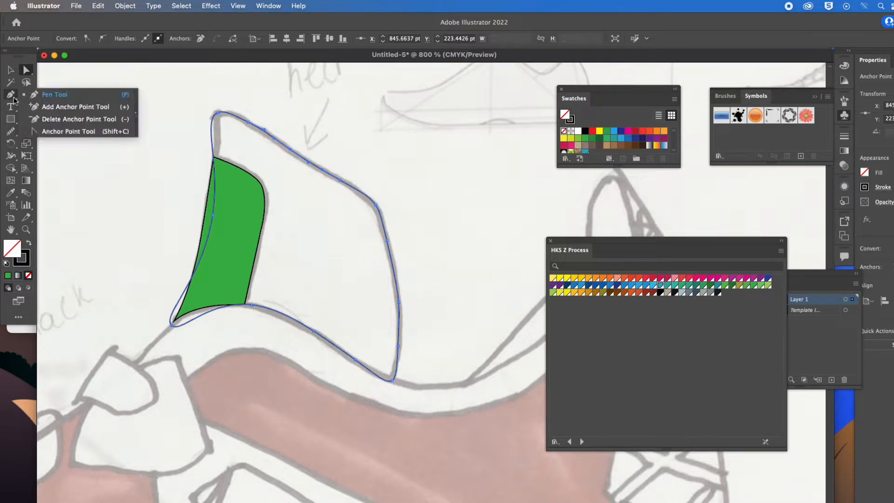
click(67, 131)
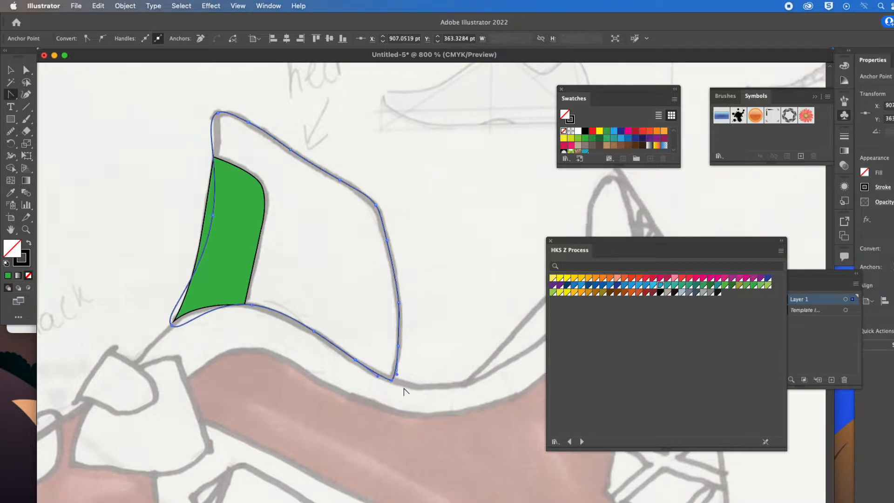
click(172, 325)
drag(172, 325, 219, 231)
click(218, 113)
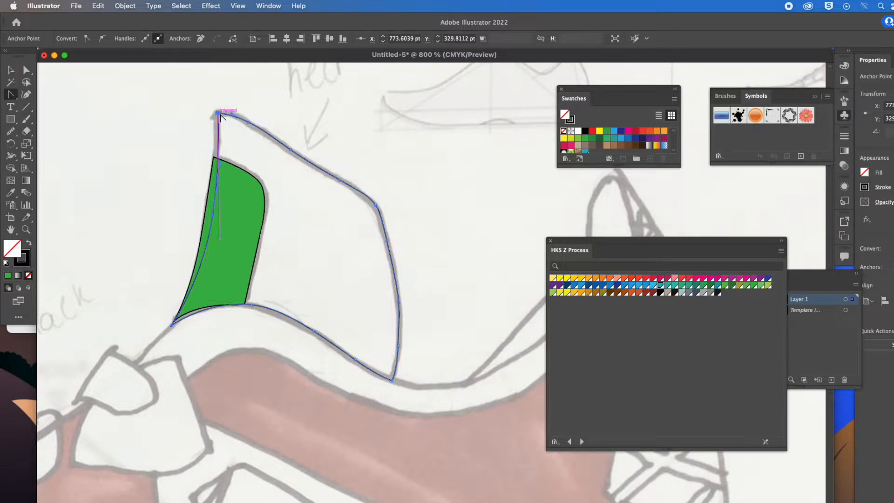
Step: Move the middle anchor of the tongue's front edge with Direct Selection to line up with the green panel
click(26, 70)
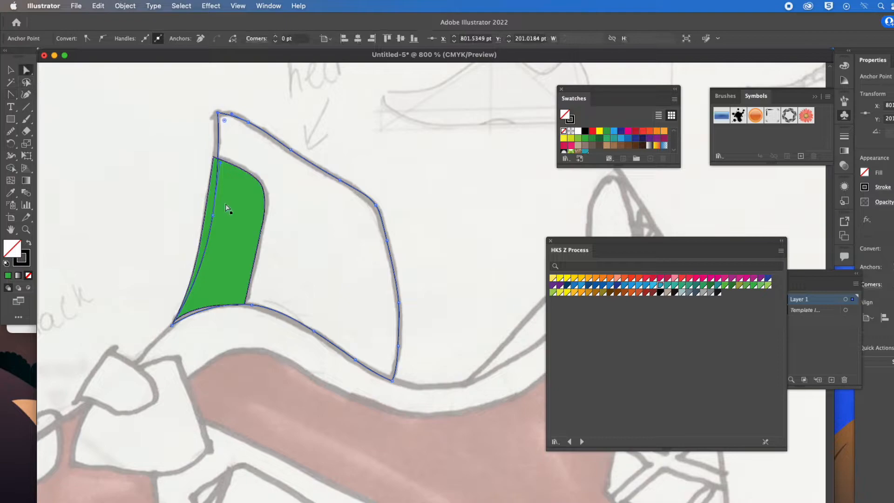
drag(213, 215, 208, 212)
click(369, 176)
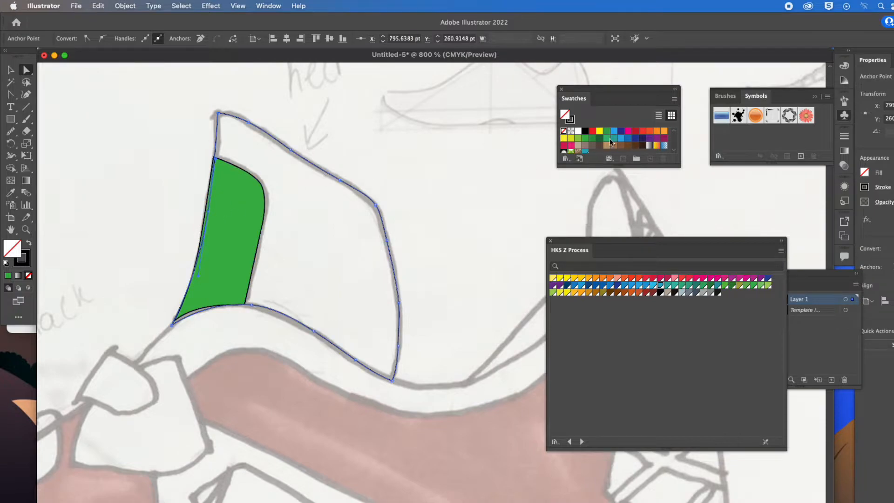
Step: Fill the tongue shape with a gray-brown document swatch and send it to the back behind the green panel
click(585, 145)
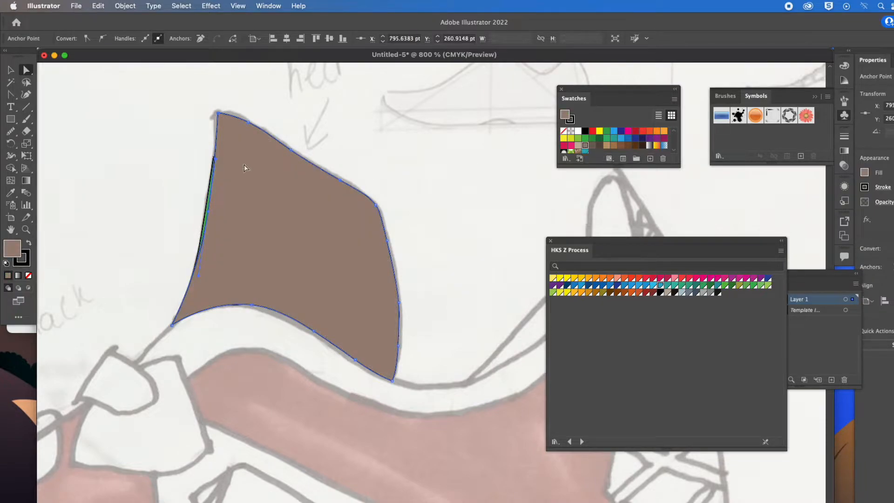
click(10, 70)
click(241, 141)
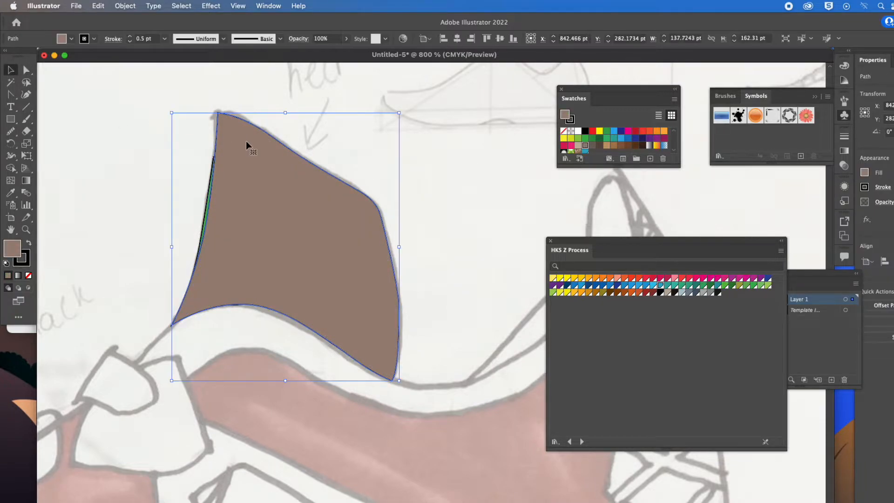
right_click(248, 143)
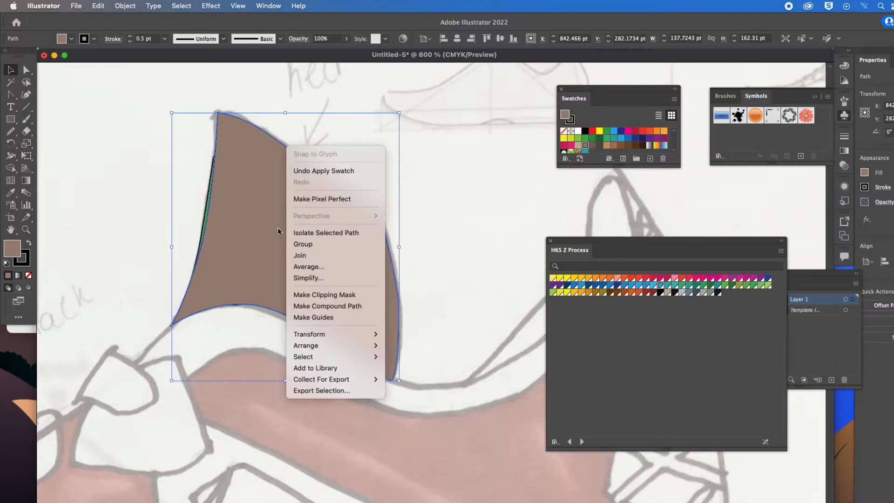
mouse_move(326, 346)
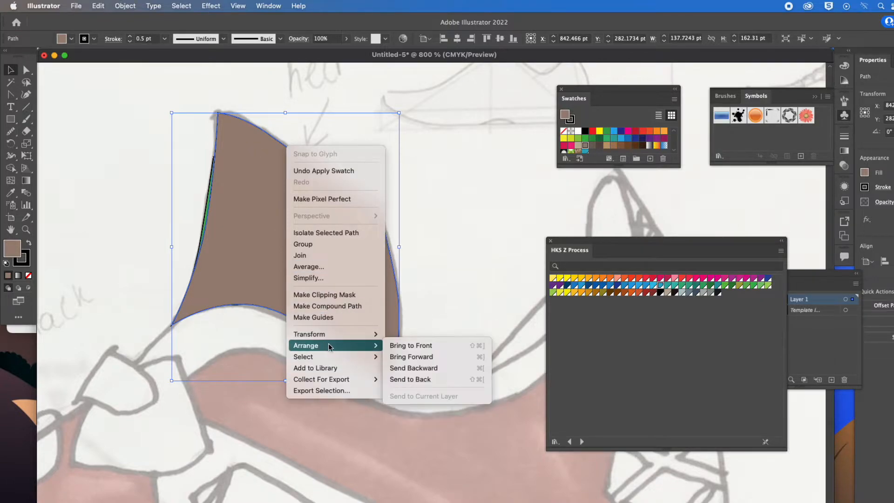
click(408, 379)
click(433, 257)
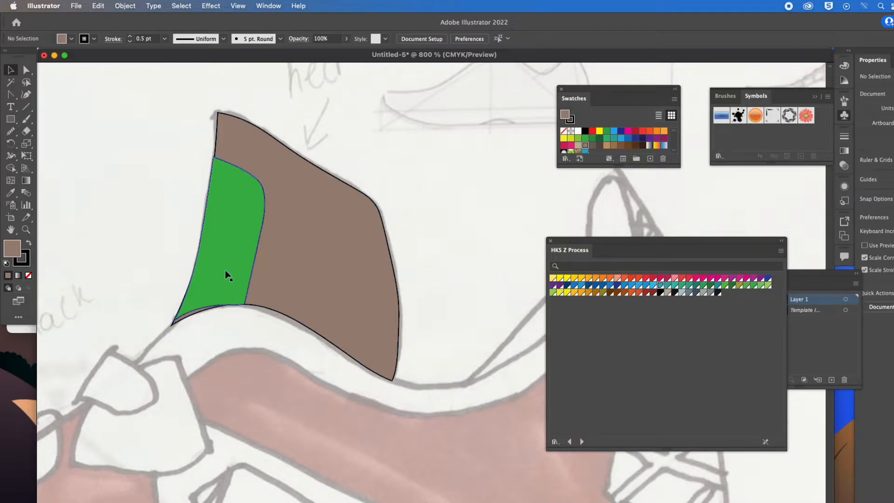
Step: Reshape the green panel's lower tip and bottom edge with Direct Selection to cover the brown tongue shape beneath
scroll(170, 303, up, 5)
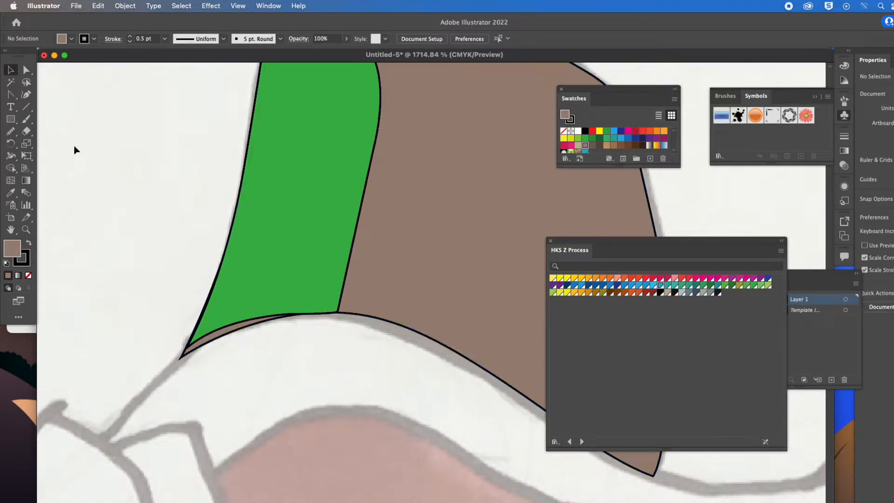
click(25, 70)
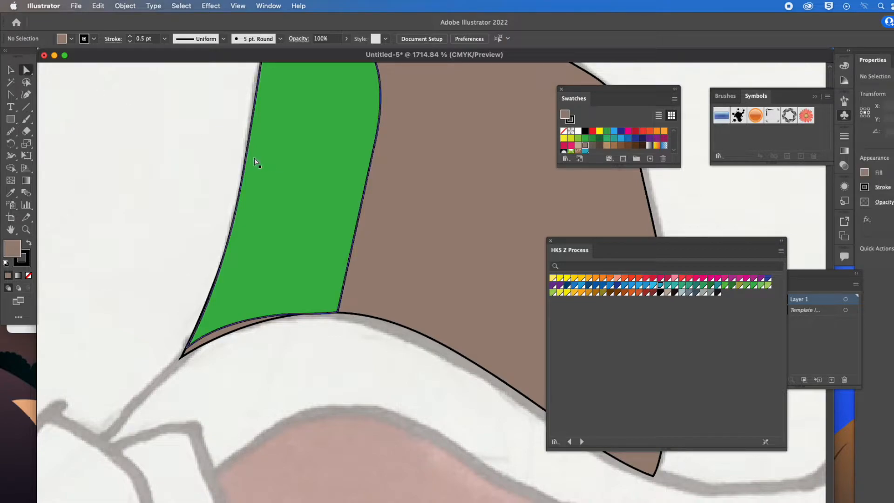
click(186, 348)
drag(186, 348, 181, 358)
drag(281, 318, 263, 326)
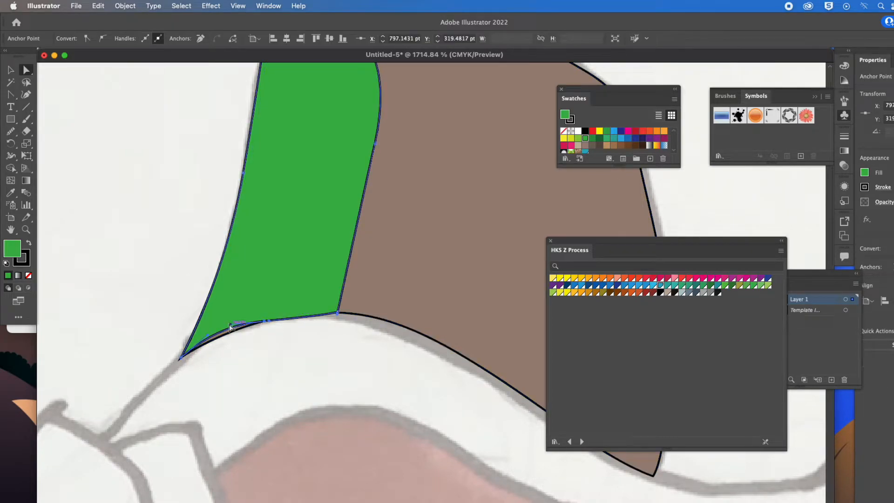
click(226, 338)
click(225, 335)
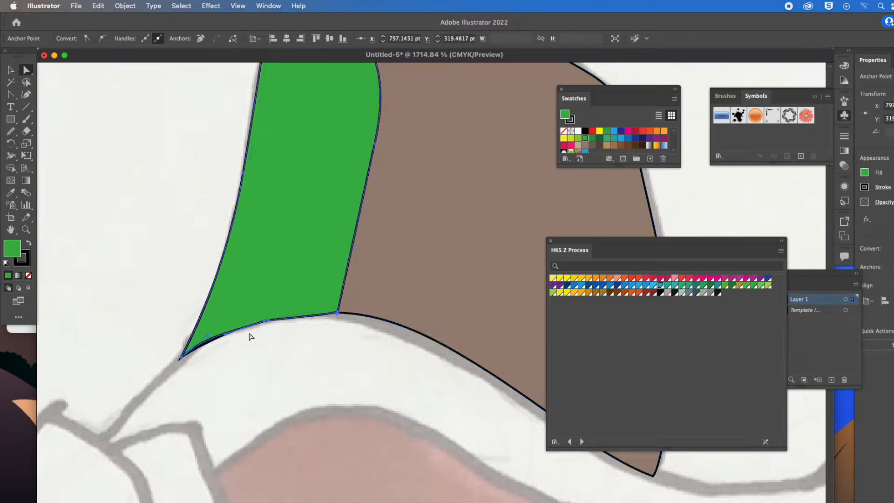
click(315, 330)
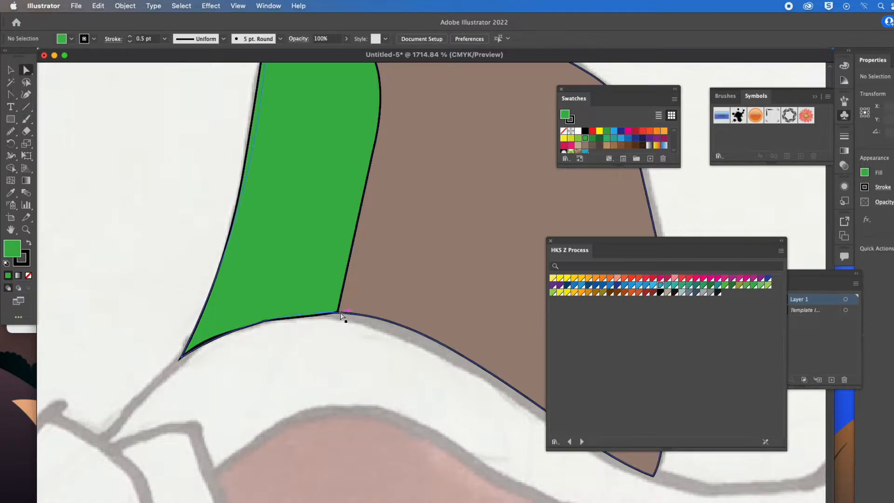
click(214, 342)
drag(208, 336, 208, 342)
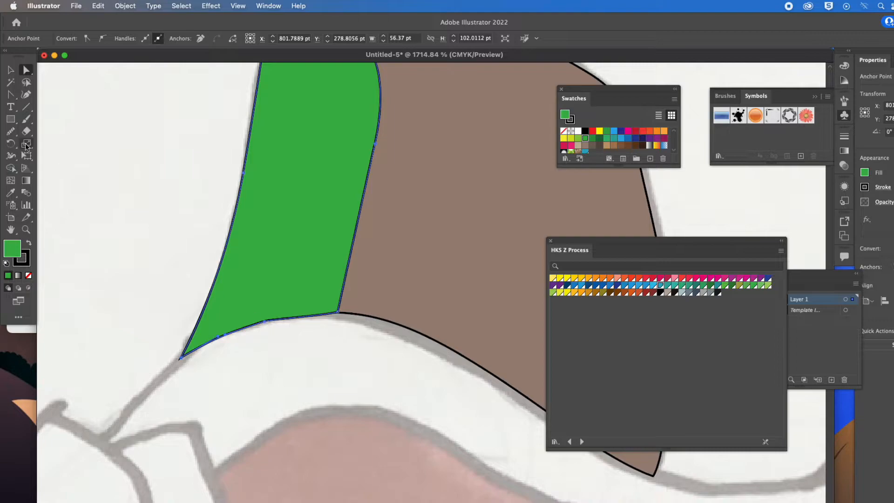
Step: Smooth the green panel's bottom edge from the rear corner to the lower tip with the Smooth tool, and deselect it
click(12, 132)
mouse_move(325, 315)
mouse_down()
mouse_move(286, 315)
mouse_move(174, 359)
mouse_up()
key(v)
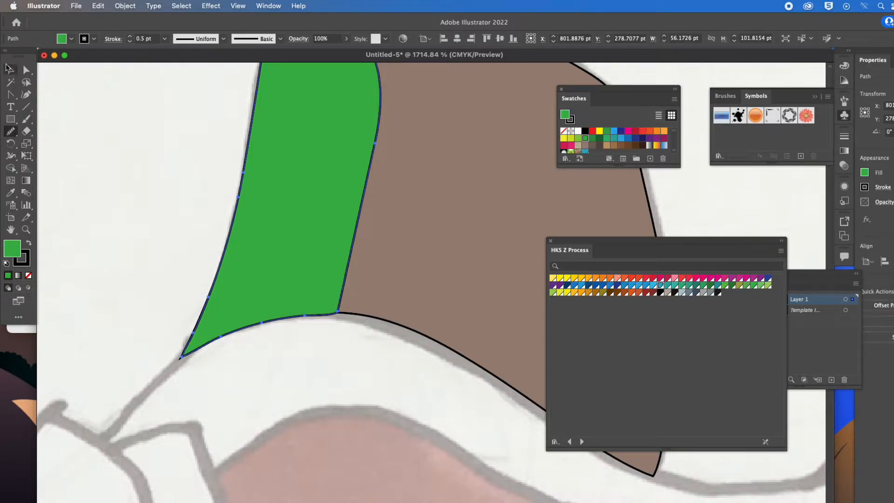
click(195, 138)
Step: Review the colored tongue against the whole sneaker sketch
key(super+minus)
key(super+minus)
key(super+minus)
key(super+minus)
key(super+minus)
key(super+minus)
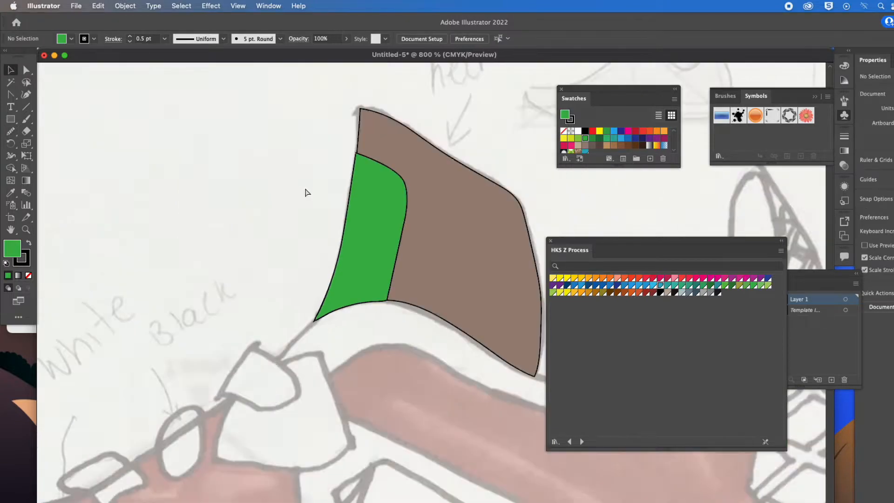
drag(451, 252, 319, 176)
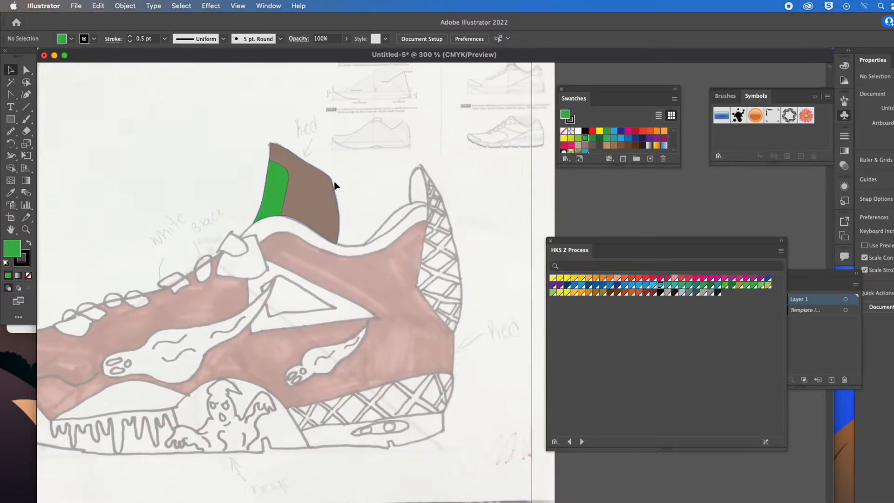
Step: With the Pen tool and no fill, begin outlining the small STEP 3 shoe sketch from the collar peak down the back of the heel
drag(225, 187, 392, 173)
click(11, 94)
click(40, 94)
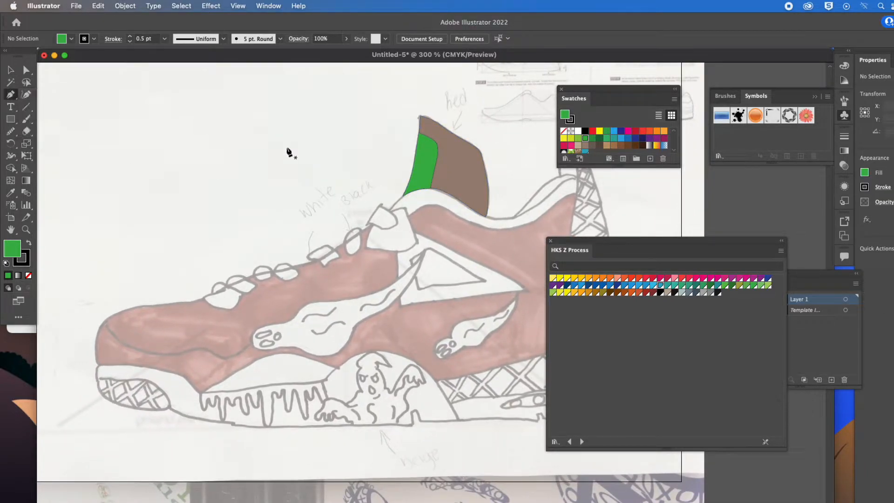
drag(344, 144, 162, 235)
mouse_move(318, 180)
mouse_down()
mouse_move(405, 213)
mouse_move(359, 194)
mouse_move(431, 212)
mouse_move(247, 175)
mouse_up()
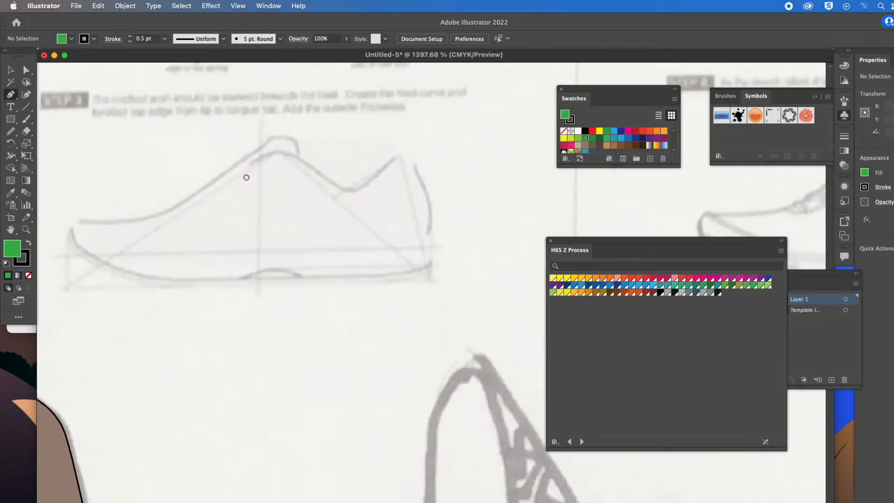
click(399, 153)
click(414, 170)
click(430, 213)
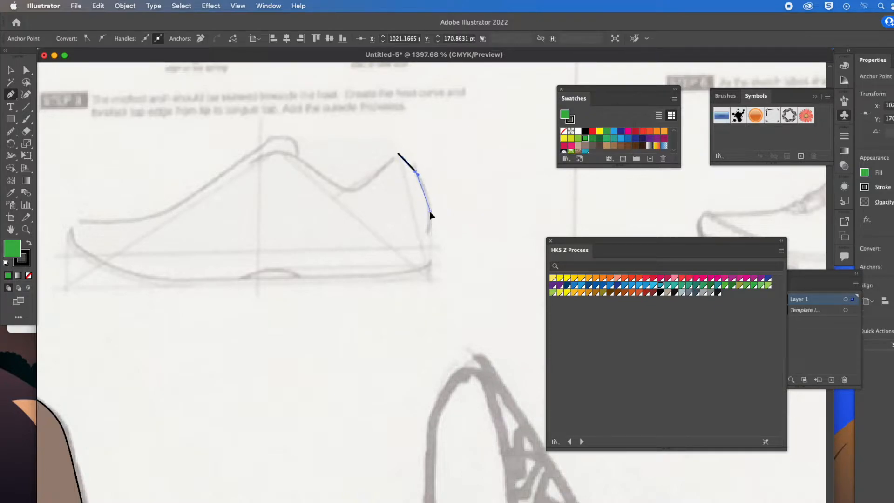
click(430, 243)
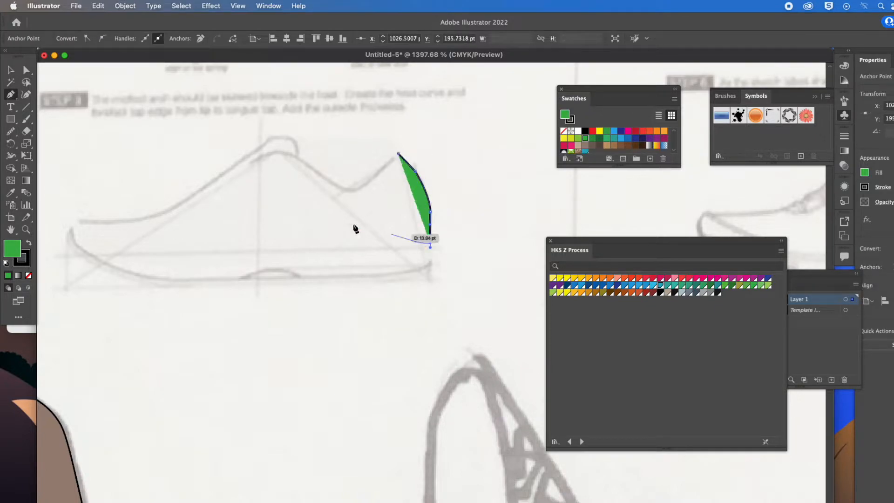
click(28, 275)
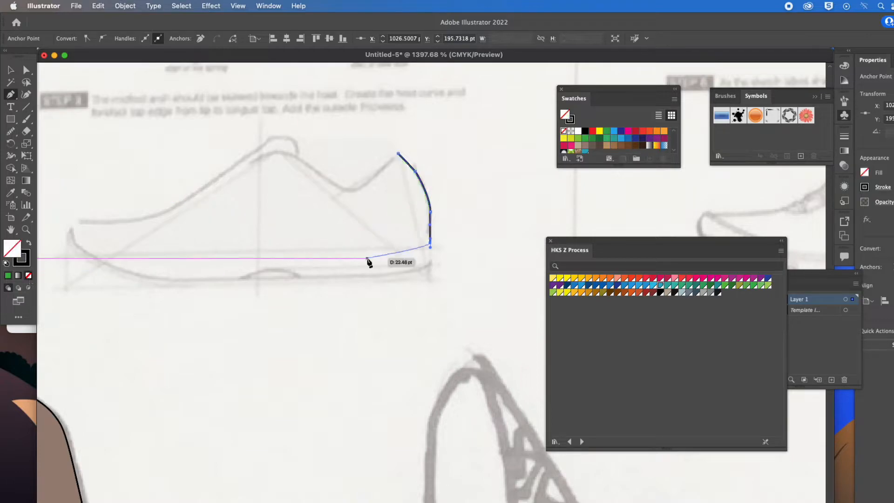
click(431, 261)
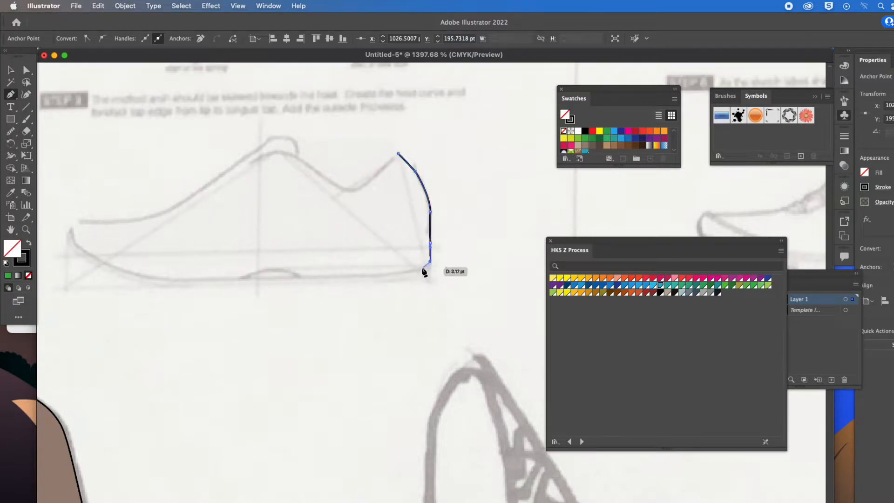
Step: Continue the outline along the sole, over the arch notch, and around the toe to its upper tip
drag(415, 270, 401, 273)
click(300, 278)
drag(269, 270, 259, 270)
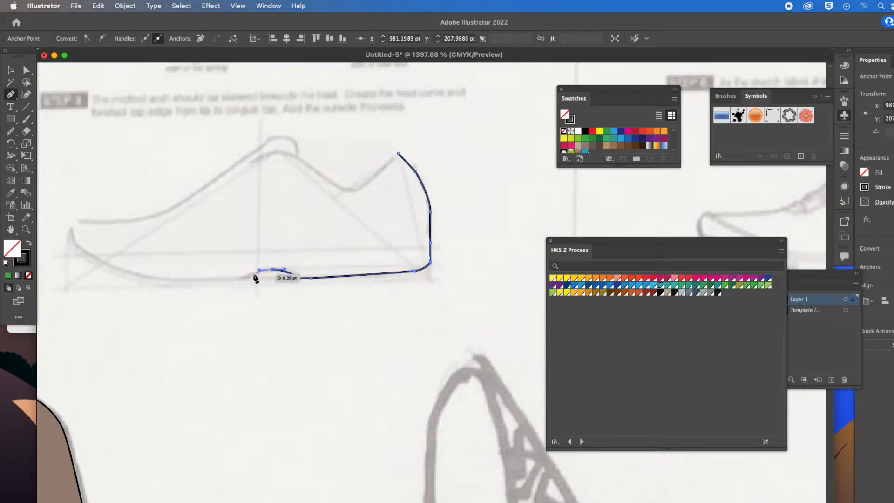
click(241, 278)
click(149, 278)
super+click(81, 251)
drag(80, 248, 70, 238)
click(71, 222)
Step: Trace the vamp, tongue top and ankle opening, close the outline at the collar peak, and deselect it
drag(120, 220, 202, 189)
click(245, 159)
click(265, 143)
drag(282, 139, 297, 148)
click(298, 157)
click(321, 174)
click(355, 191)
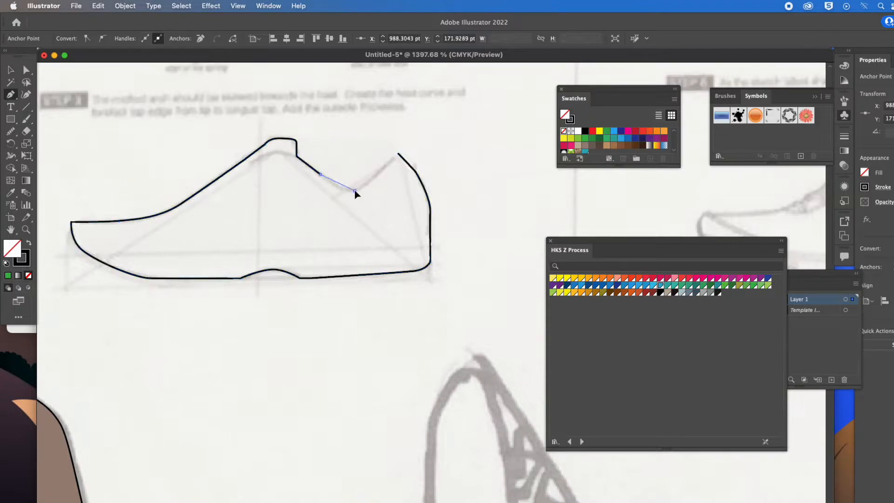
click(399, 153)
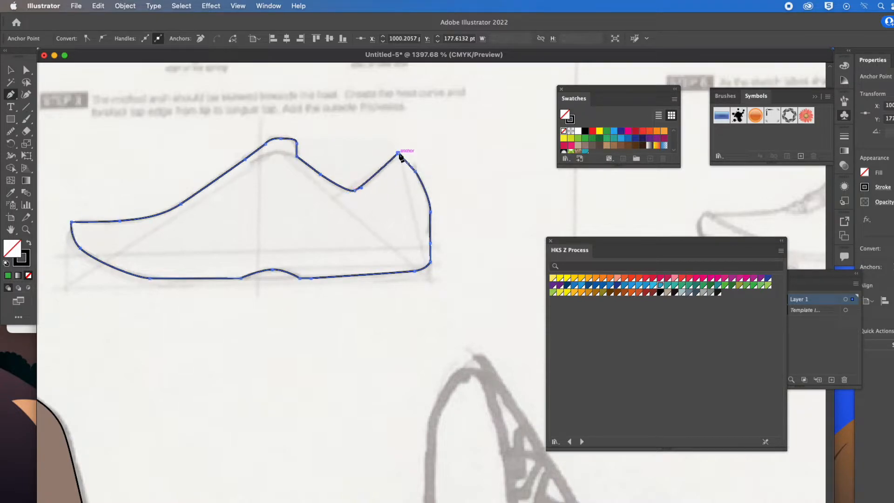
key(super)
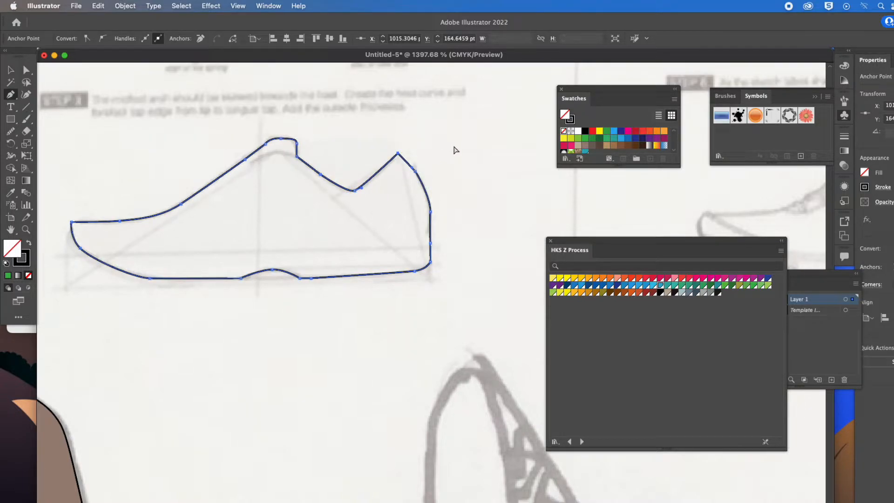
super+click(456, 150)
Step: Move the finished shoe outline from the STEP 3 sketch onto the detailed STEP 6 shoe sketch
click(10, 96)
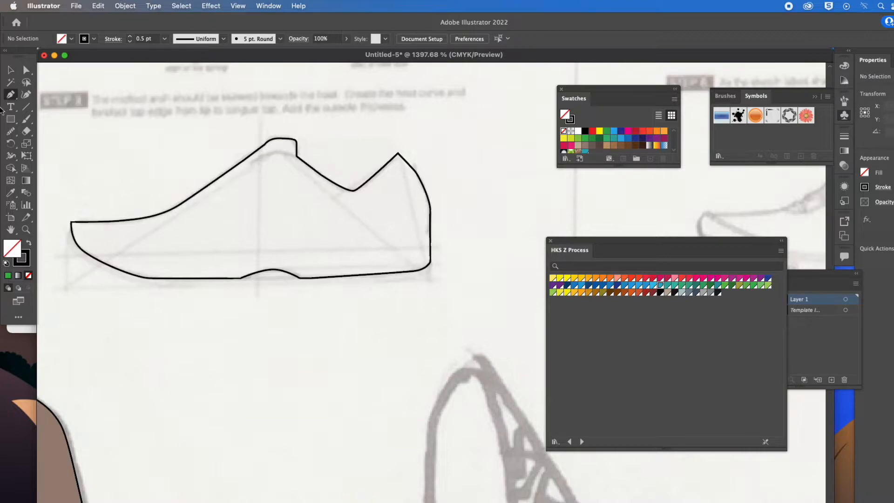
click(9, 71)
drag(239, 163, 365, 188)
drag(374, 199, 30, 180)
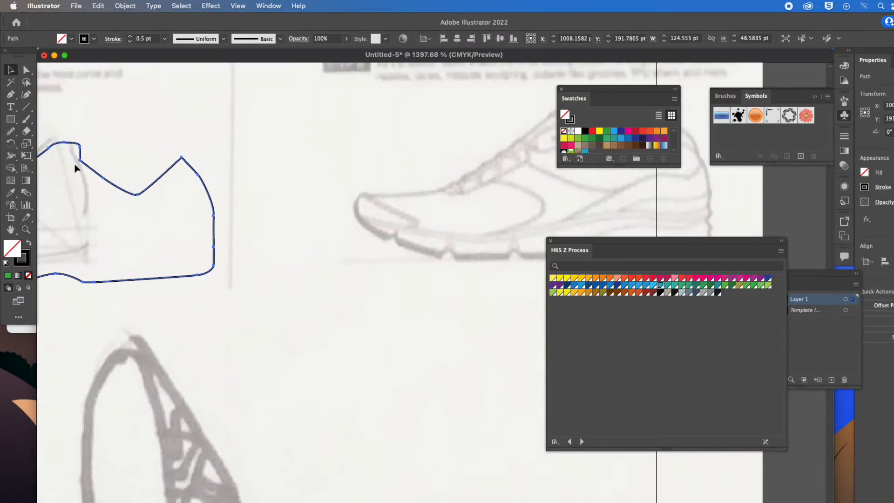
mouse_move(122, 189)
mouse_down()
mouse_move(307, 163)
mouse_move(149, 184)
mouse_move(209, 165)
mouse_move(451, 165)
mouse_move(434, 166)
mouse_up()
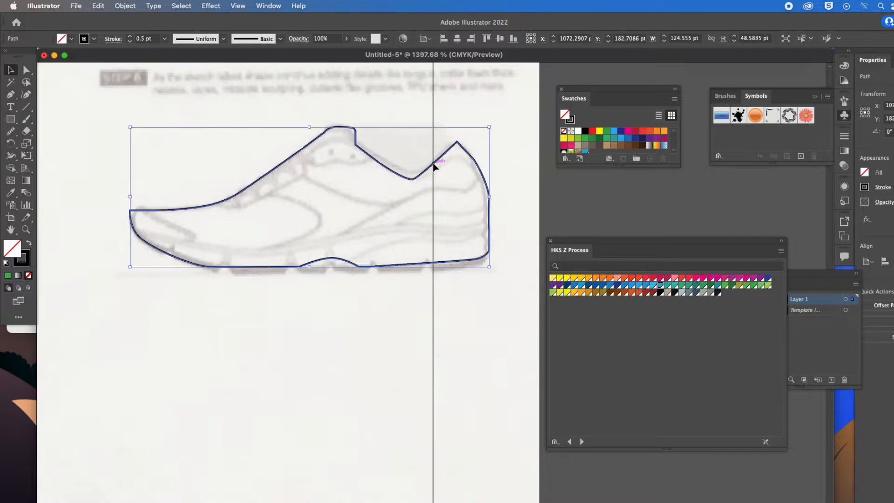
Step: Draw the toe cap line with the Pen tool from just outside the toe tip to its hooked lower end, and deselect it
click(11, 95)
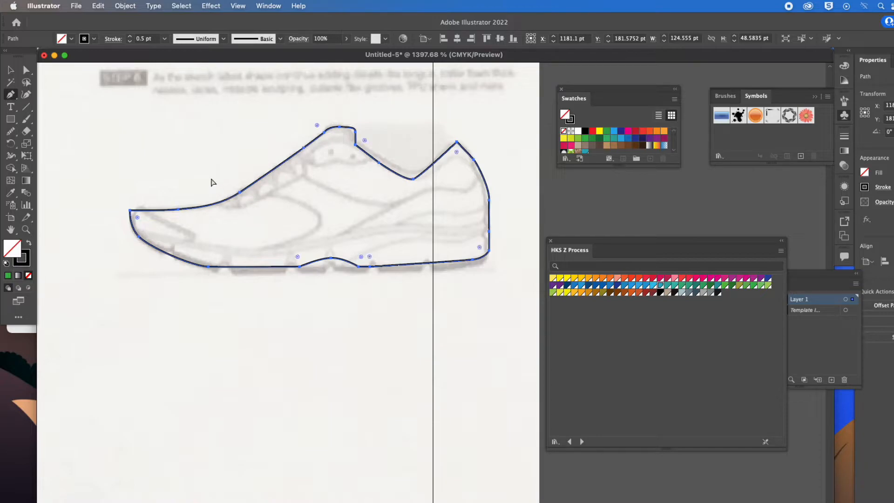
super+click(212, 179)
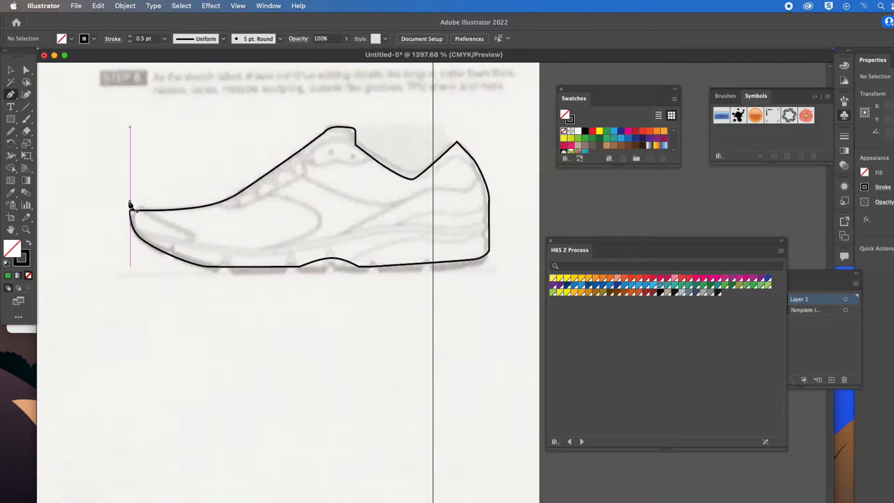
drag(126, 198, 195, 251)
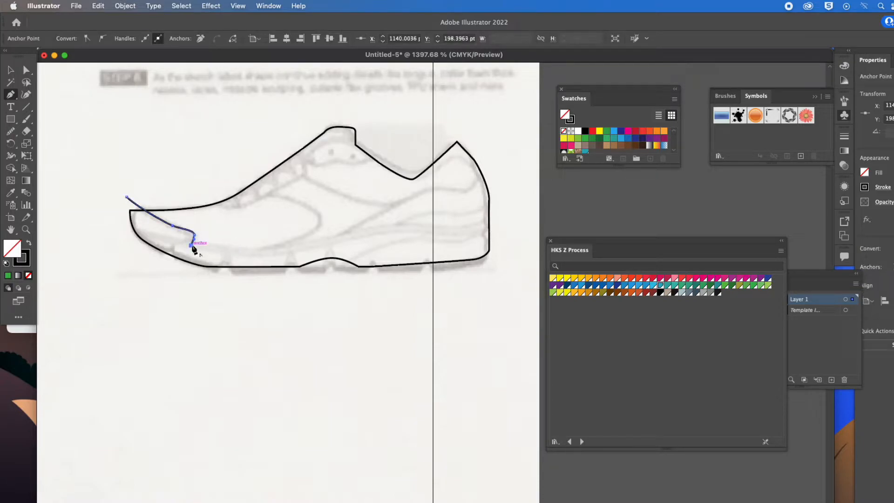
super+click(246, 223)
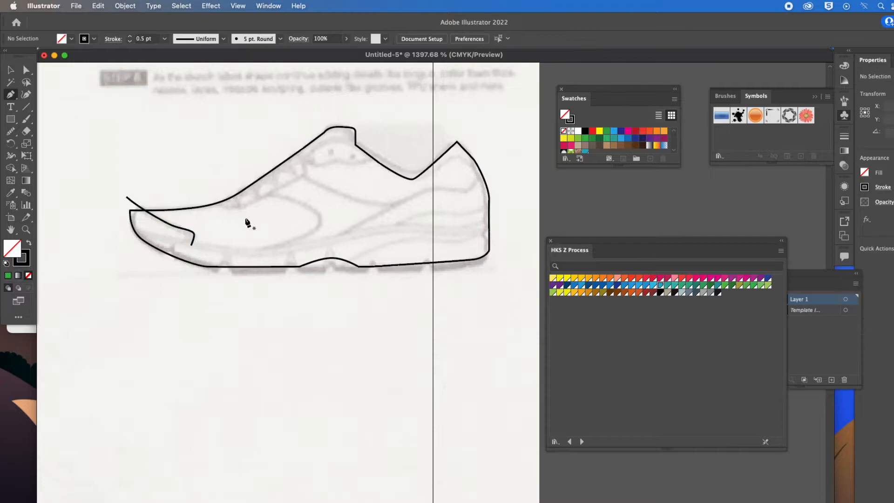
Step: Trace the rounded vamp panel curve from the lacing edge around and back to the midsole as an open path
click(267, 195)
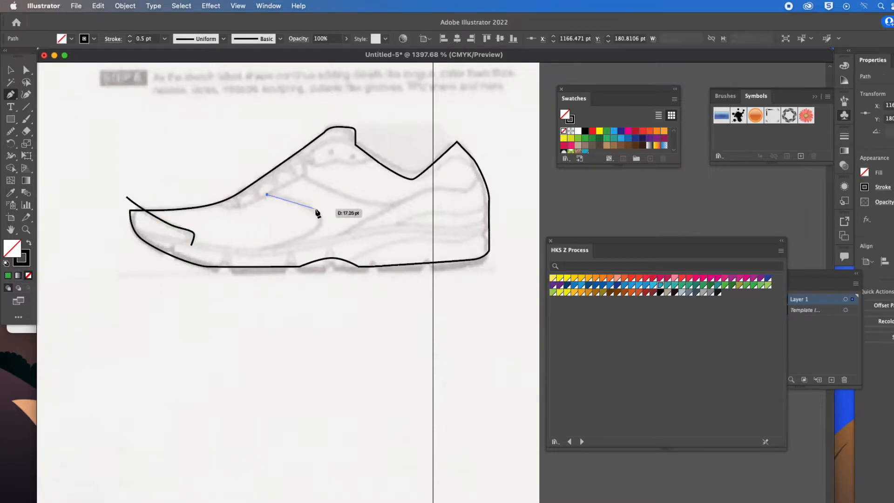
drag(320, 218, 321, 219)
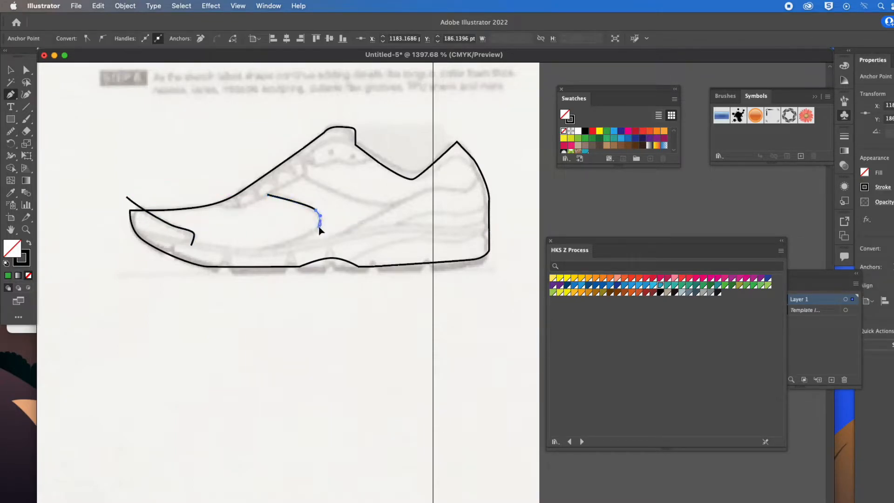
drag(257, 250, 214, 254)
super+click(203, 149)
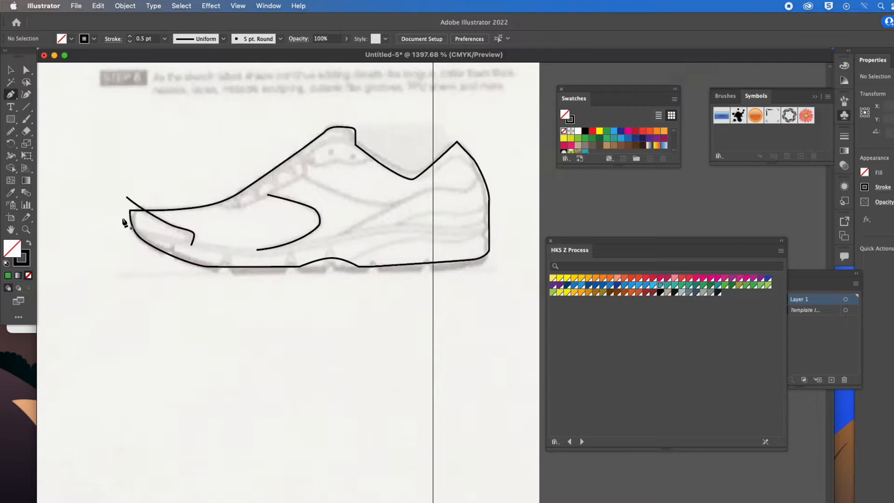
Step: Draw a short curved line down the inside of the toe tip and deselect it
click(135, 211)
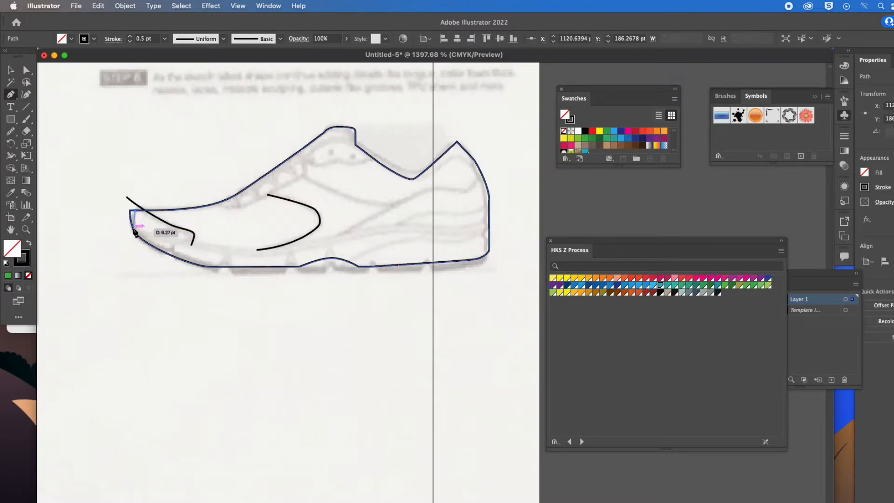
drag(133, 234, 136, 238)
super+click(98, 222)
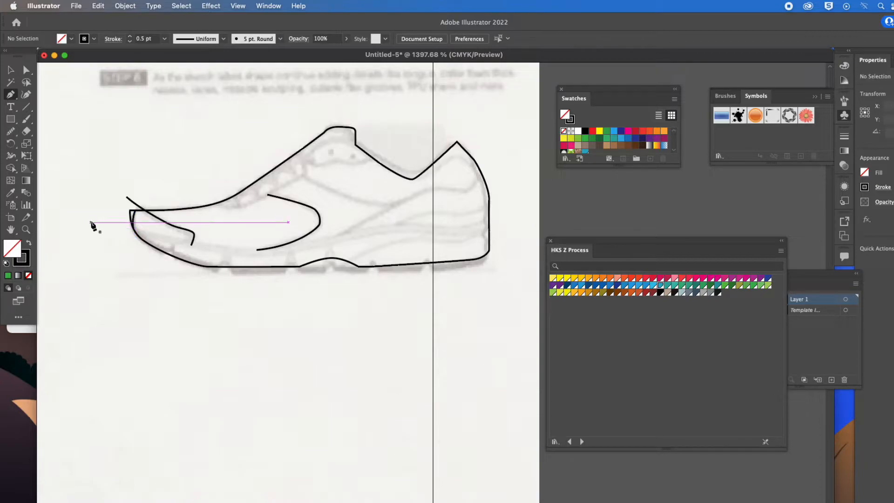
Step: Trace the upper midsole line in one wavy path from in front of the toe to the back of the heel
click(96, 219)
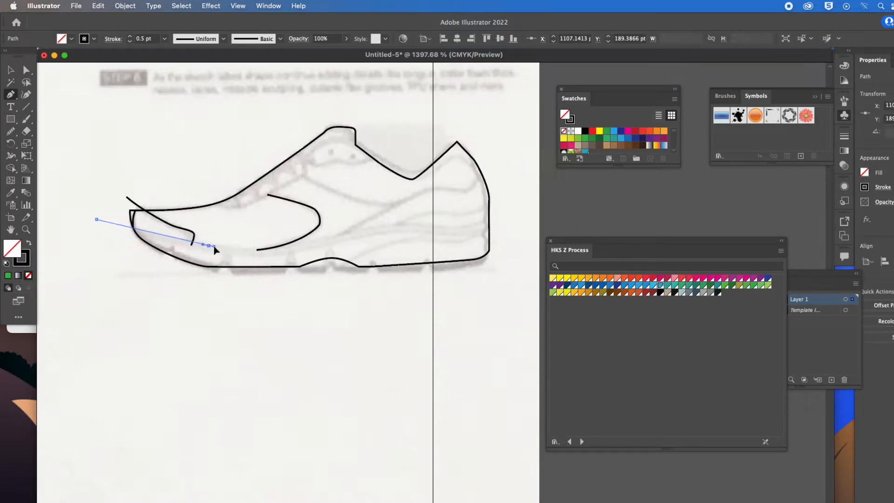
drag(250, 250, 342, 245)
drag(396, 228, 480, 226)
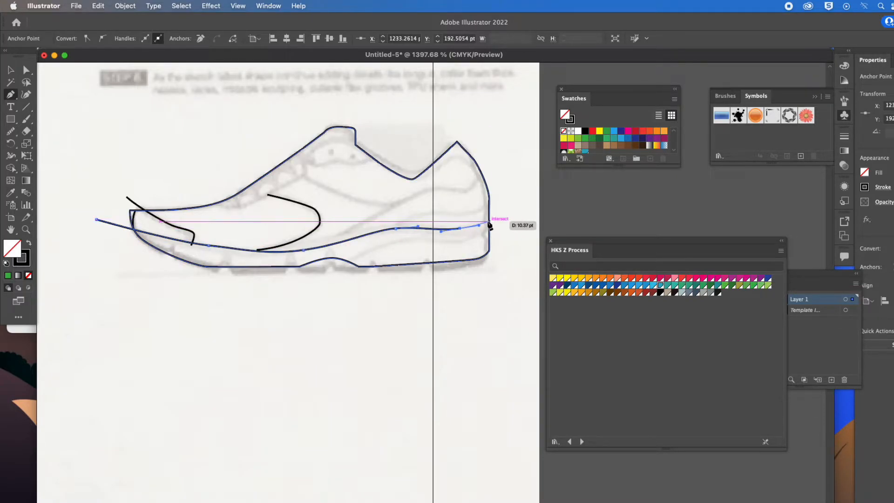
click(489, 221)
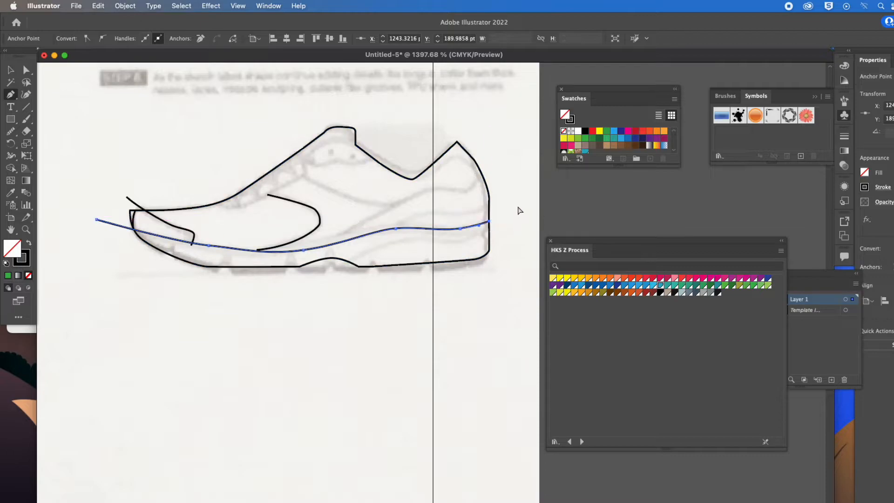
super+click(519, 209)
Step: Trace the lower midsole line from the arch notch to just past the heel edge
click(351, 264)
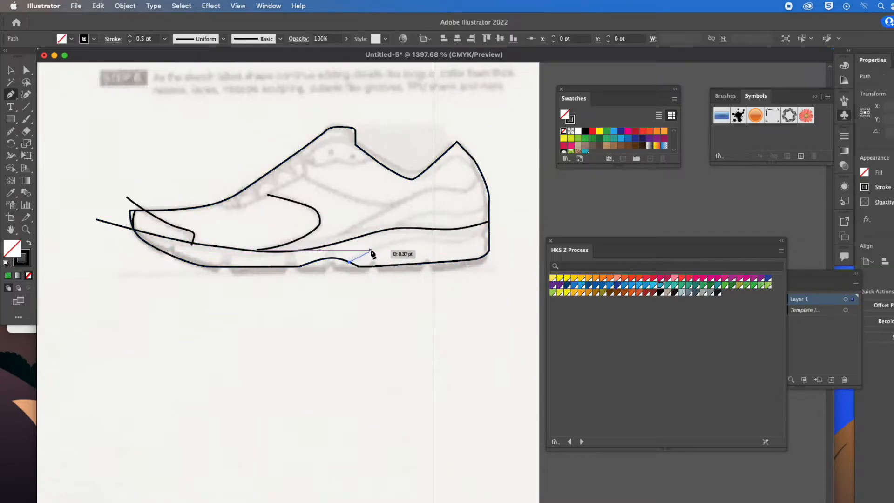
drag(455, 241, 510, 220)
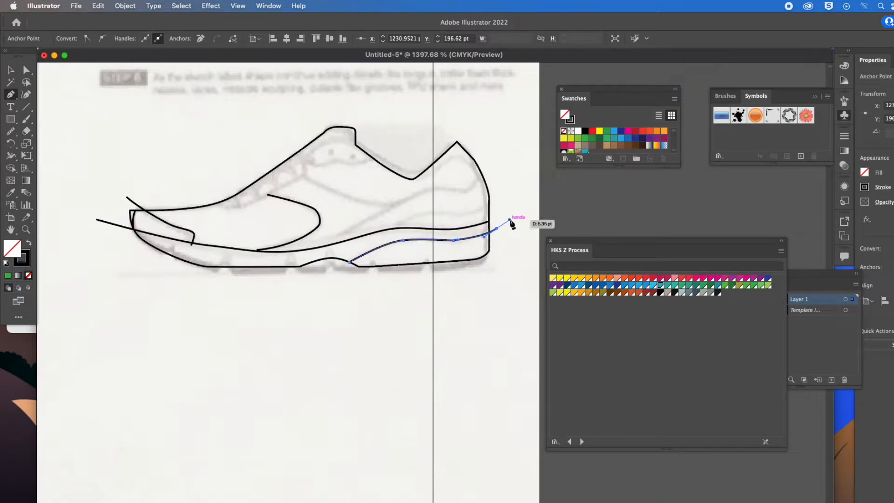
super+click(522, 197)
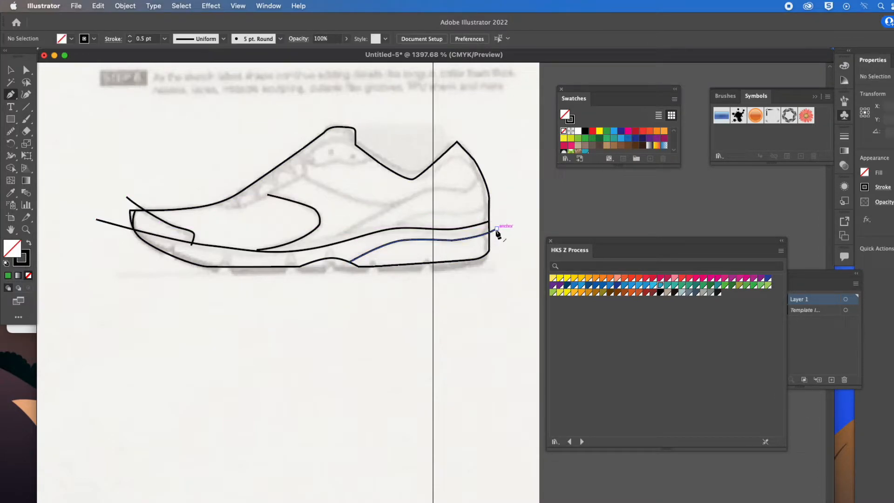
Step: Trace the heel overlay's upper edge from the back of the heel down to the midsole line near the arch
click(483, 176)
drag(467, 192, 419, 191)
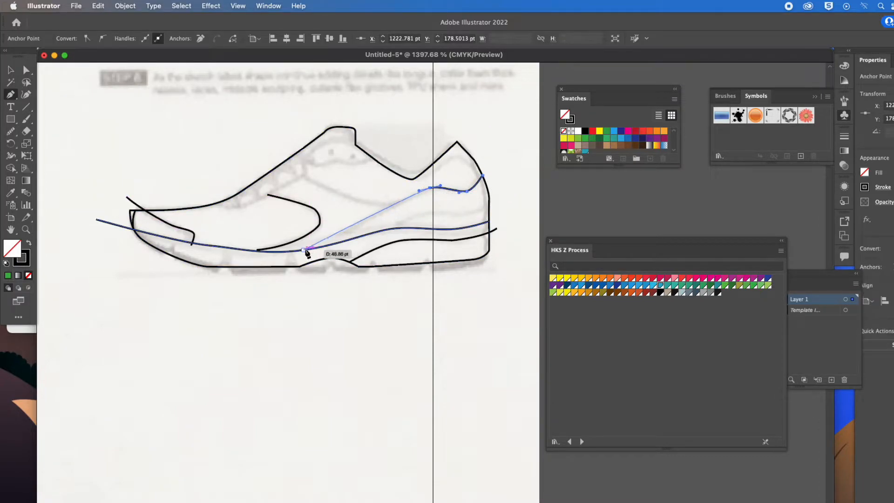
drag(303, 251, 255, 257)
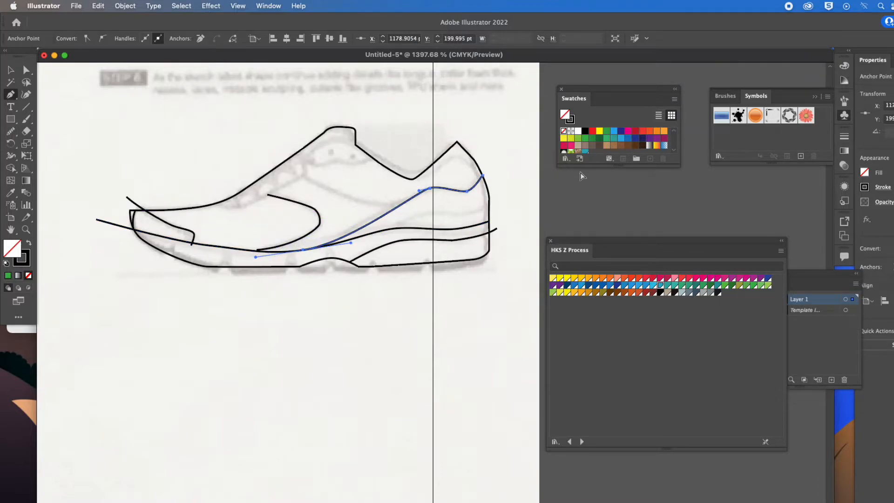
key(Escape)
Step: Draw the side panel curve from the lacing edge down to the heel overlay line
click(303, 174)
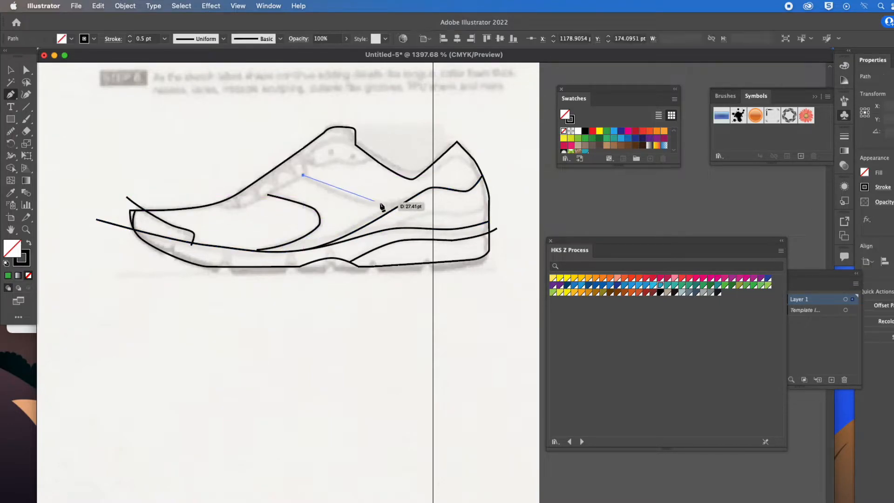
drag(398, 209, 443, 202)
key(Escape)
Step: Trace the lower edge of the lacing panel from the vamp up to the ankle opening, and deselect it
click(217, 203)
drag(240, 208, 253, 202)
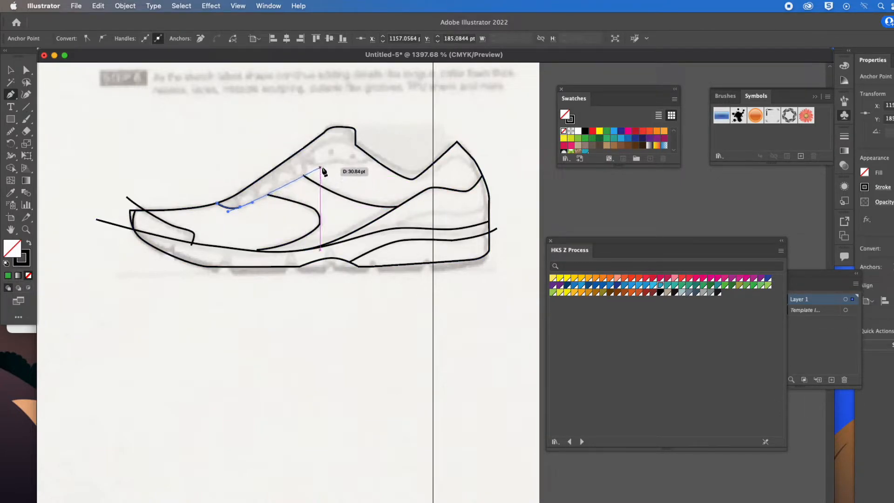
click(326, 164)
drag(351, 164, 363, 163)
click(374, 159)
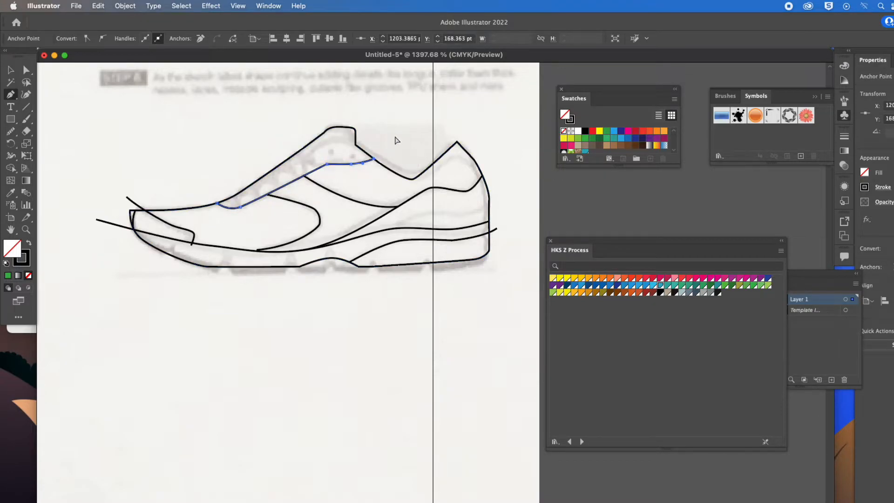
super+click(396, 137)
Step: Trace the lacing panel's upper edge from the base of the tongue top down to the vamp, and deselect it
click(356, 145)
click(334, 137)
drag(332, 137, 327, 140)
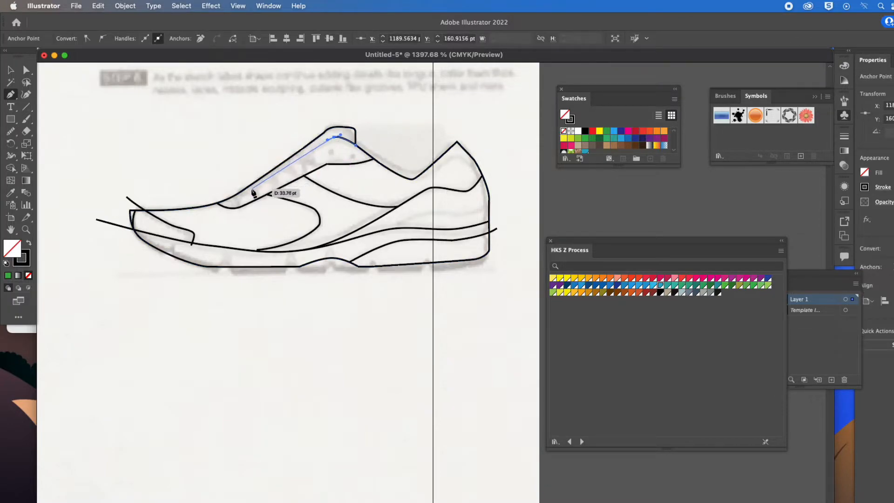
click(232, 202)
super+click(409, 149)
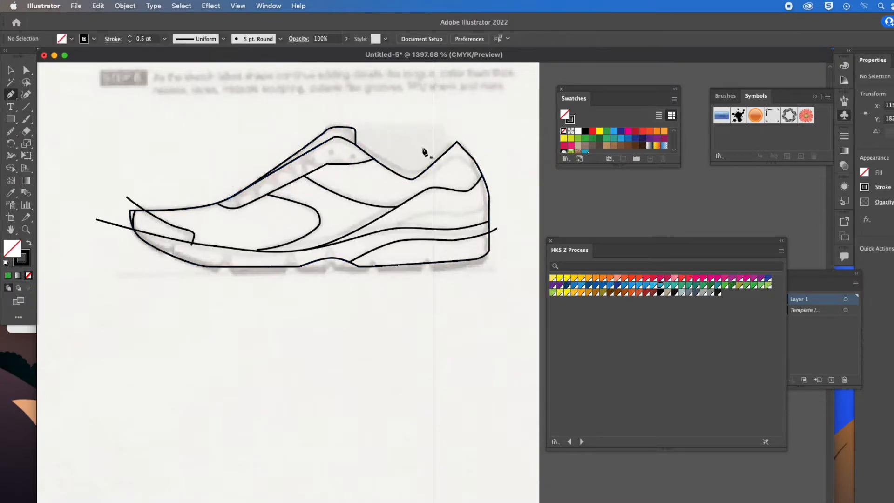
Step: Draw the far collar line from the back of the tongue across the ankle opening to the heel collar, and deselect it
click(356, 136)
drag(403, 171, 410, 172)
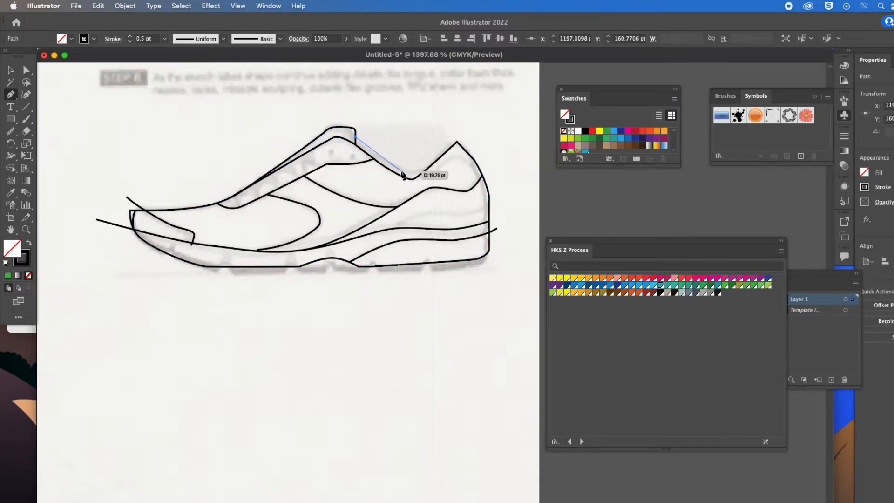
click(430, 166)
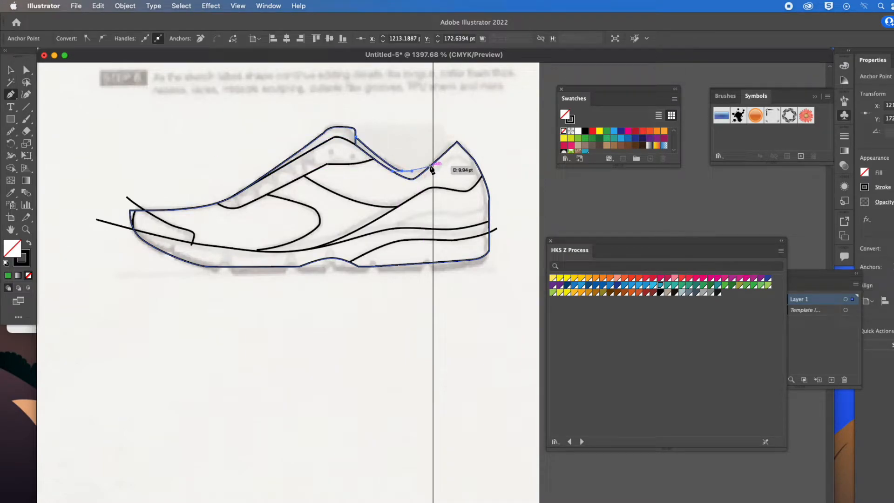
super+click(487, 120)
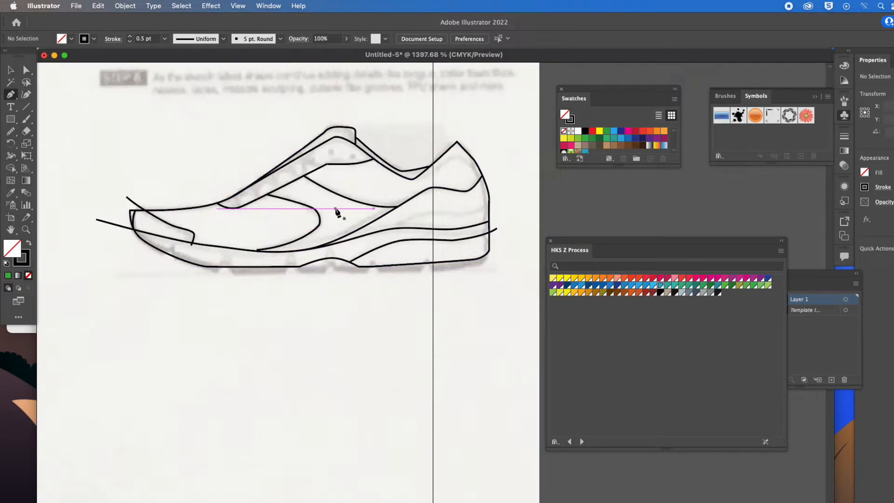
click(11, 70)
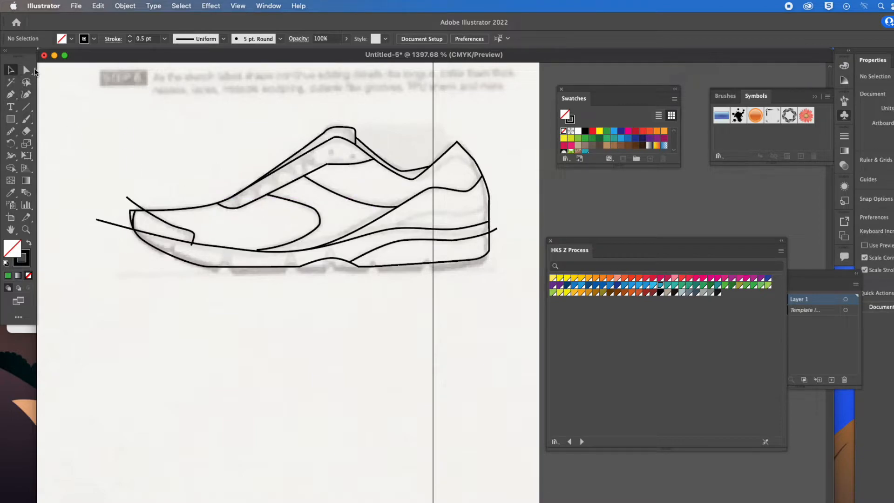
drag(136, 207, 111, 136)
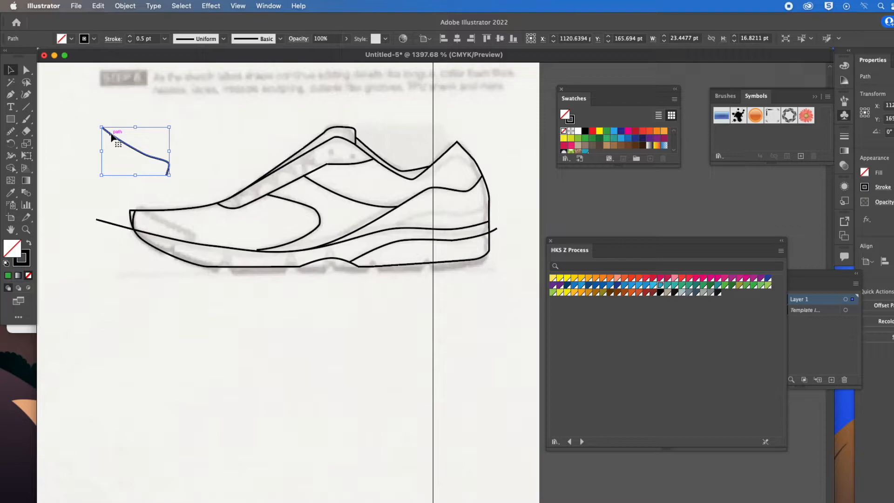
key(super+z)
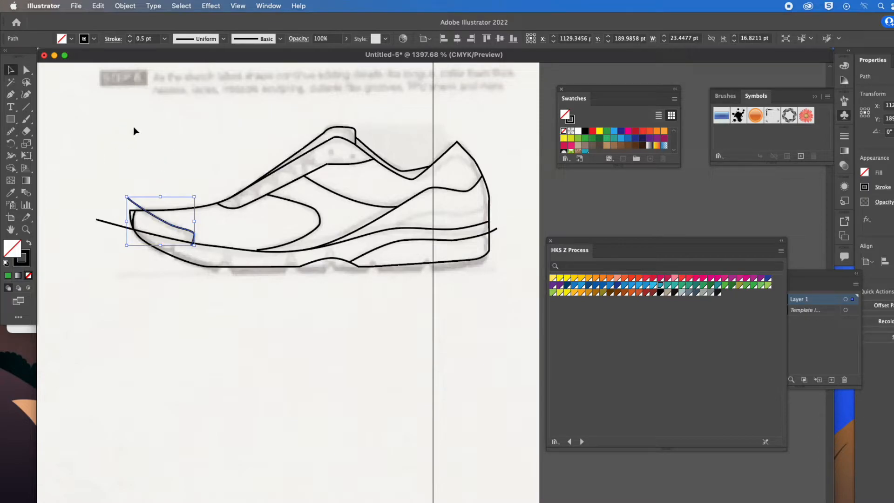
drag(101, 99, 501, 288)
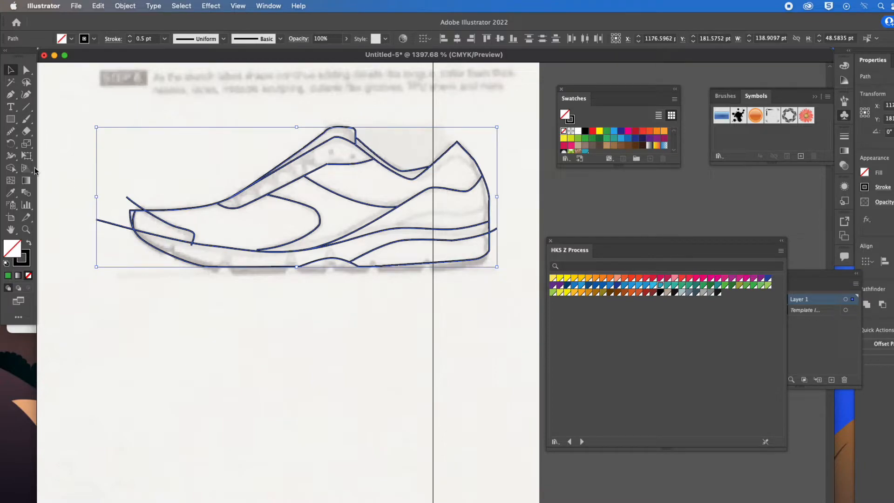
click(8, 169)
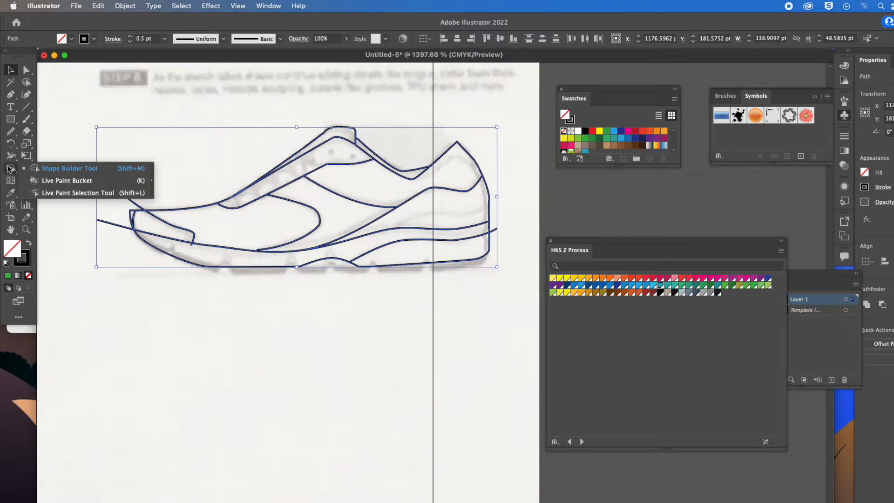
click(61, 168)
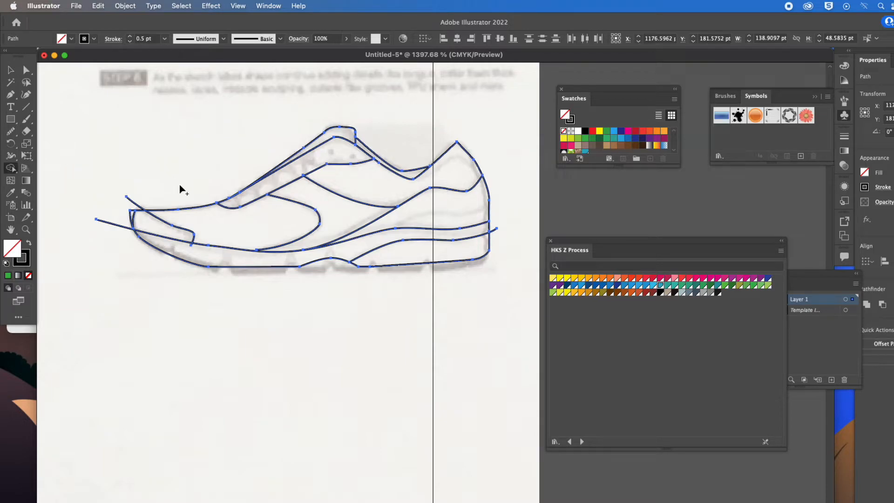
click(10, 168)
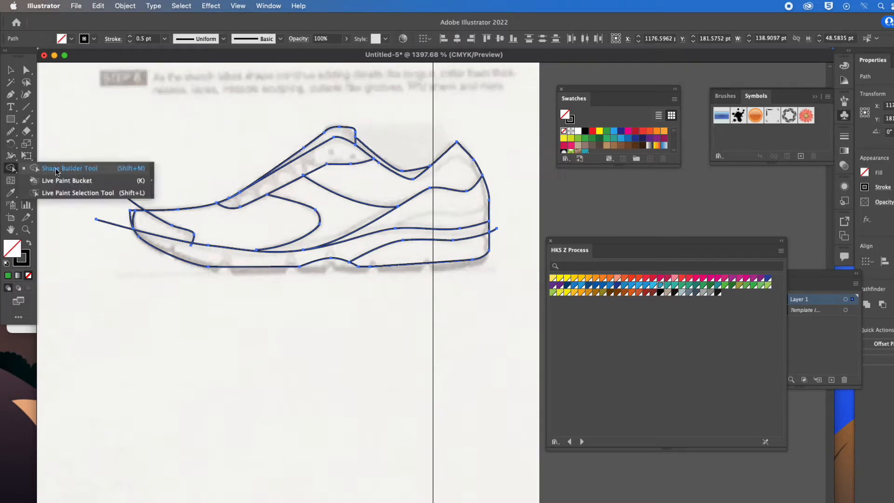
click(56, 170)
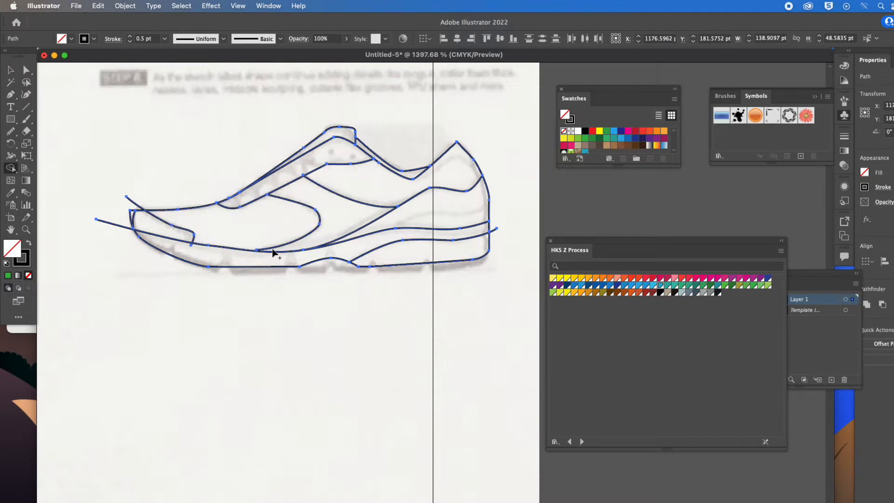
Step: Extend the front vamp curve's lower end to the midsole line and its upper end past the lacing panel's edge
click(26, 70)
click(193, 172)
drag(253, 241, 453, 379)
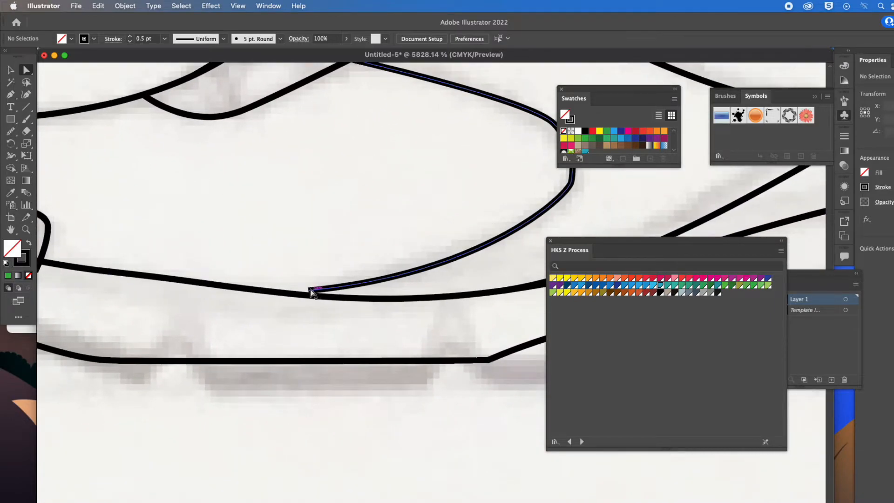
drag(309, 290, 289, 293)
drag(380, 220, 244, 276)
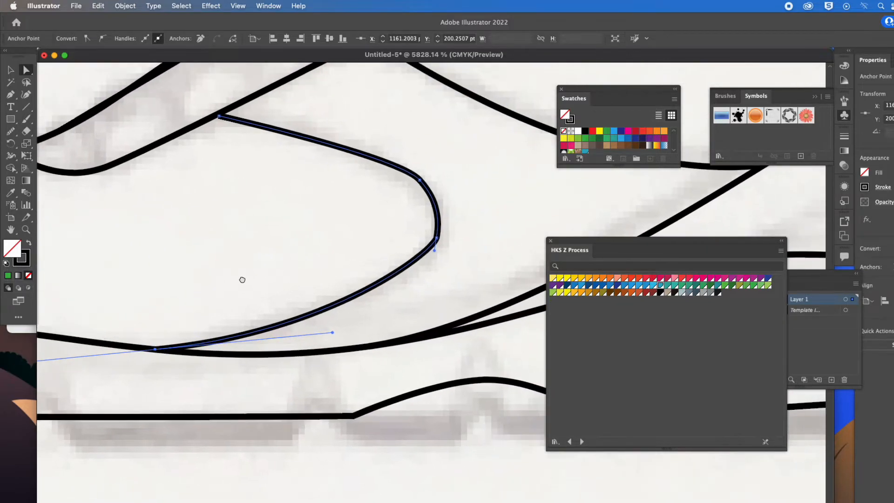
drag(219, 118, 197, 114)
Step: Examine the line junctions around the shoe, from the heel to the toe cap, for gaps between the paths
drag(310, 117, 123, 207)
drag(224, 183, 3, 134)
drag(405, 209, 168, 315)
drag(130, 385, 390, 222)
drag(243, 311, 643, 188)
drag(44, 141, 311, 163)
drag(206, 138, 449, 201)
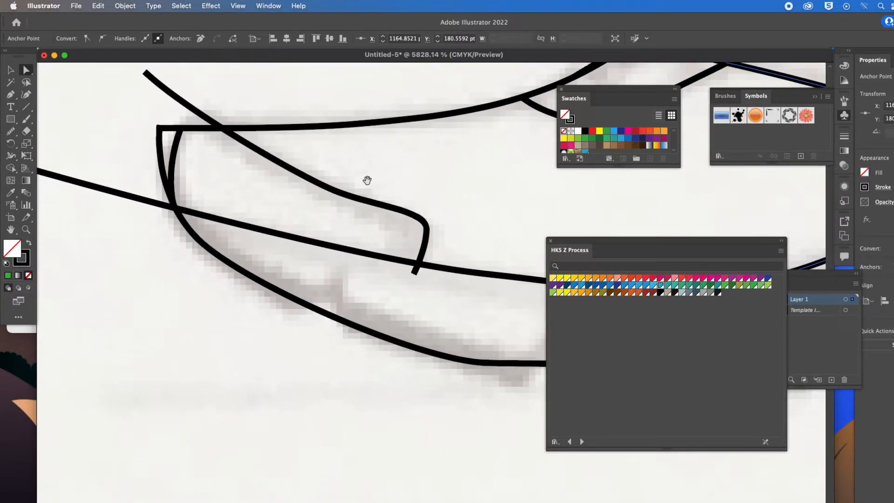
key(super+minus)
key(super+minus)
key(super+minus)
key(super+minus)
key(super+minus)
drag(460, 219, 268, 128)
Step: Select all the shoe paths and use Shape Builder to make closed panels and remove the overhanging midsole and toe line ends, and deselect
click(14, 69)
mouse_move(102, 118)
mouse_down()
mouse_move(479, 273)
mouse_move(469, 336)
mouse_up()
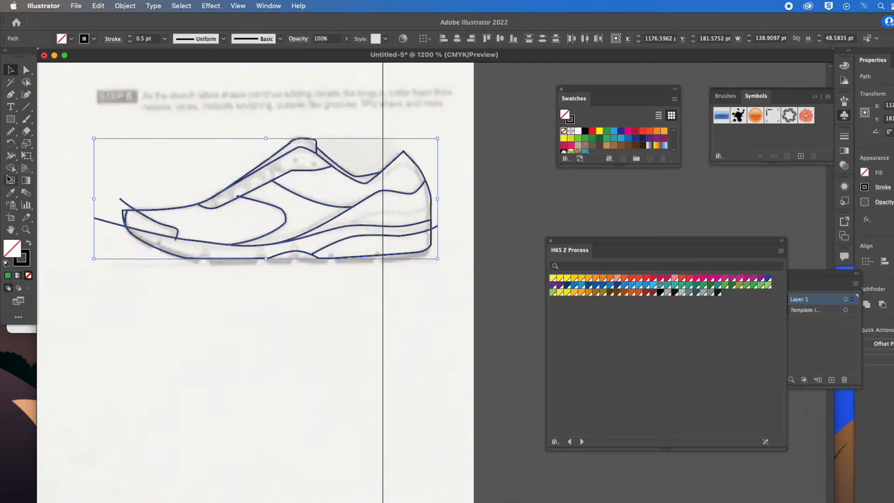
right_click(11, 157)
right_click(10, 168)
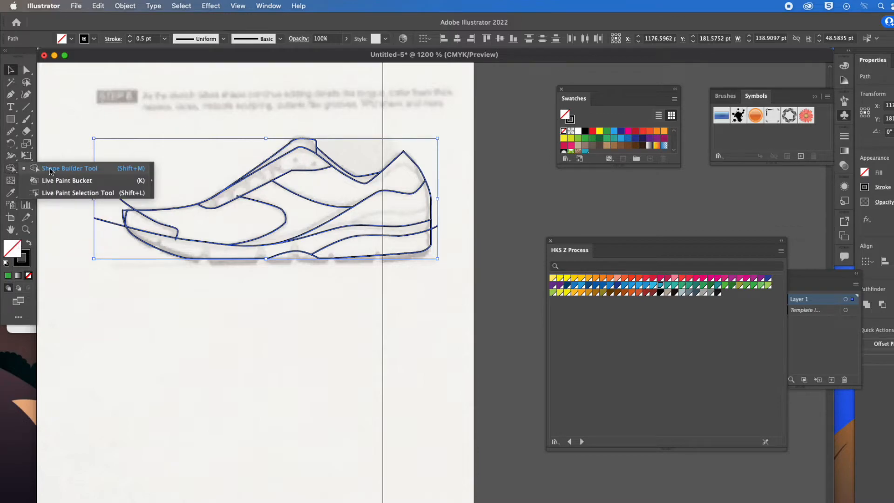
click(50, 171)
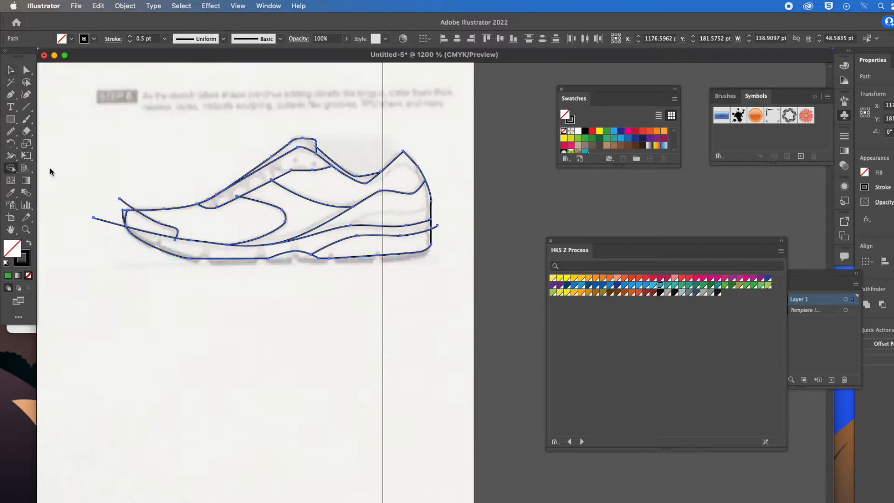
click(214, 222)
click(339, 249)
drag(435, 225, 133, 247)
alt+click(96, 221)
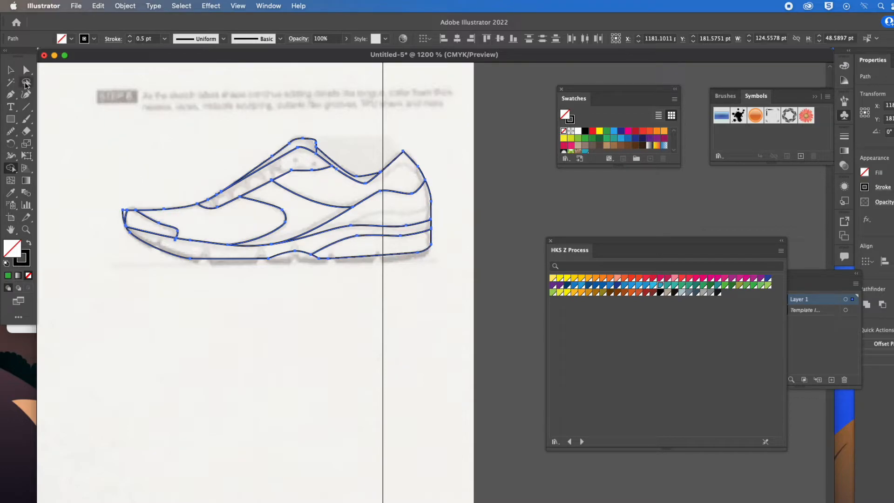
click(10, 71)
click(219, 130)
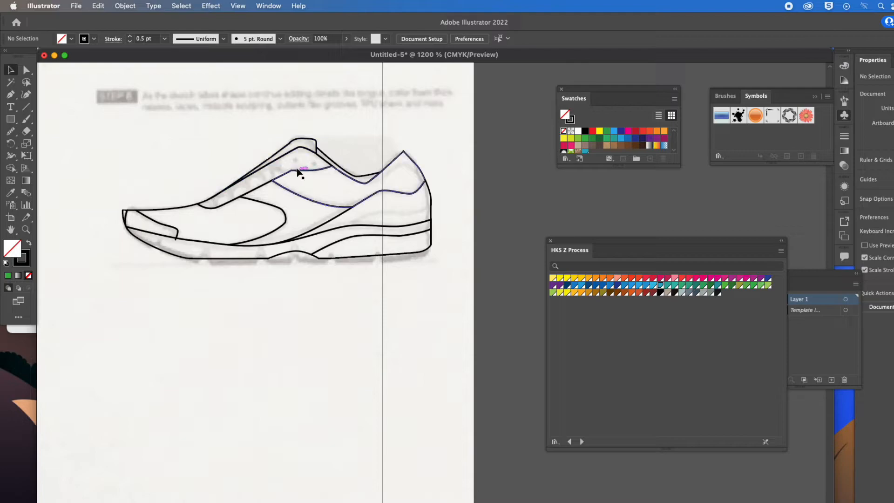
Step: Fill the ankle collar panel and the front vamp panel with dark green
click(302, 171)
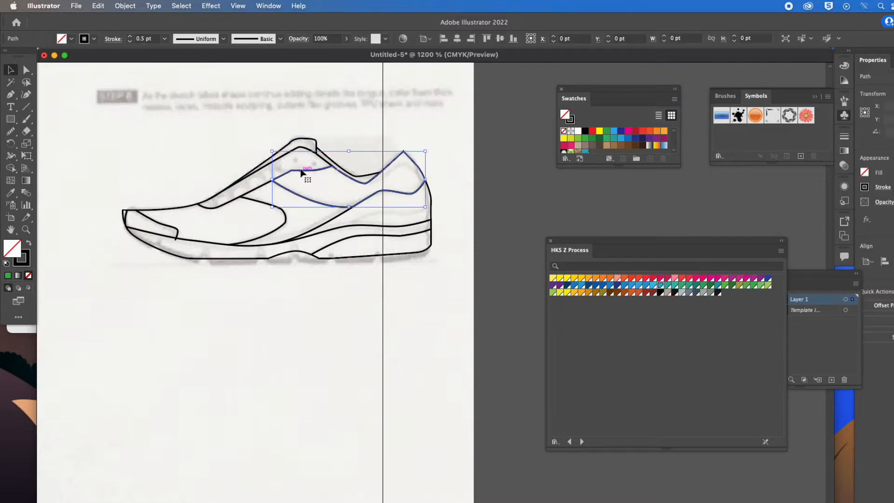
click(592, 138)
click(269, 236)
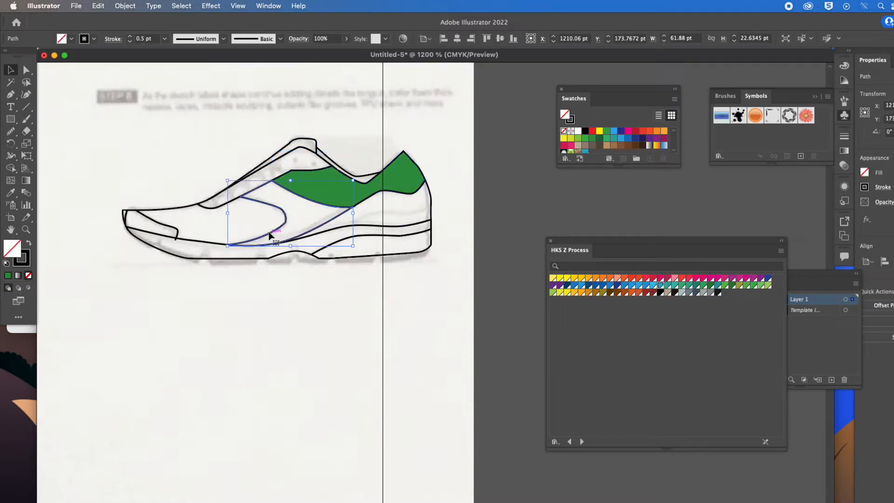
click(188, 210)
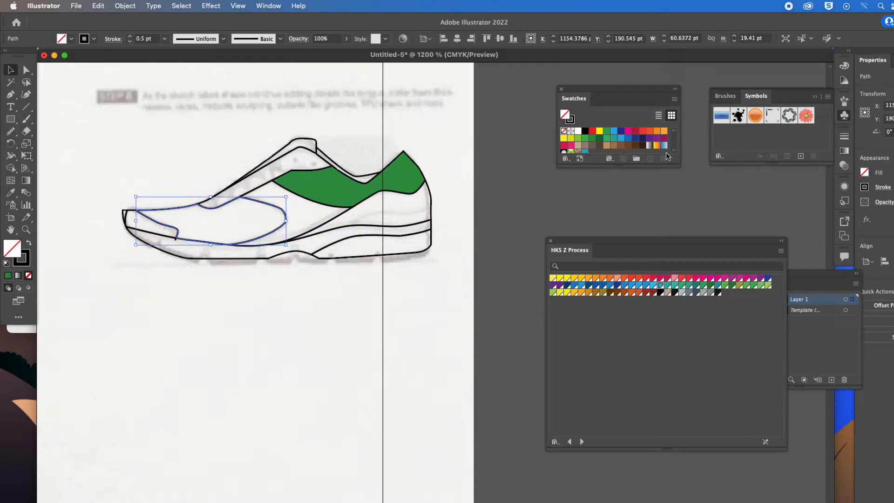
click(592, 138)
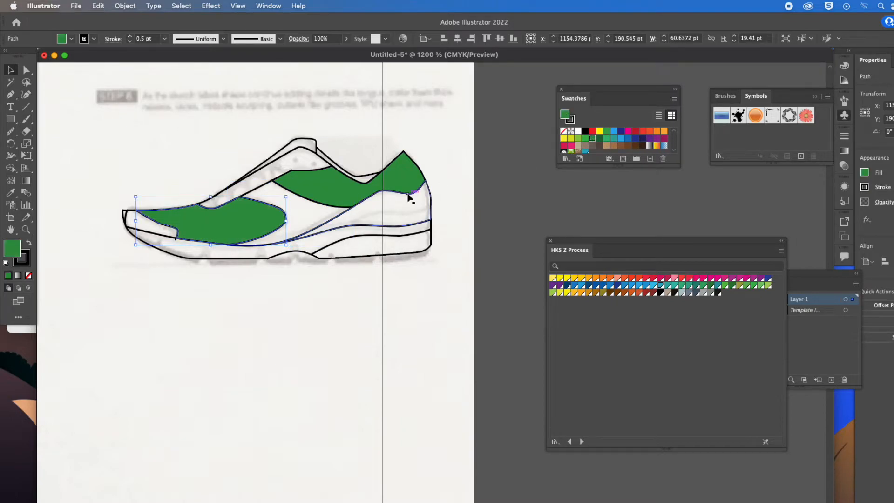
Step: Fill the rear sole section with yellow-green, the heel overlay with light blue and the long midsole band with orange
click(362, 240)
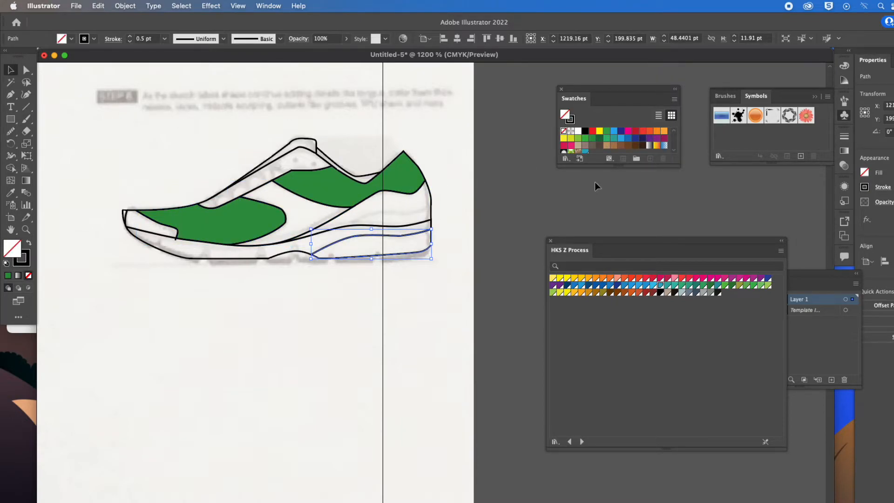
click(571, 138)
click(298, 241)
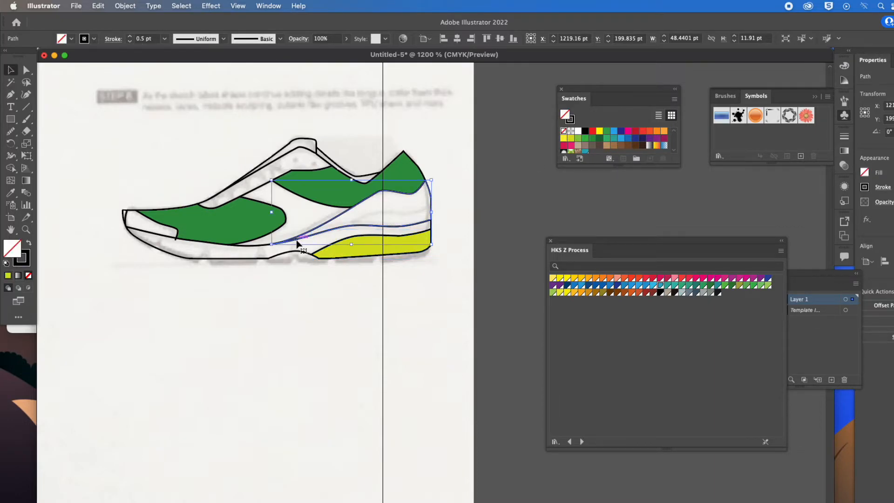
click(619, 139)
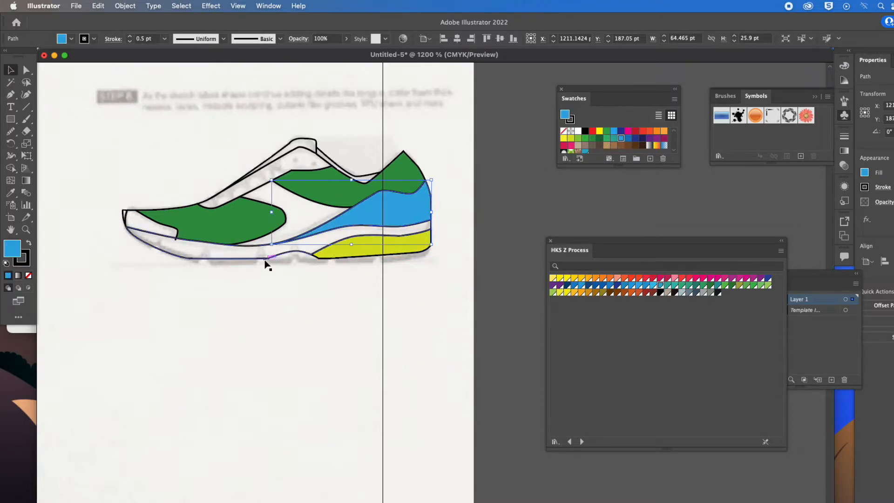
click(269, 259)
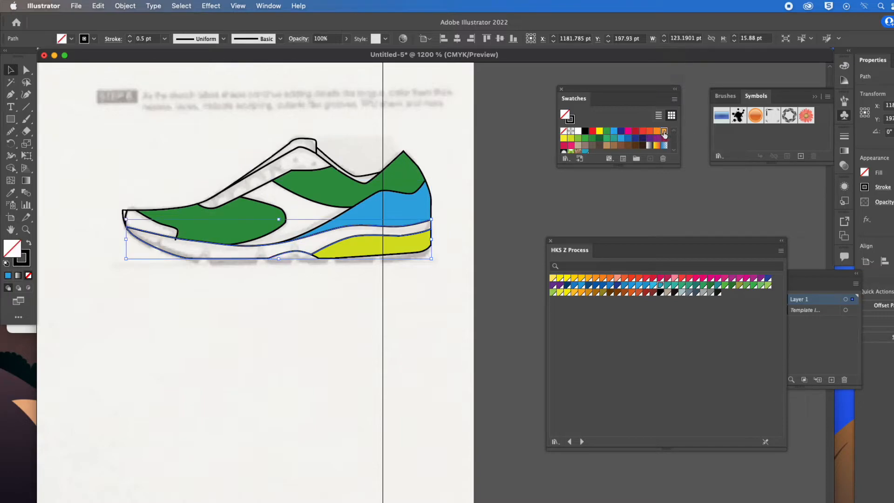
click(664, 131)
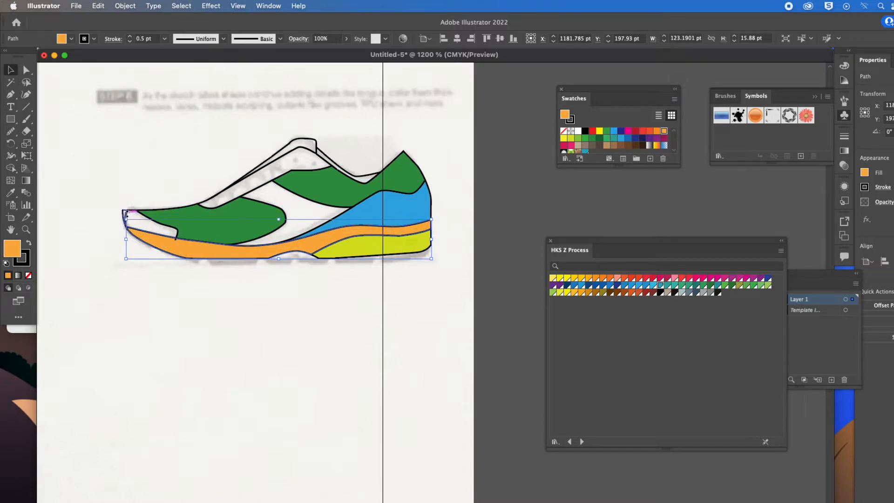
Step: Delete the extra sliver at the toe tip and the stray line end below the toe cap
drag(114, 201, 302, 261)
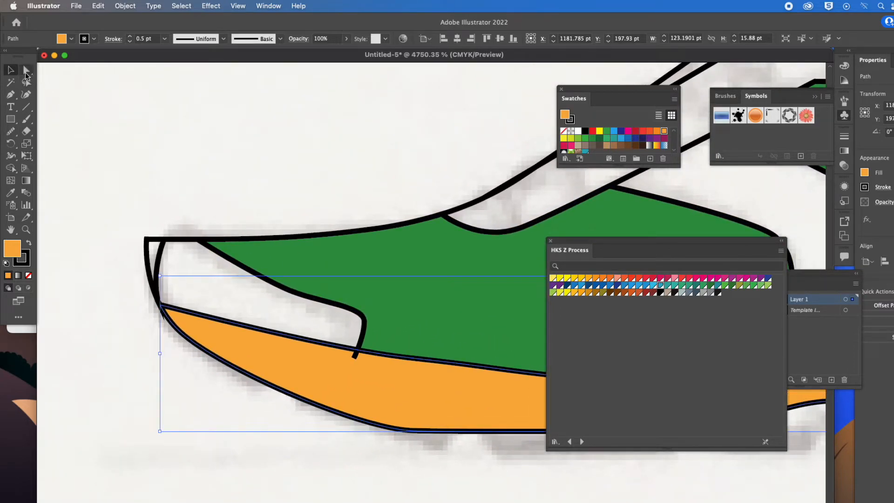
click(155, 239)
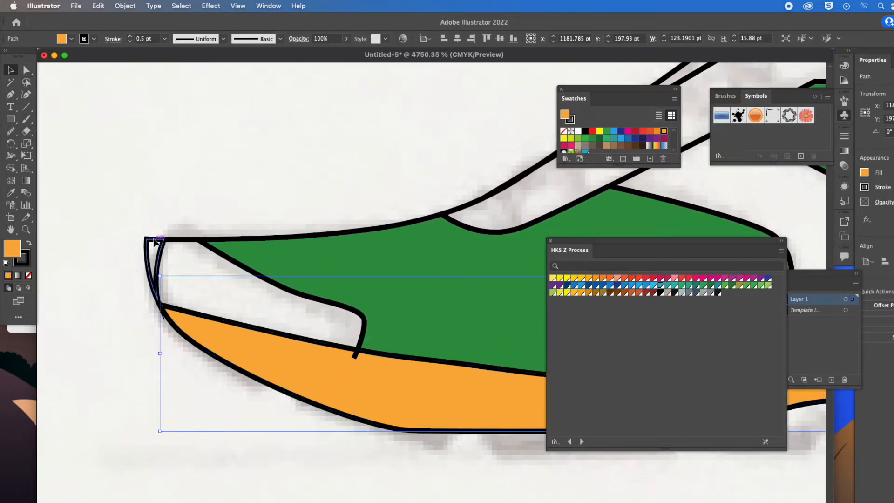
drag(156, 239, 80, 201)
key(Delete)
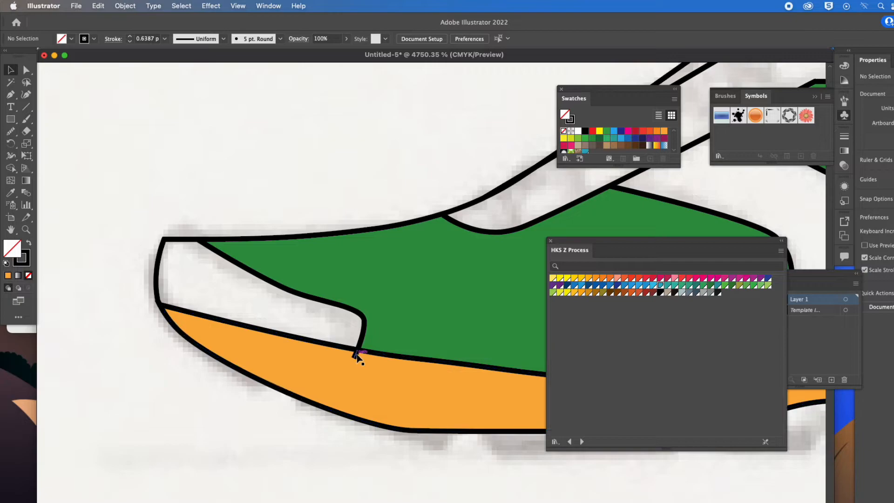
click(357, 355)
key(Delete)
Step: Fill the toe cap with yellow-green, and deselect it with the whole sneaker template back in view
click(194, 247)
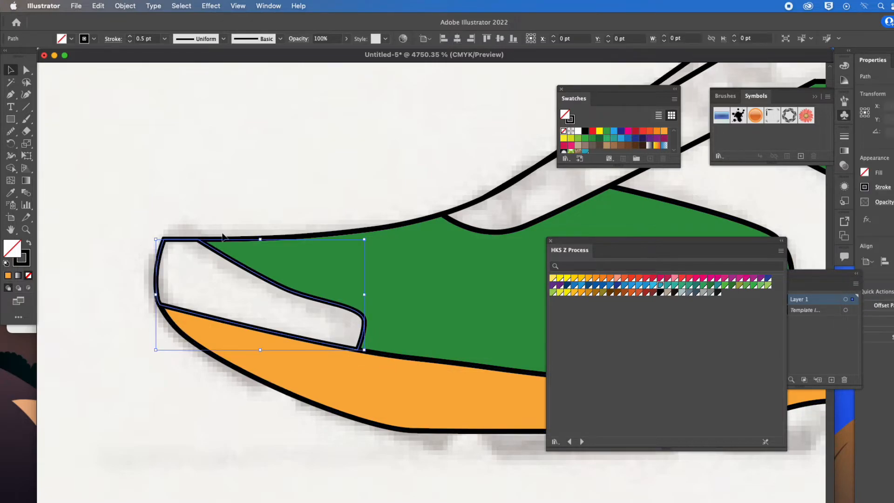
click(591, 139)
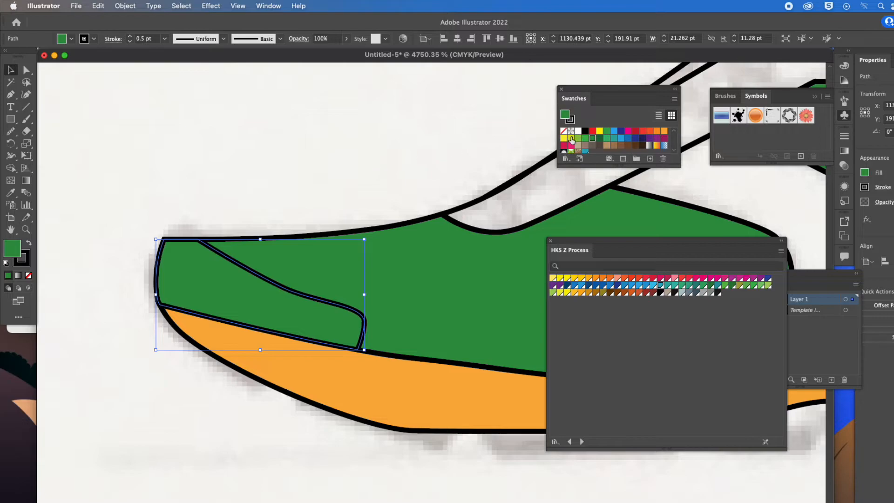
click(569, 138)
key(super+0)
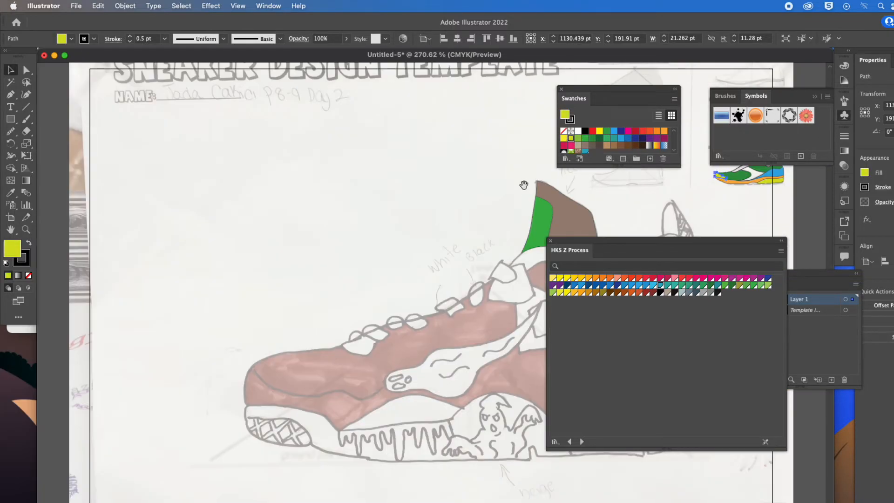
scroll(465, 209, right, 6)
click(470, 223)
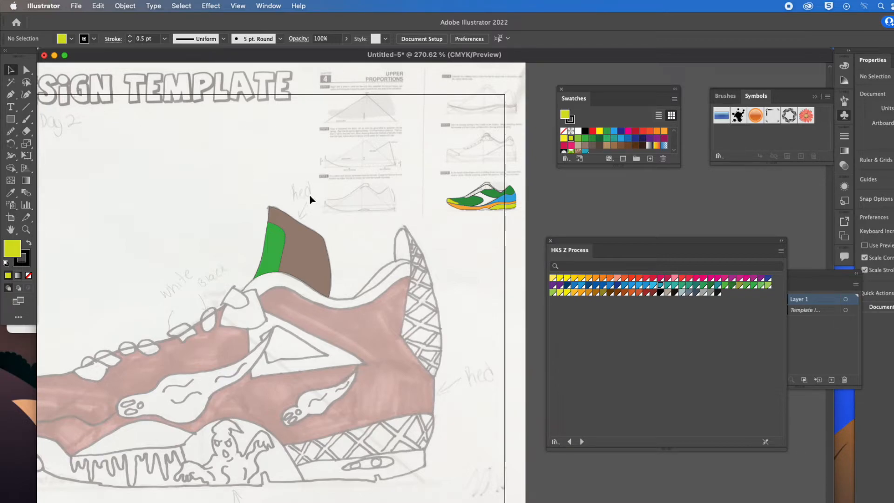
Step: Fill the green front panel of the large sneaker's tongue with the yellow-to-red gradient swatch
drag(251, 229, 353, 182)
drag(264, 156, 304, 171)
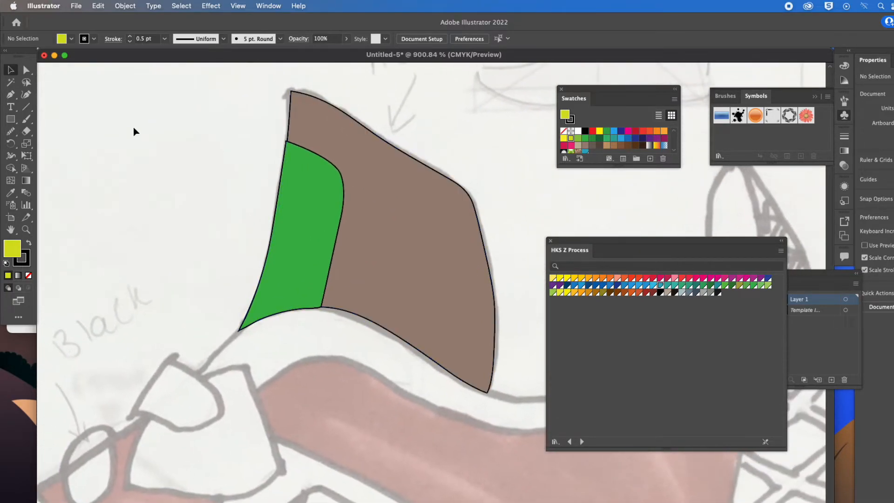
click(308, 167)
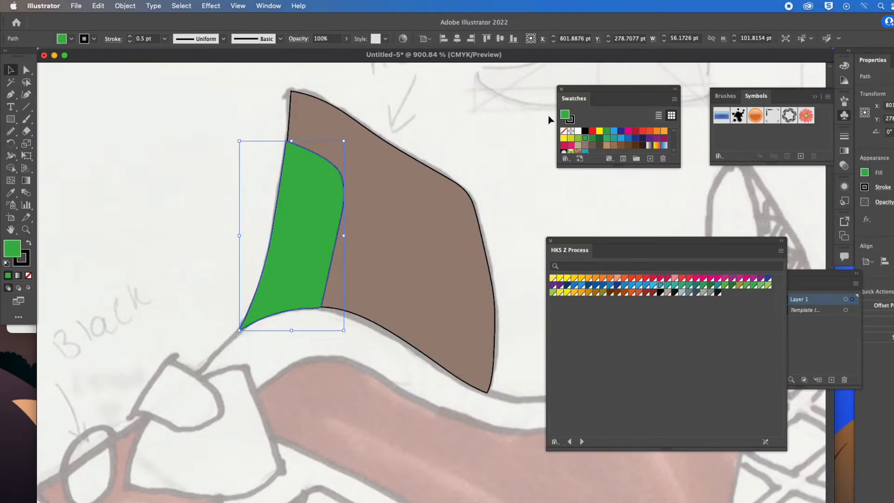
drag(623, 167, 623, 259)
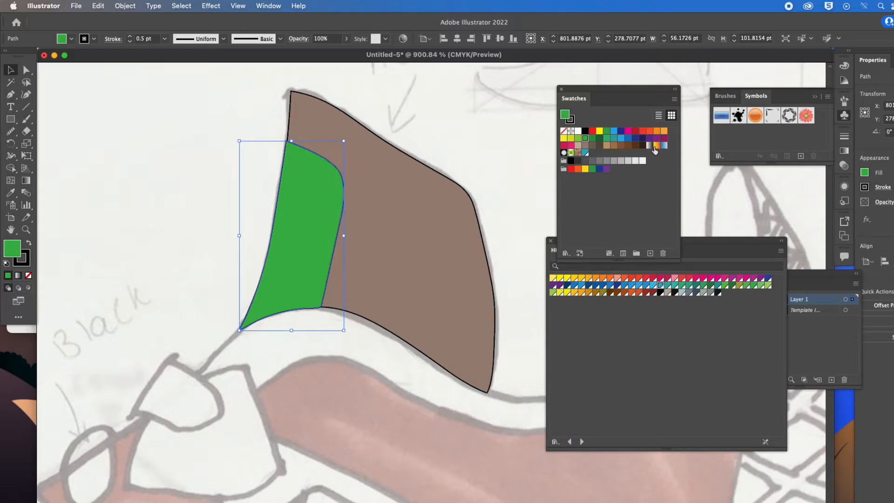
click(657, 145)
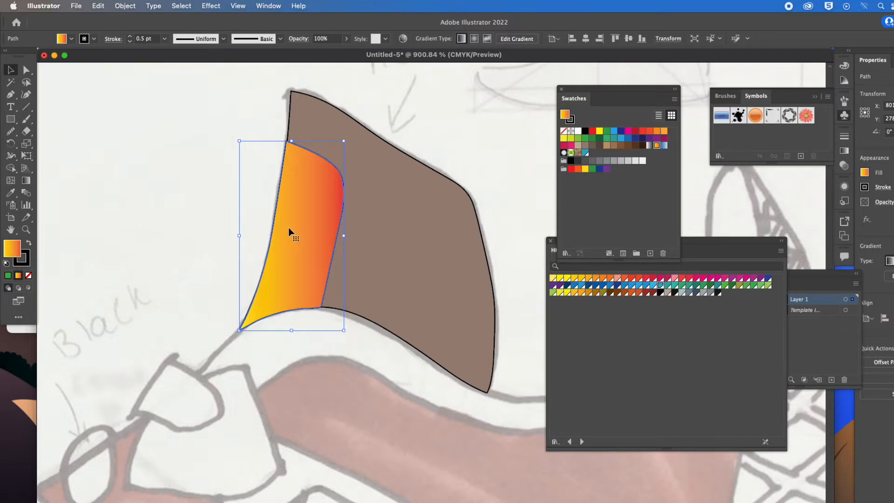
Step: Shift the front panel's linear gradient with the Gradient tool and rotate it to a steep diagonal
click(26, 182)
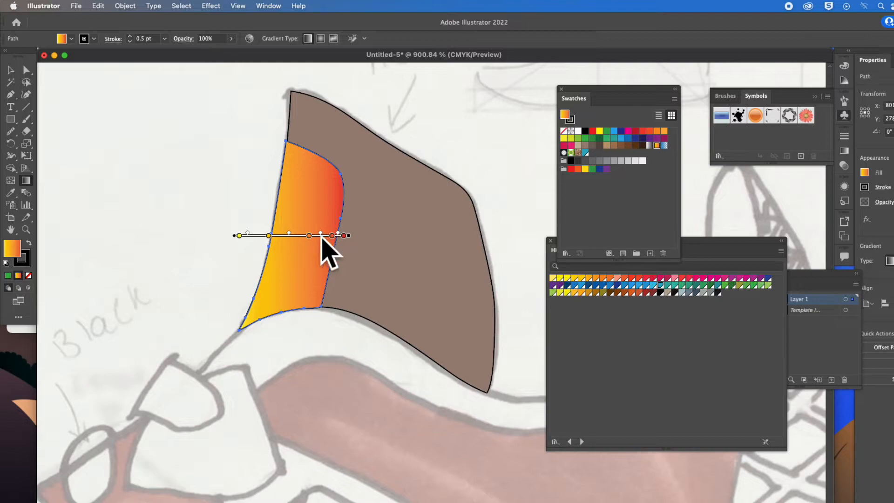
key(super)
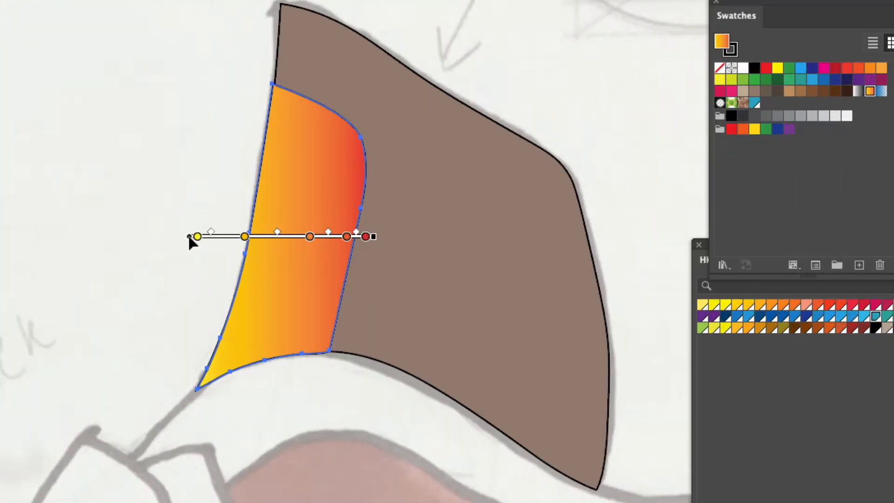
mouse_move(189, 236)
mouse_down()
mouse_move(211, 253)
mouse_move(313, 283)
mouse_move(135, 276)
mouse_move(216, 240)
mouse_up()
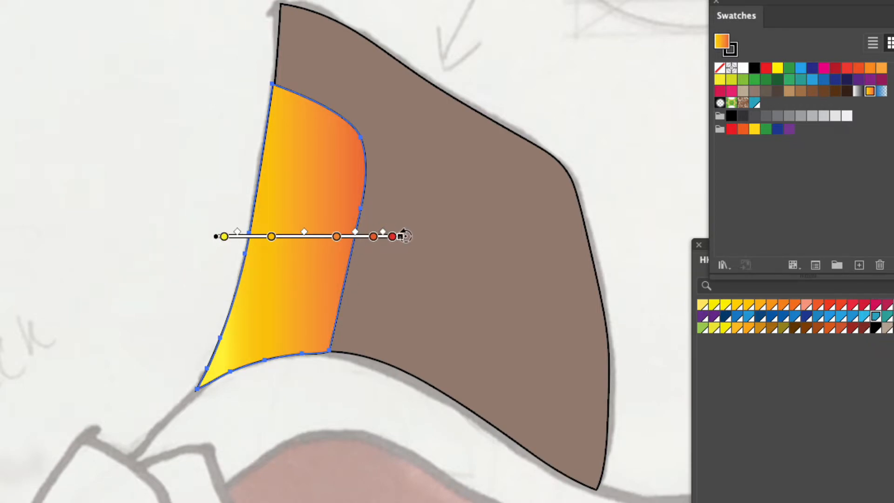
mouse_move(404, 236)
mouse_down()
mouse_move(360, 334)
mouse_move(306, 362)
mouse_move(347, 152)
mouse_move(224, 87)
mouse_move(347, 151)
mouse_move(297, 298)
mouse_move(278, 301)
mouse_move(251, 203)
mouse_move(245, 209)
mouse_up()
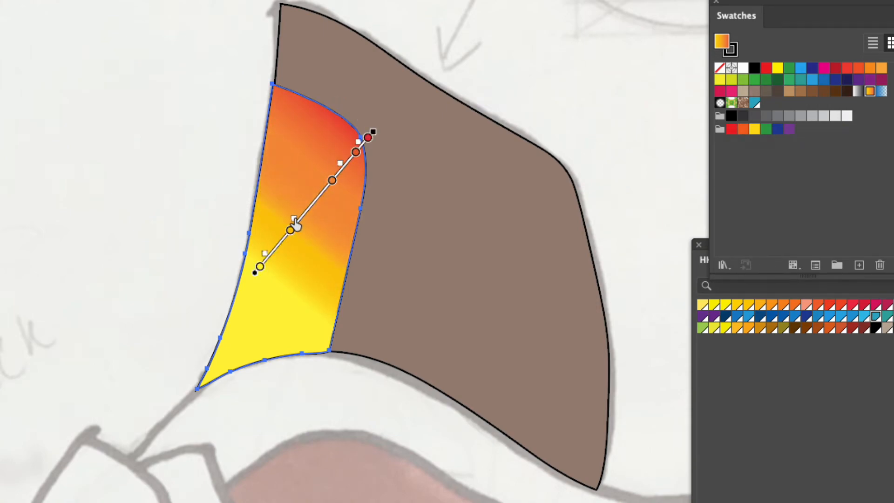
Step: Adjust the gradient's colour stops and redraw it across the front panel as a slightly tilted yellow-to-red blend
mouse_move(290, 230)
mouse_down()
mouse_move(316, 204)
mouse_move(264, 260)
mouse_move(290, 230)
mouse_up()
drag(260, 267, 269, 256)
mouse_move(368, 140)
mouse_down()
mouse_move(347, 156)
mouse_move(368, 139)
mouse_up()
mouse_move(246, 90)
mouse_down()
mouse_move(293, 303)
mouse_move(312, 233)
mouse_move(307, 213)
mouse_move(337, 323)
mouse_move(320, 355)
mouse_up()
click(254, 206)
mouse_move(224, 210)
mouse_down()
mouse_move(343, 218)
mouse_move(313, 228)
mouse_move(310, 255)
mouse_up()
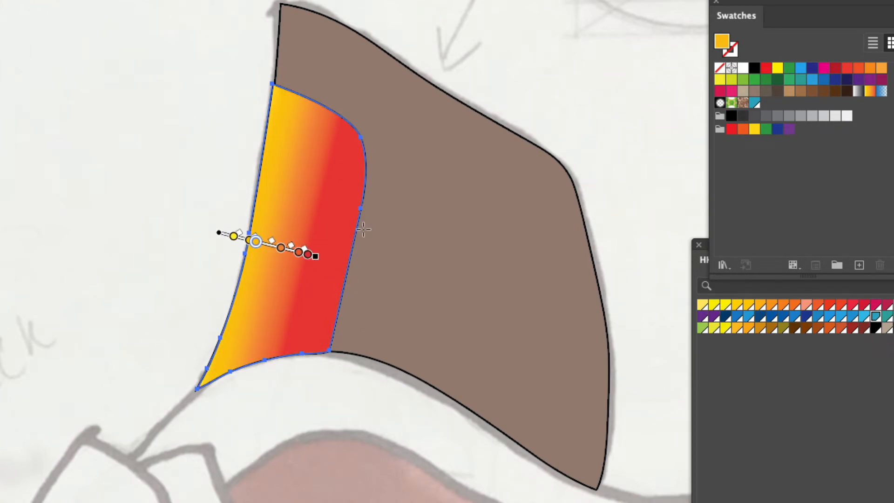
Step: Recolour the gradient's middle orange stop magenta-purple (C 26.67, M 90.2, Y 0, K 0) and redraw the blend across the panel
double_click(280, 247)
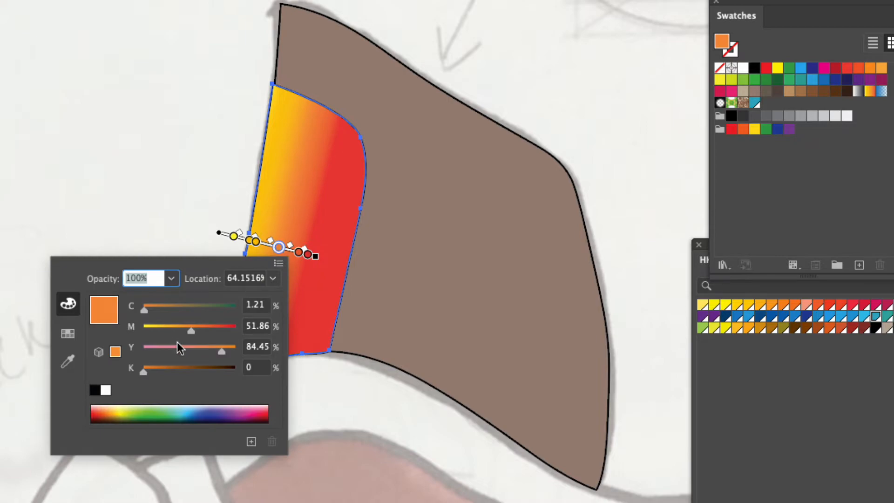
drag(181, 309, 221, 310)
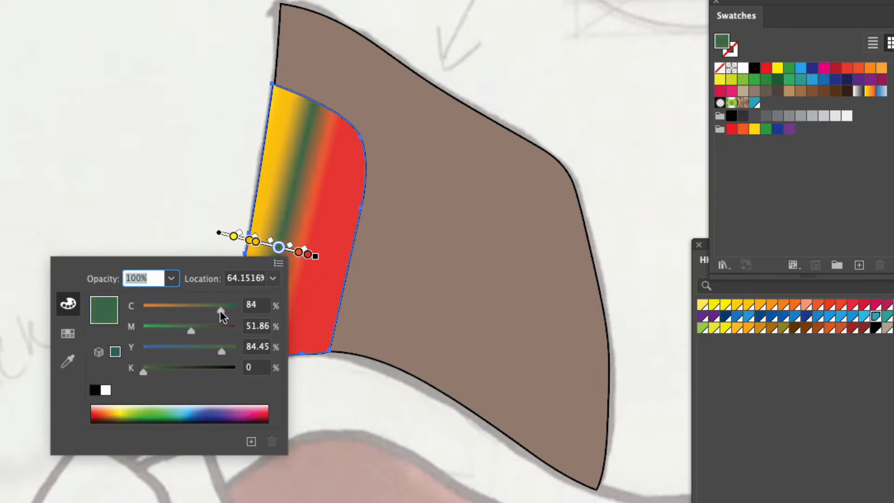
click(243, 414)
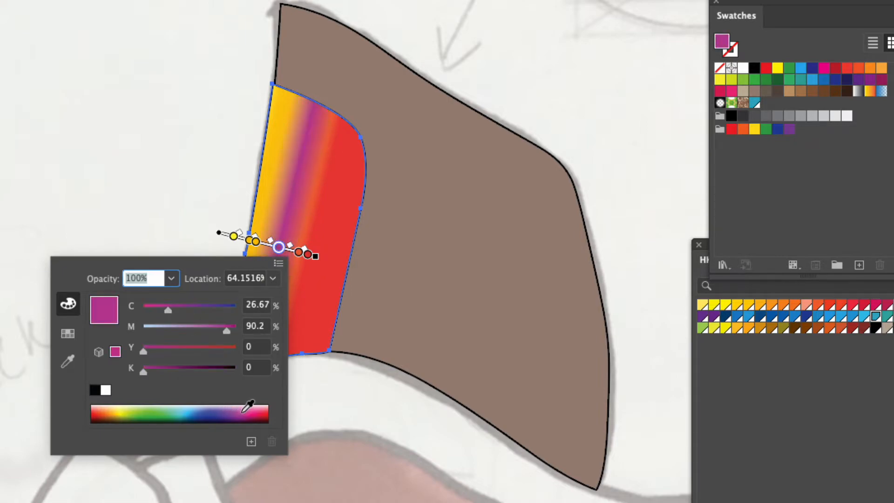
click(405, 200)
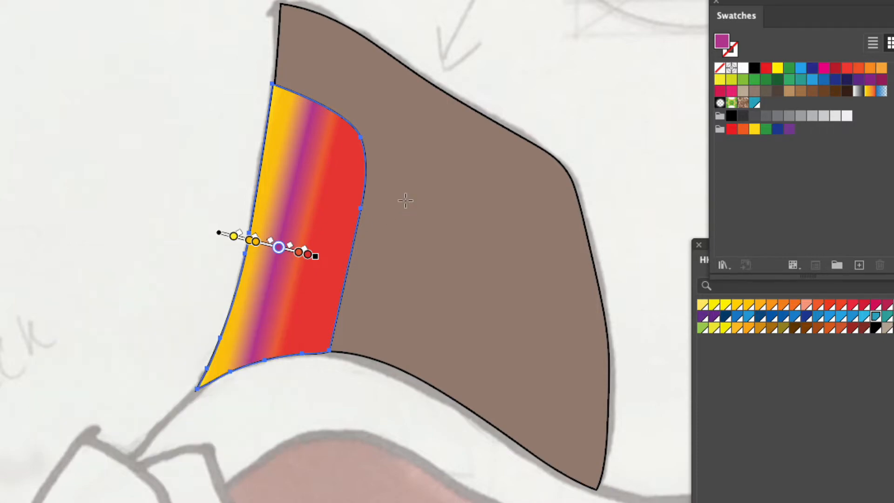
mouse_move(253, 133)
mouse_down()
mouse_move(356, 276)
mouse_move(343, 340)
mouse_move(355, 440)
mouse_move(351, 290)
mouse_move(321, 167)
mouse_move(292, 153)
mouse_move(340, 158)
mouse_up()
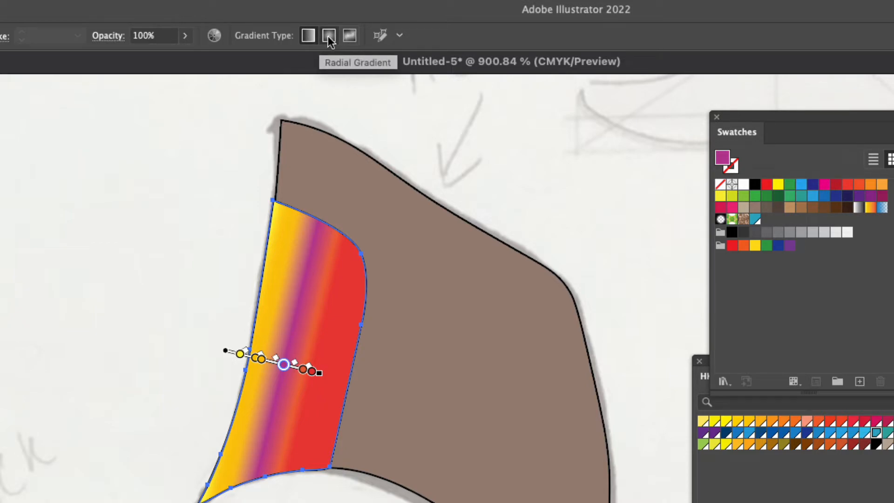
Step: Switch the front panel to a radial and then a freeform gradient, and recolour its dark red lower point bright yellow
click(328, 36)
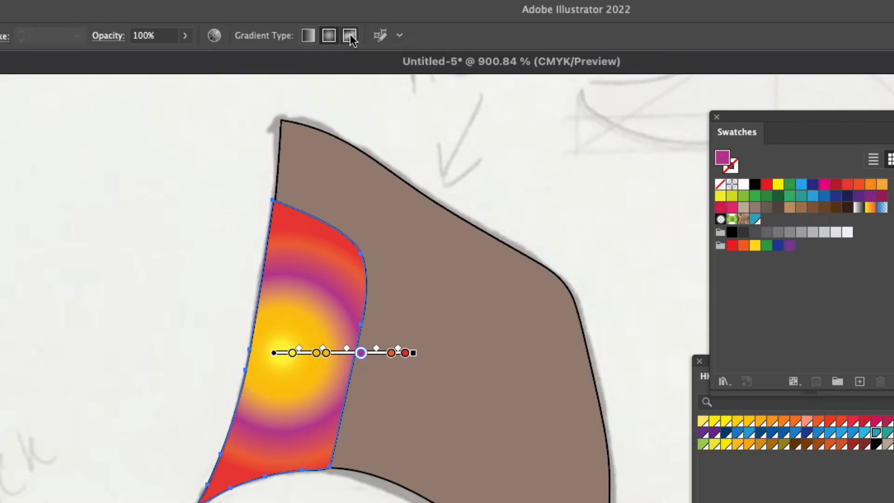
click(350, 36)
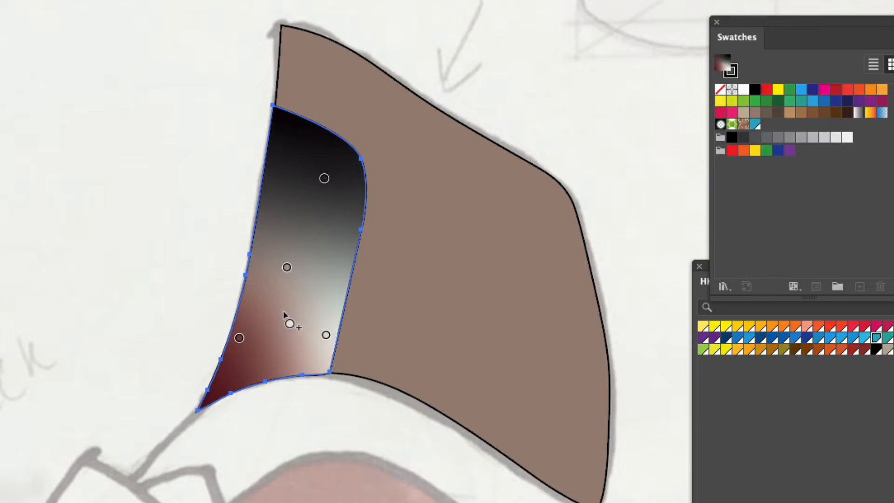
drag(240, 342, 277, 345)
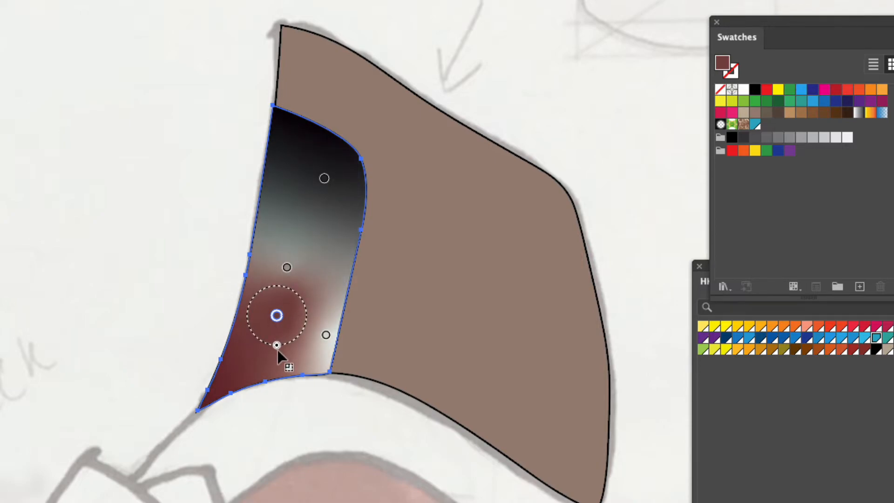
double_click(277, 317)
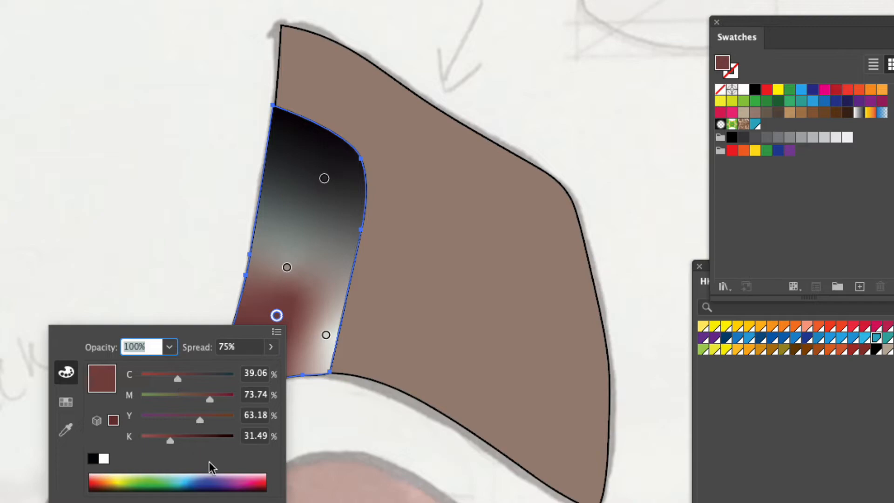
click(121, 477)
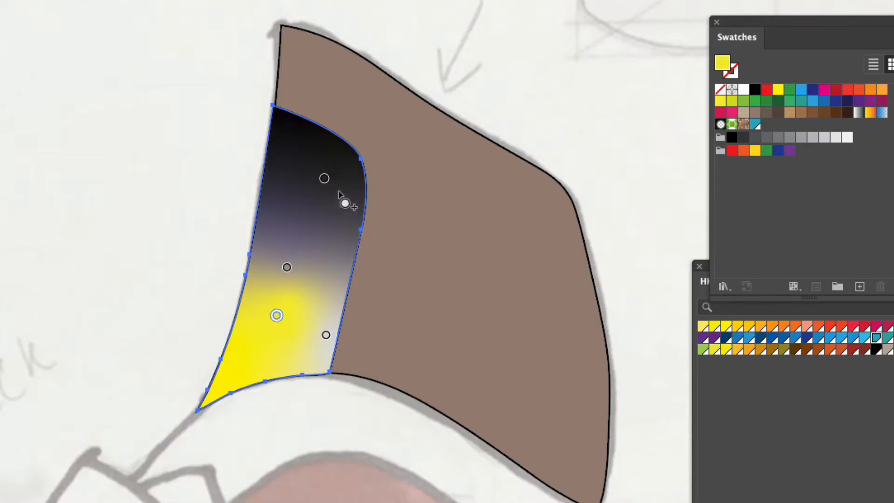
Step: Recolour the freeform gradient's black upper point purple with C 38.43, M 100, Y 0, K 0
click(324, 180)
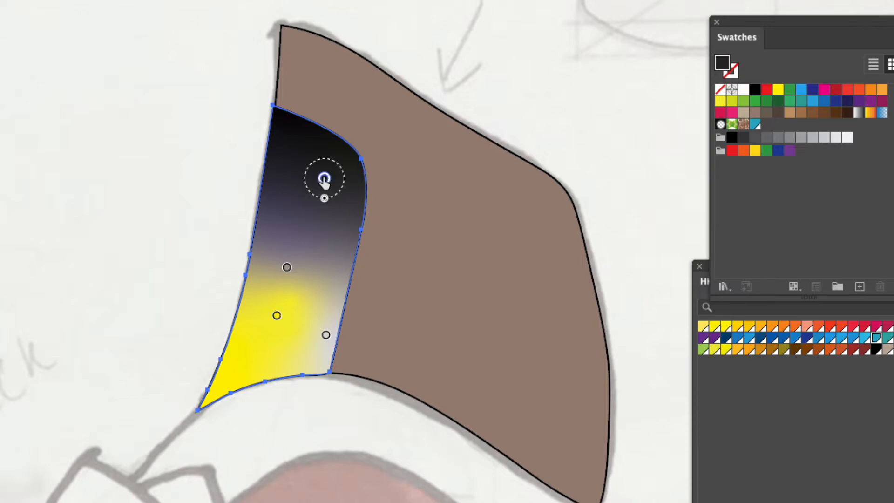
double_click(325, 180)
click(302, 344)
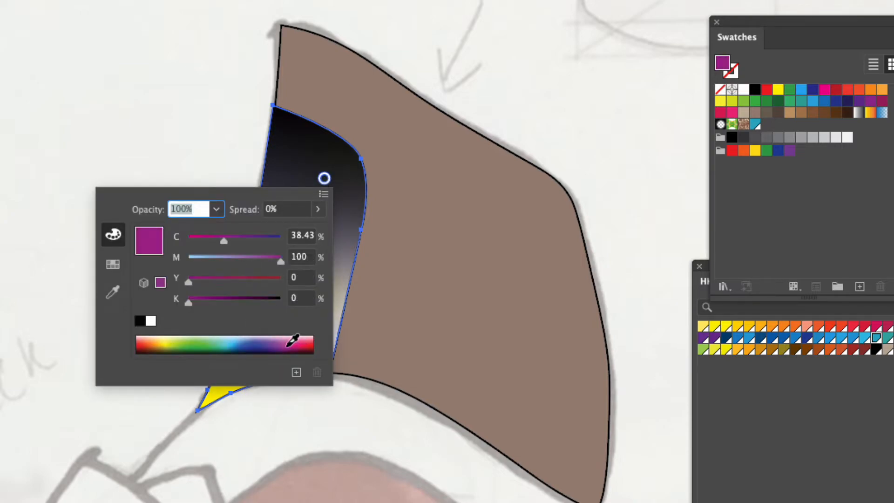
Step: Spread the four freeform gradient points: purple at the upper corner, grey-brown at the upper edge, yellow near the lower tip, light grey between
drag(325, 179, 347, 153)
drag(287, 267, 270, 170)
drag(326, 335, 318, 262)
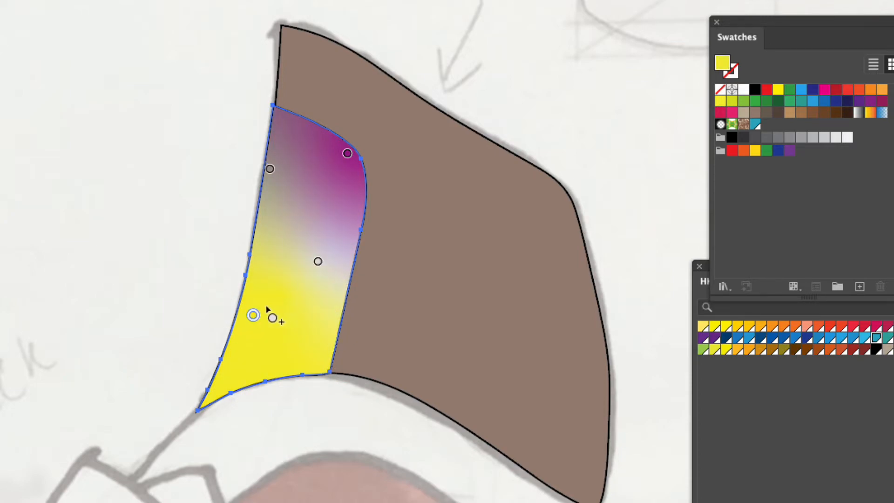
drag(253, 317, 240, 363)
drag(318, 261, 298, 302)
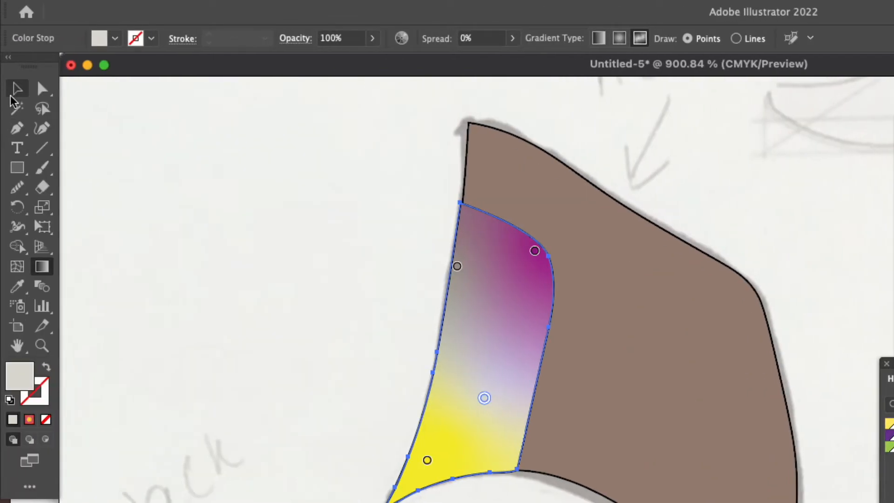
key(v)
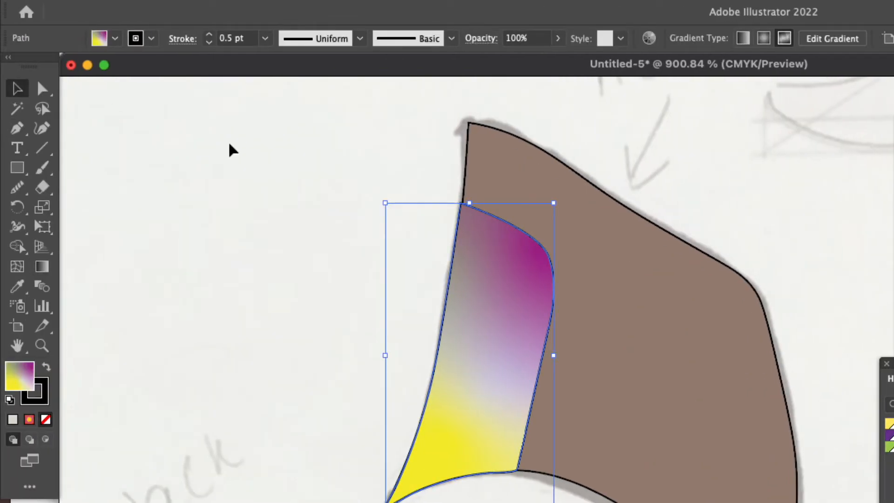
click(336, 194)
Step: Start an Inner Glow effect on the gradient-filled front panel, keeping the Screen blend mode
click(493, 247)
click(339, 10)
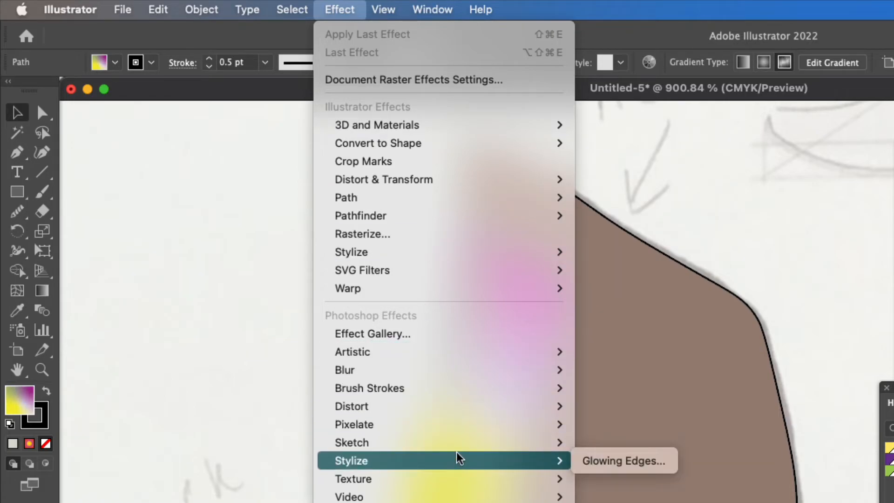
mouse_move(428, 260)
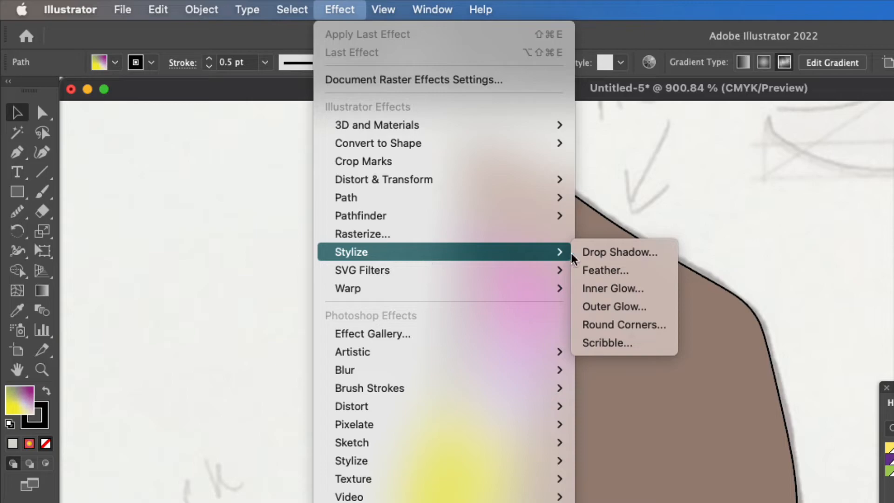
click(635, 291)
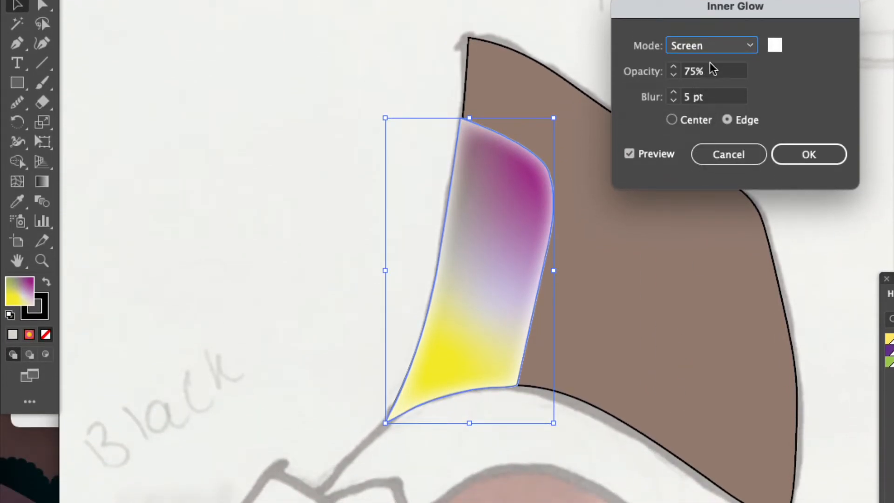
click(730, 44)
click(774, 84)
Step: Try the edge glow with a blur of 2 pt, and raise it to 7 pt for comparison
click(674, 100)
click(674, 100)
click(674, 99)
click(674, 100)
click(673, 93)
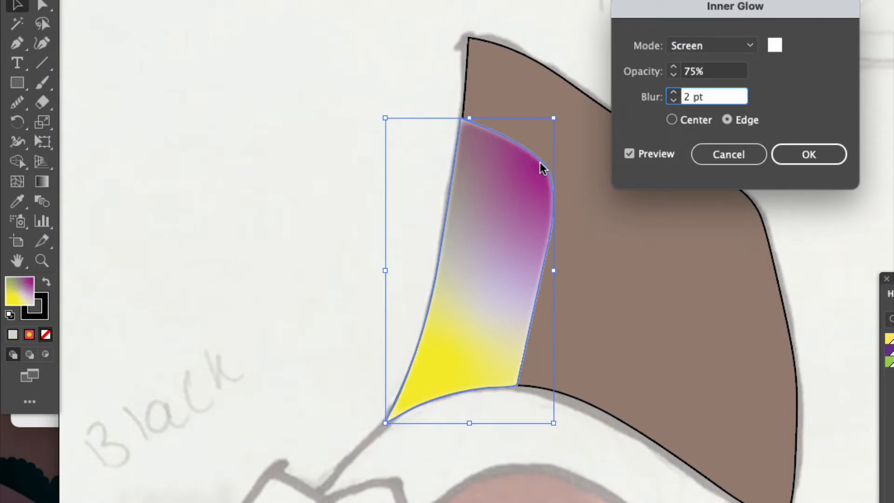
click(674, 93)
click(674, 93)
click(674, 93)
click(674, 93)
click(674, 93)
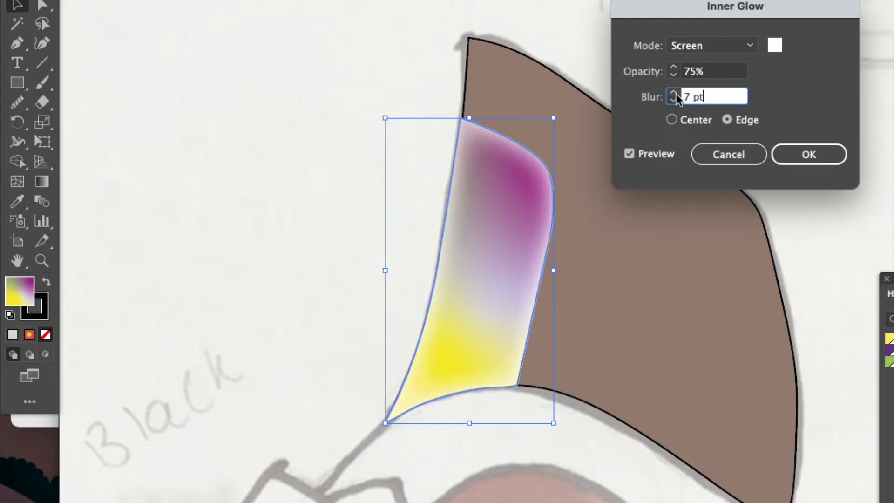
Step: Make the inner glow start from the center of the panel and try its blur at up to 11 pt
click(672, 120)
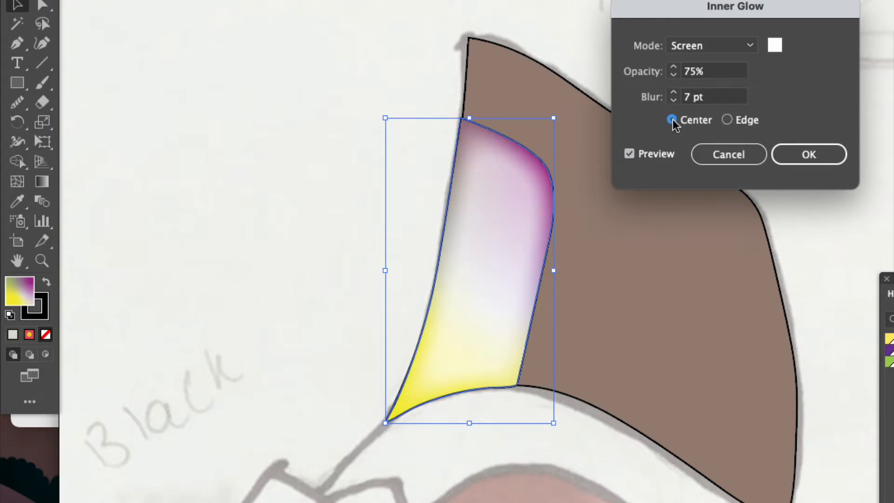
click(674, 100)
click(673, 101)
click(674, 101)
click(675, 93)
click(674, 93)
click(674, 93)
click(674, 93)
click(674, 93)
click(674, 93)
click(674, 94)
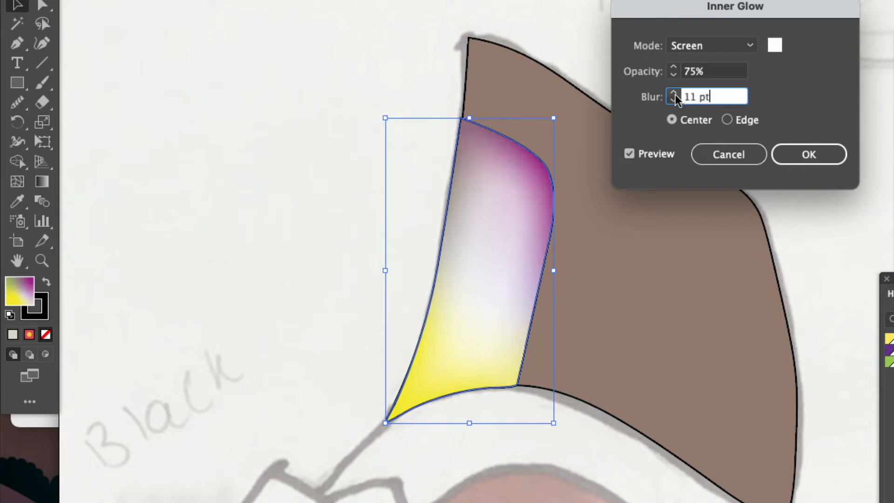
Step: Reduce the inner glow's blur to 5 pt and apply the effect to the front panel
click(674, 101)
click(674, 101)
click(674, 100)
click(674, 100)
click(674, 100)
click(674, 100)
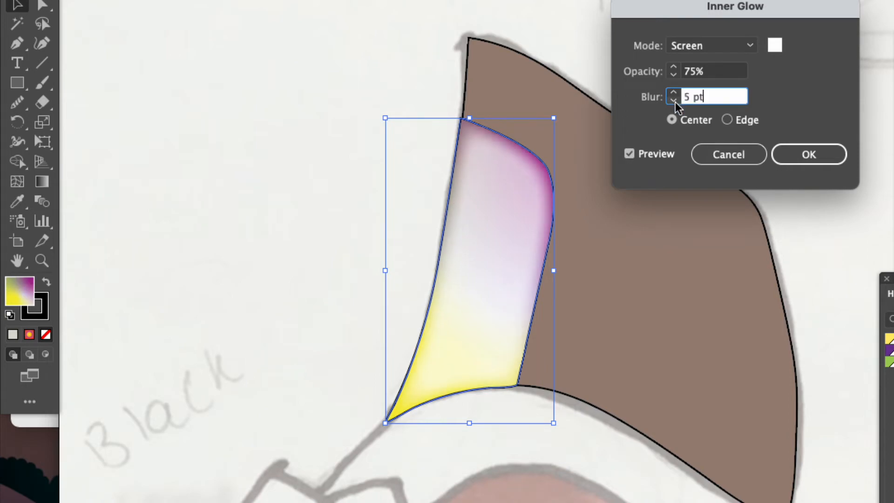
click(804, 156)
Step: Open the Vonster Patterns swatch library with the large brown panel selected
click(632, 147)
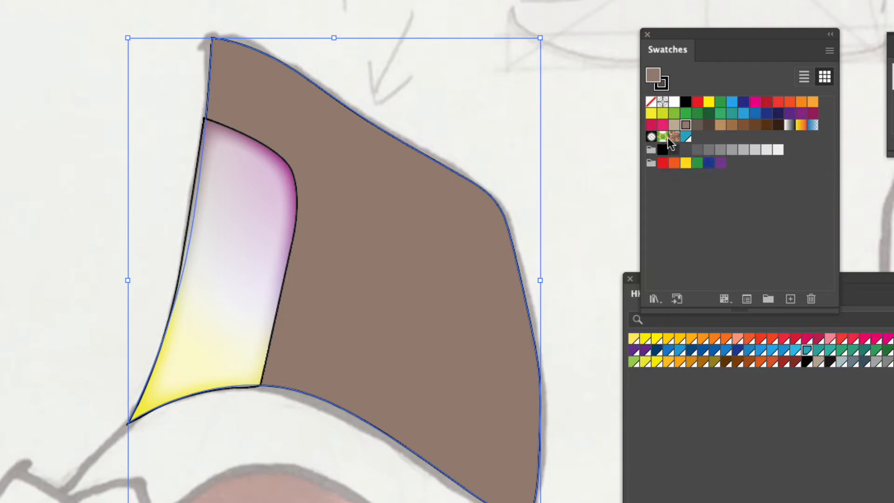
click(829, 52)
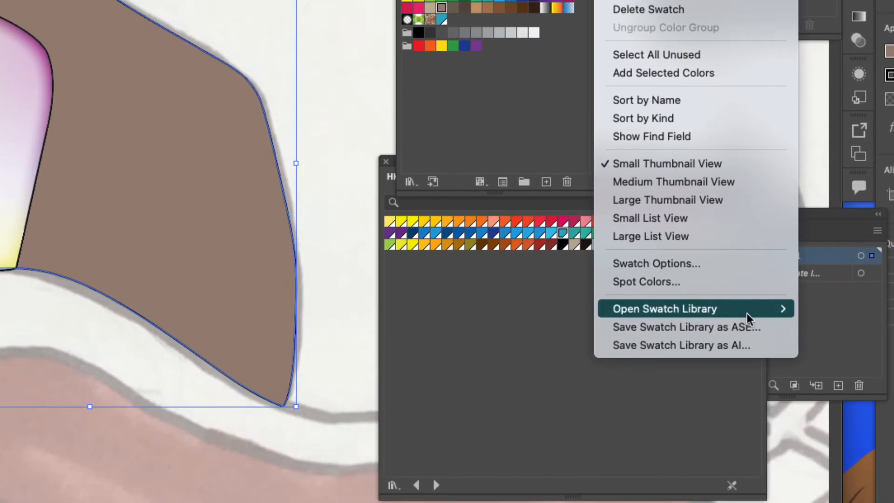
mouse_move(769, 338)
mouse_move(838, 447)
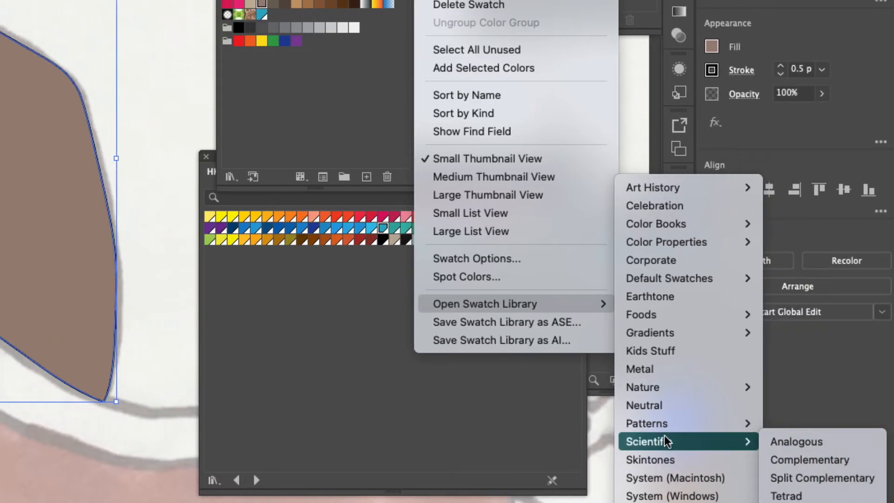
mouse_move(736, 423)
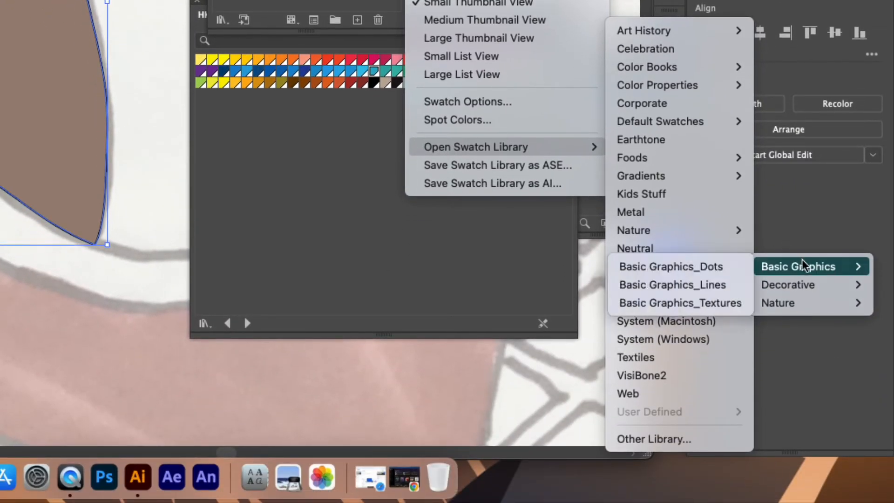
mouse_move(815, 331)
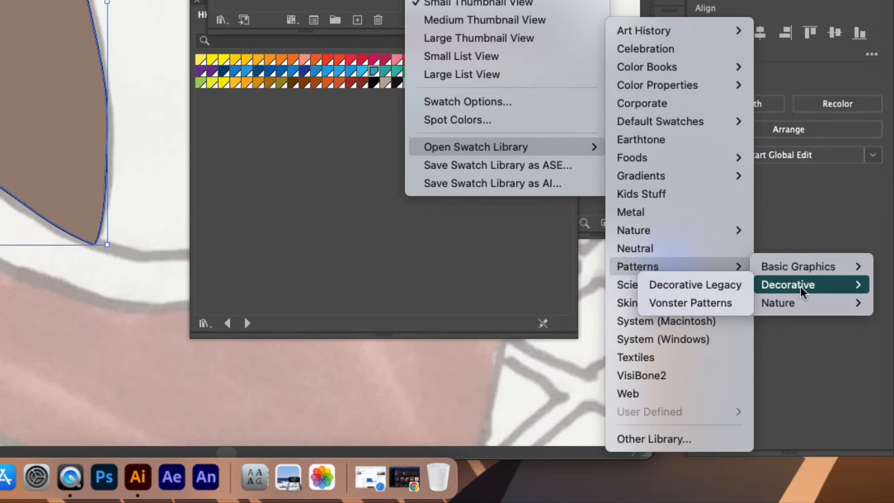
click(700, 303)
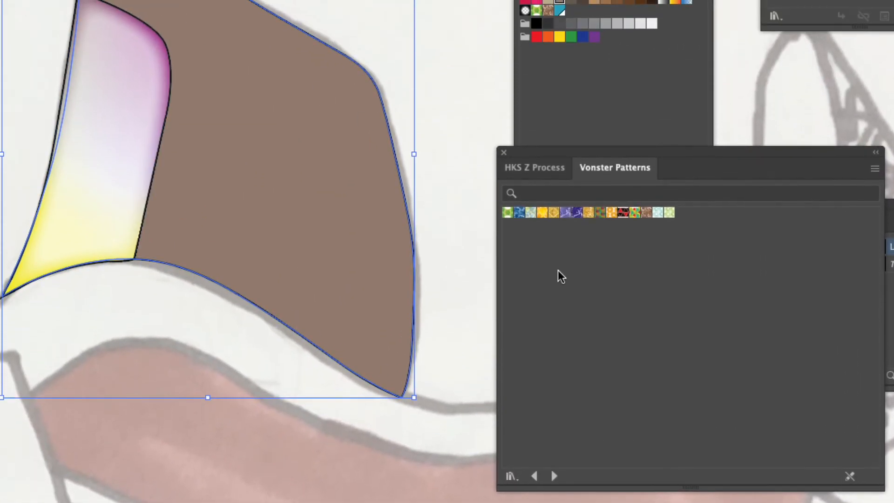
Step: Try the Diadem, light purple plume and dark Plume2 patterns as the large panel's fill
click(554, 213)
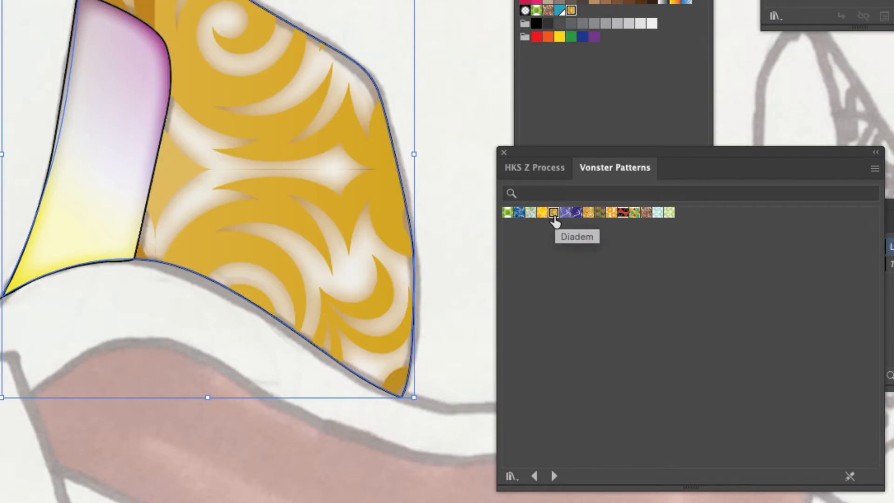
click(565, 213)
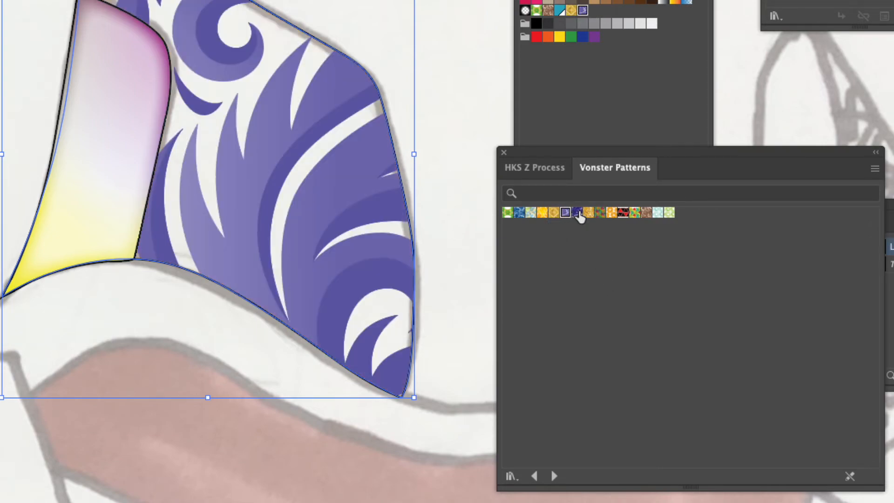
click(577, 213)
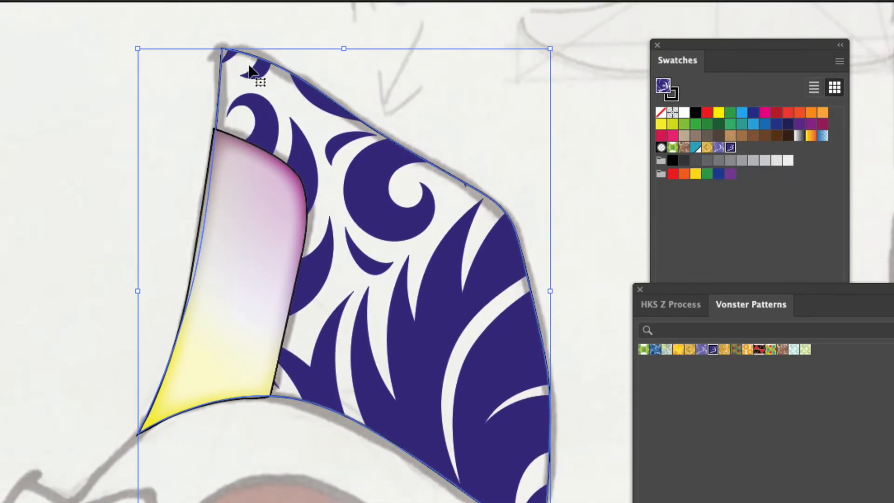
mouse_move(260, 76)
mouse_down()
mouse_move(50, 35)
mouse_move(162, 24)
mouse_move(202, 72)
mouse_move(127, 20)
mouse_move(142, 80)
mouse_move(260, 73)
mouse_up()
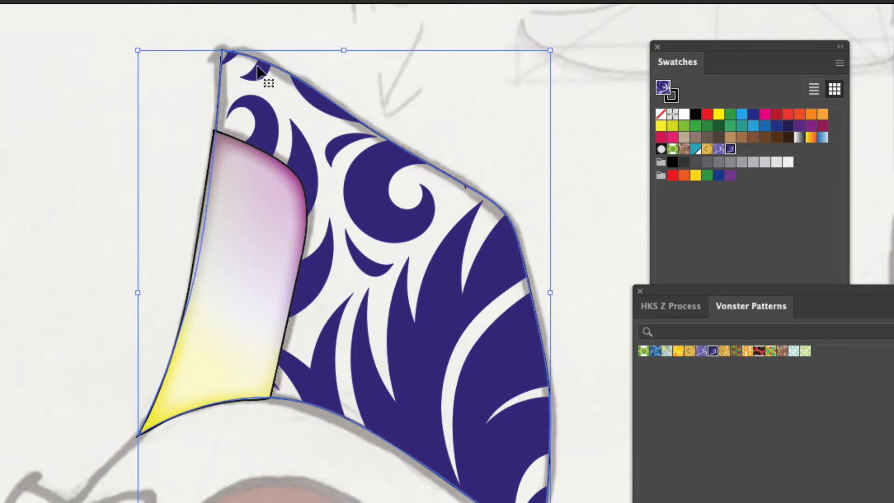
Step: Undo the pattern fills on the large panel back to the flat brown
key(ctrl+z)
key(ctrl+z)
key(ctrl+z)
key(ctrl+z)
key(ctrl+z)
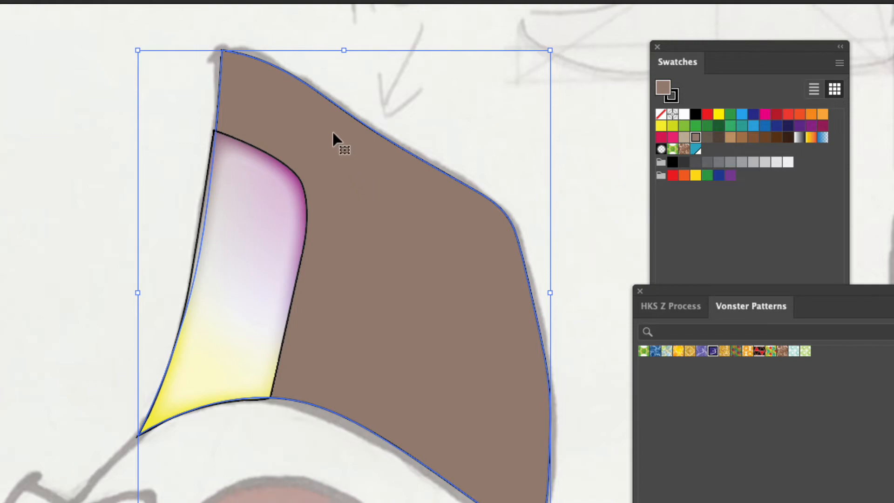
Step: Duplicate the brown panel off to the left of the original and fill the original with the Plume2 pattern
drag(342, 141, 135, 100)
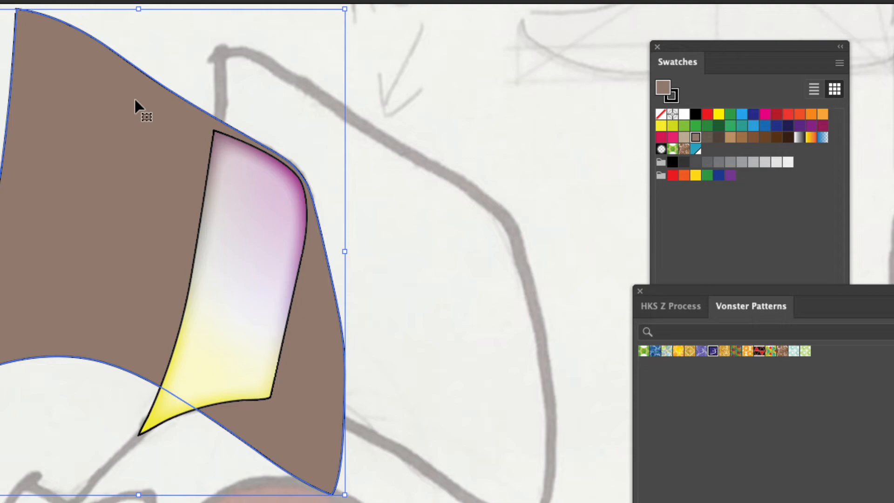
key(super+z)
drag(285, 125, 72, 95)
click(263, 111)
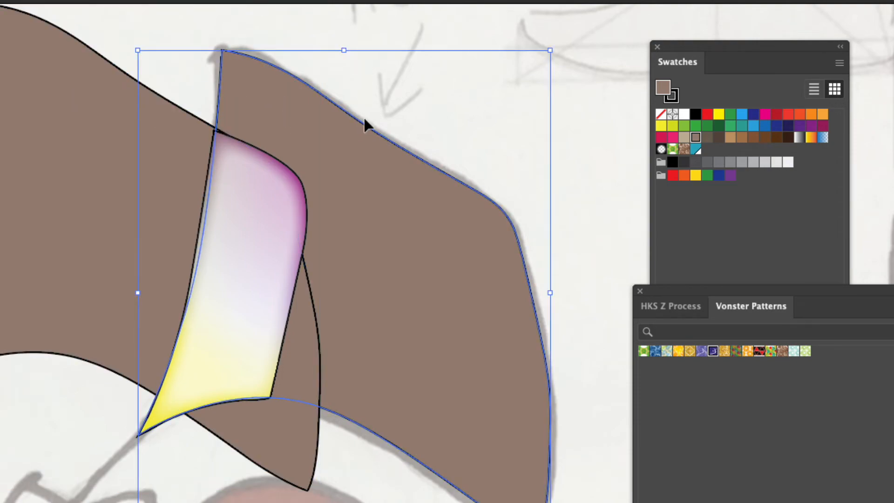
click(713, 352)
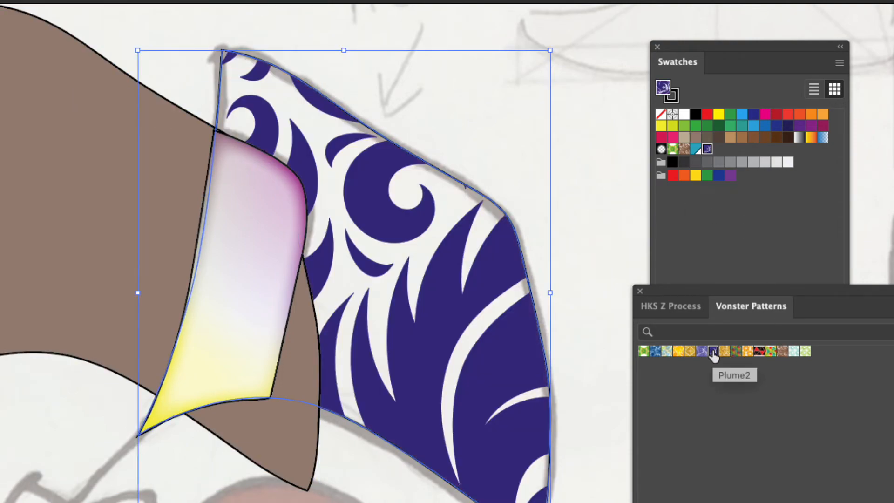
Step: Align the brown copy over the patterned panel, arrange it behind that panel, and deselect it
click(44, 119)
drag(43, 119, 293, 158)
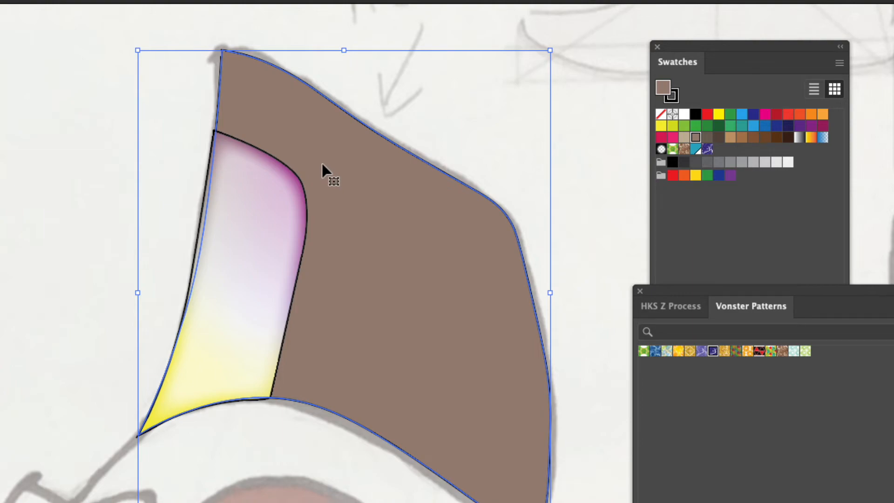
right_click(324, 163)
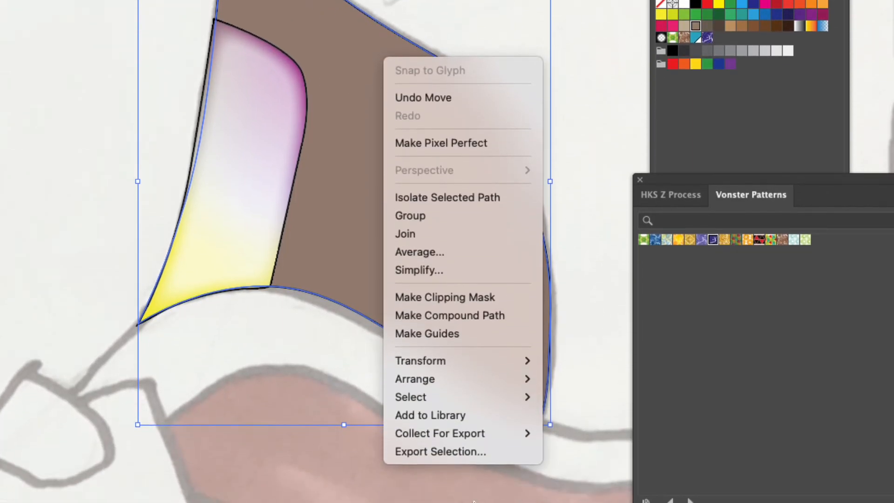
mouse_move(487, 379)
click(616, 420)
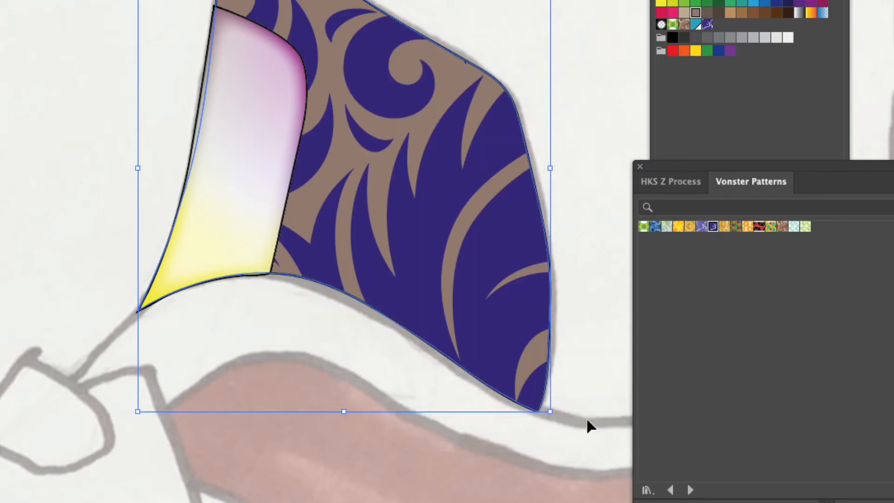
click(595, 249)
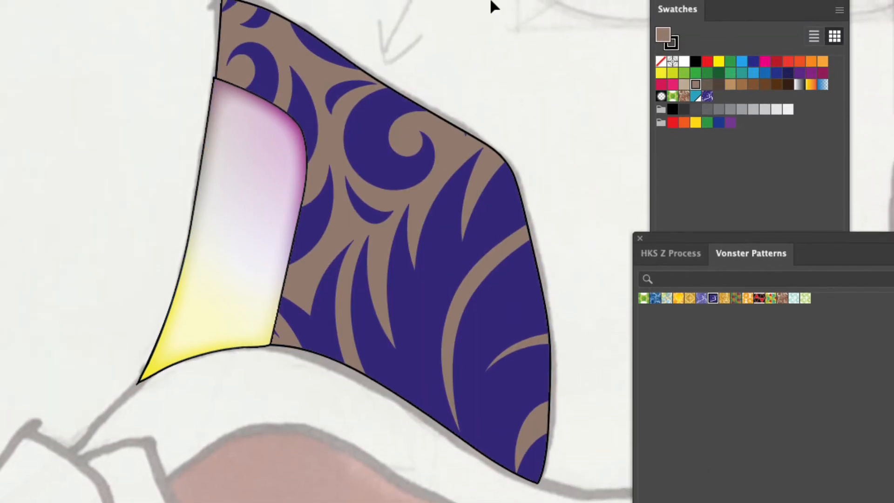
Step: Try shifting the Plume2 panel off its brown backing, and undo the move
click(418, 164)
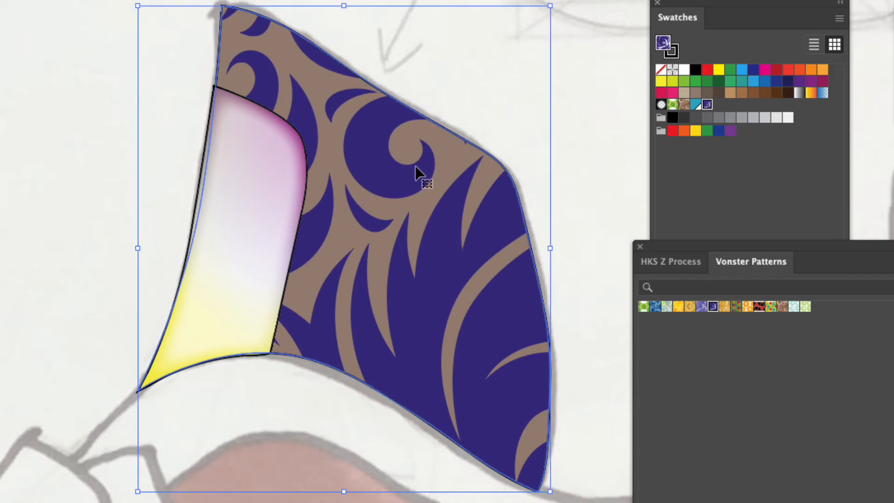
drag(417, 172, 430, 99)
key(ctrl+z)
Step: Edit the Plume2 pattern swatch, recolour its plume motif yellow, and leave pattern editing
double_click(708, 106)
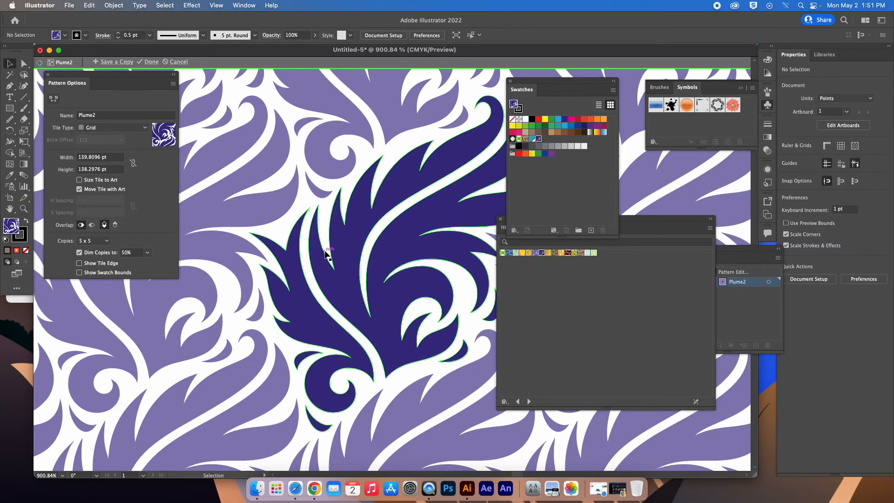
key(super+minus)
key(super+minus)
key(super+minus)
key(super+minus)
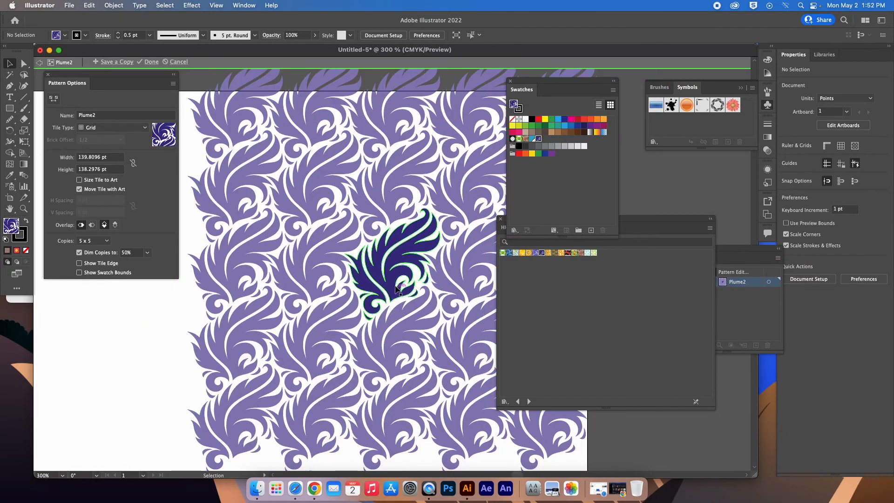
click(397, 259)
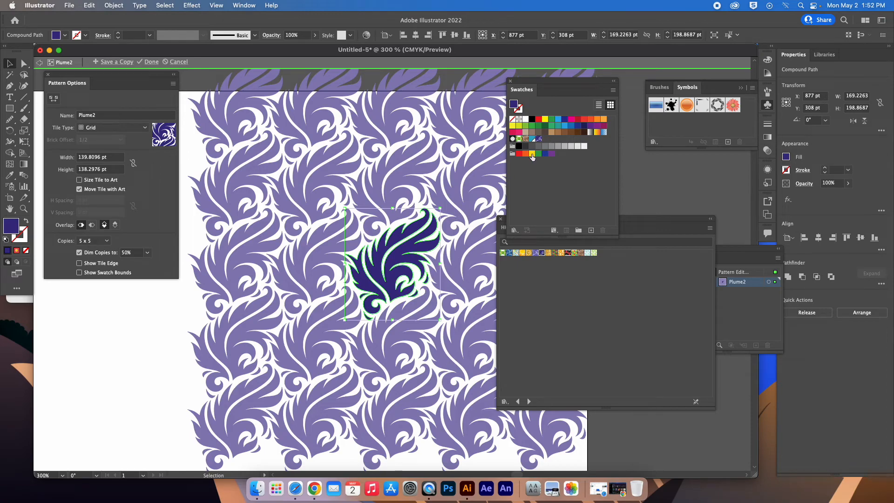
click(532, 154)
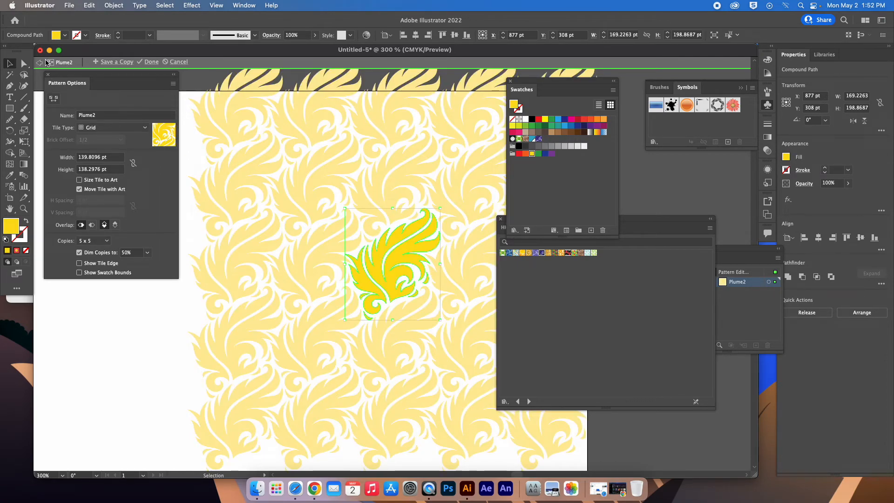
click(40, 62)
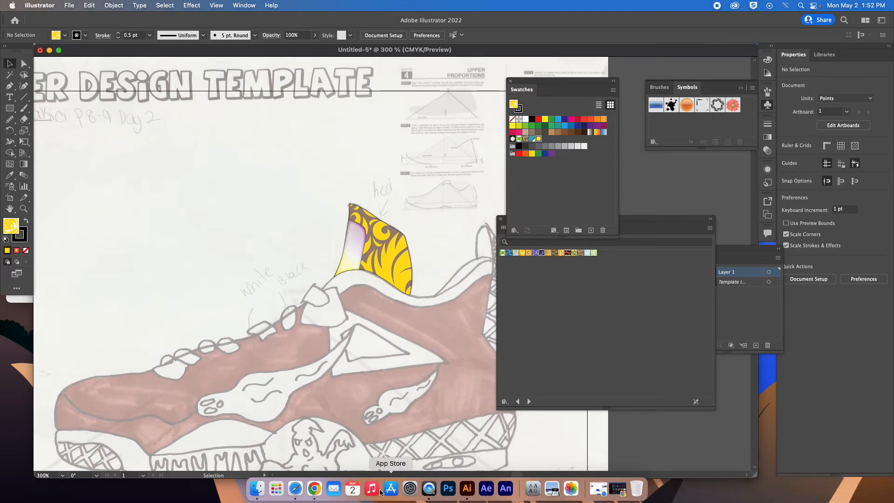
Step: Switch to Chrome and search Google Images for "leather patterns" in a new tab
click(315, 489)
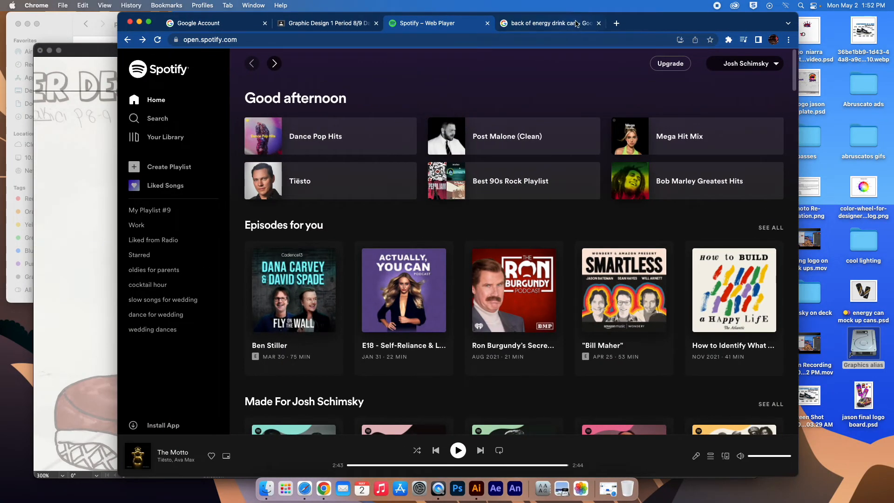
click(616, 23)
click(437, 41)
text(leather pattern)
key(Return)
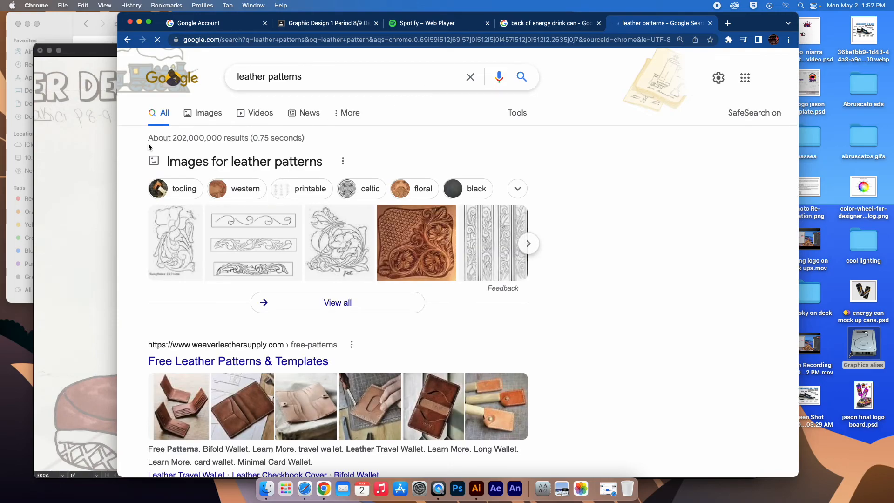
click(208, 114)
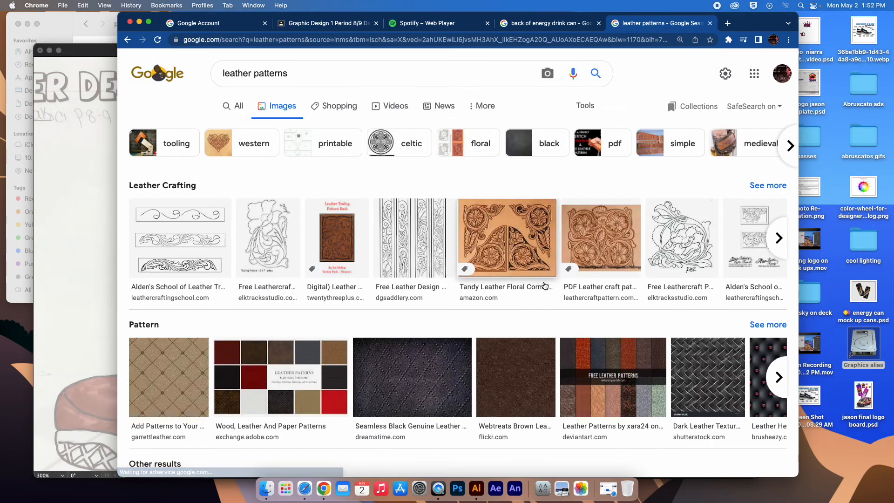
Step: Bring the seamless black leather image into the Illustrator document and position it on the empty canvas beside the artboard
click(428, 391)
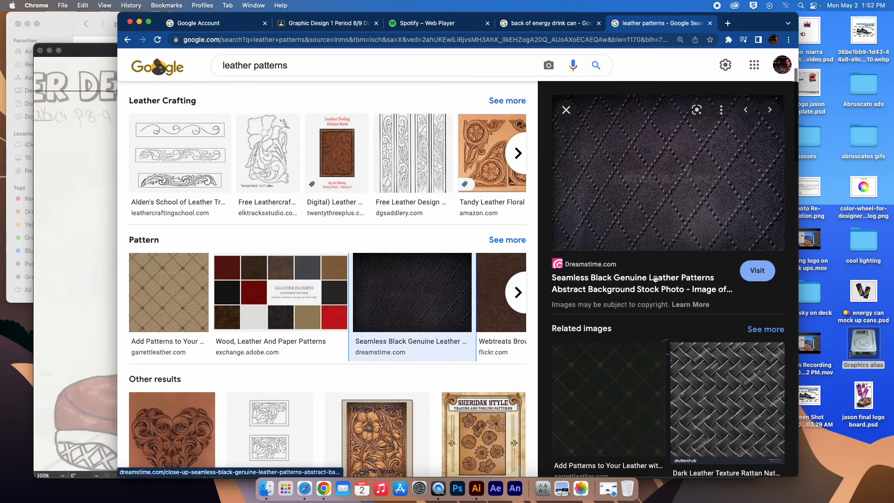
drag(727, 29, 822, 363)
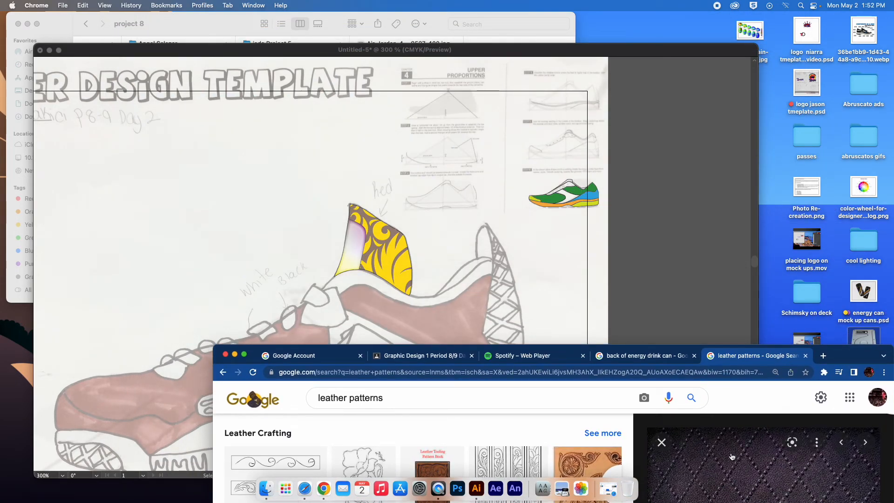
drag(730, 457, 588, 252)
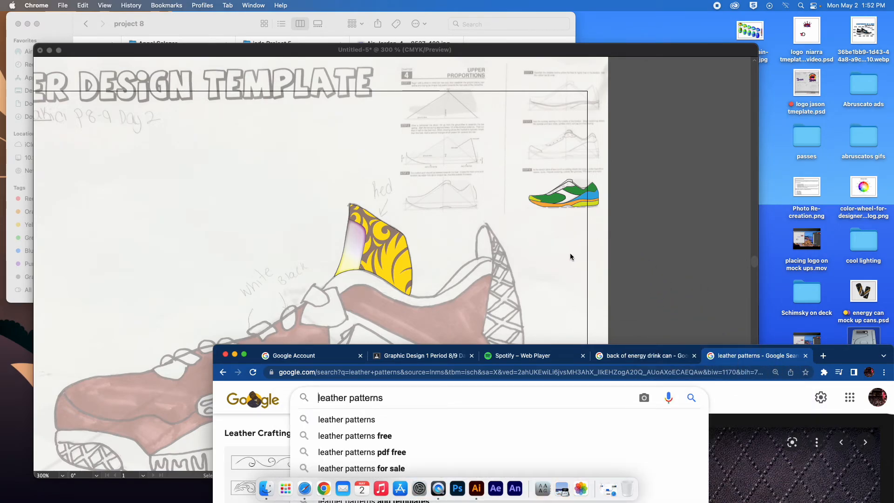
click(570, 254)
drag(478, 197, 180, 189)
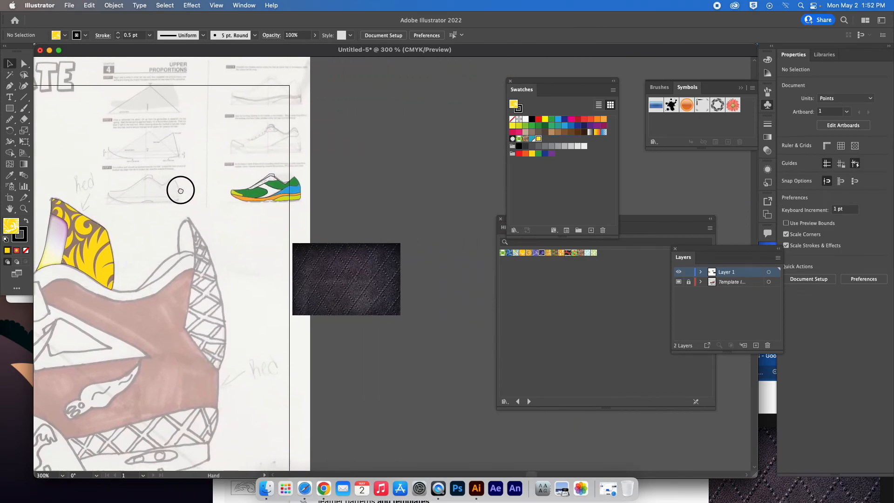
mouse_move(307, 247)
mouse_down()
mouse_move(460, 210)
mouse_move(320, 206)
mouse_up()
drag(386, 219, 414, 189)
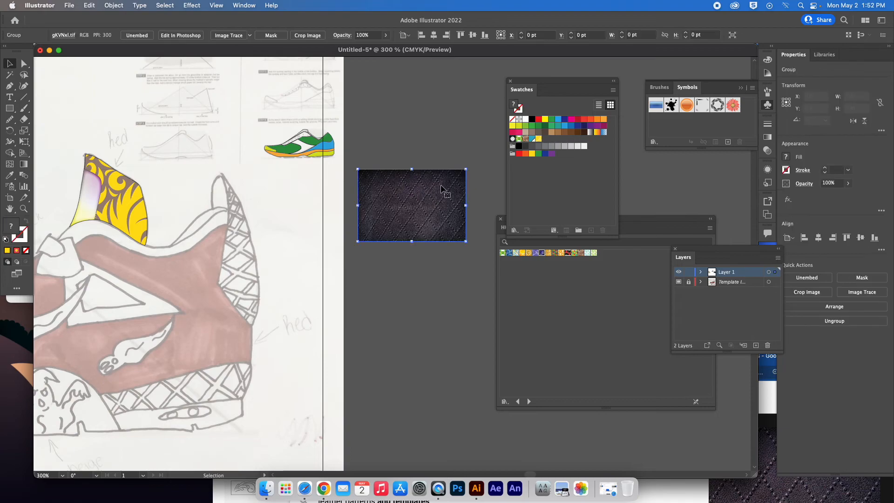
Step: Add the leather image to the swatches as a pattern and fill the large yellow-plumed panel with it
drag(433, 187, 548, 142)
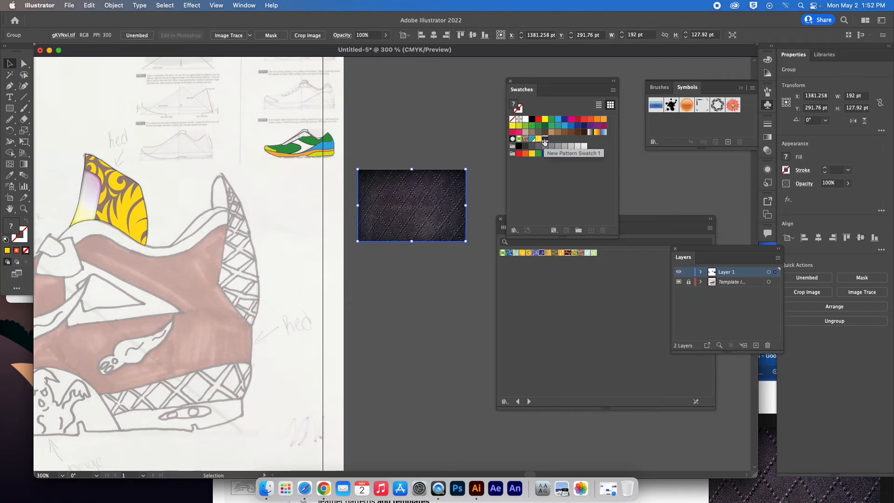
click(144, 188)
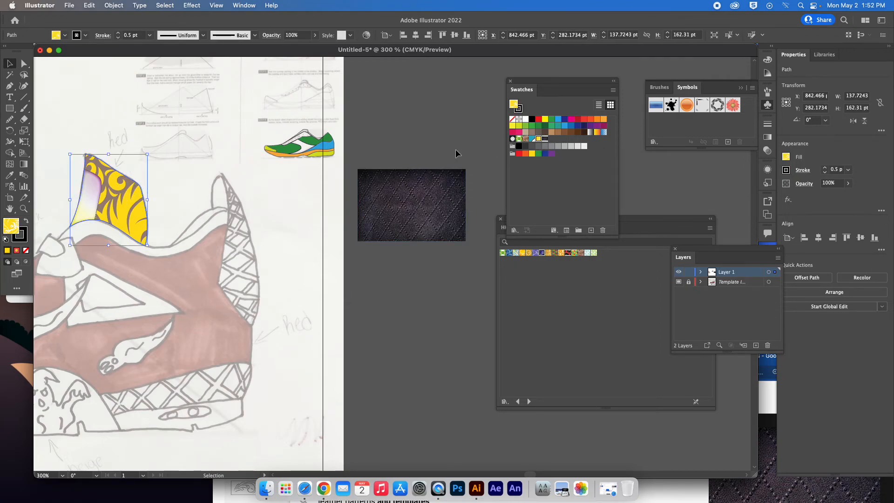
click(546, 140)
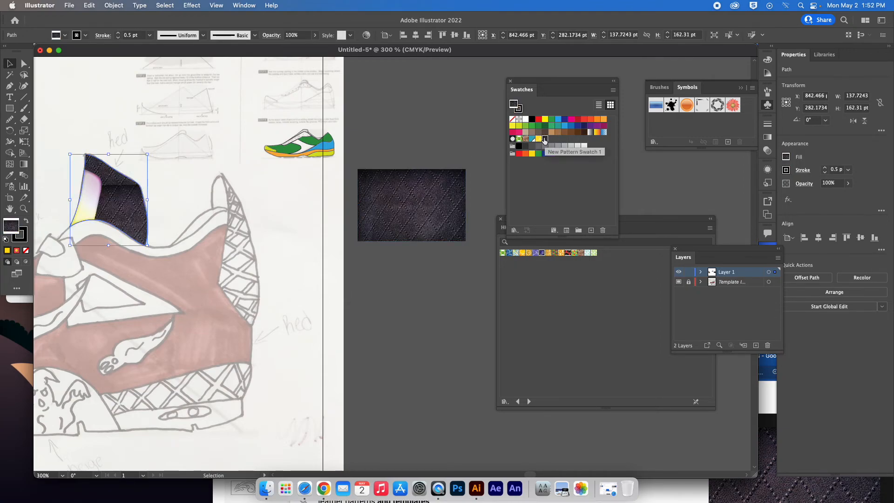
Step: Select the leather-filled tongue panel and place the Transparency controls as a floating panel beside it
click(270, 197)
drag(181, 200, 375, 197)
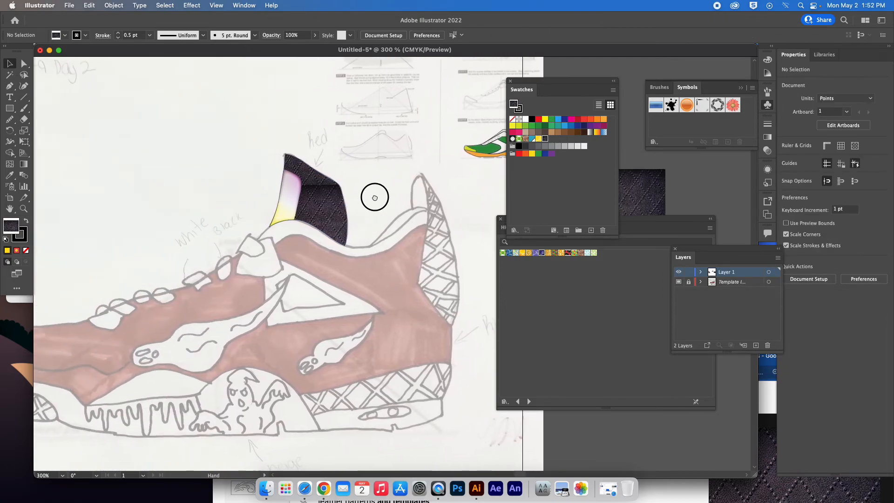
click(331, 202)
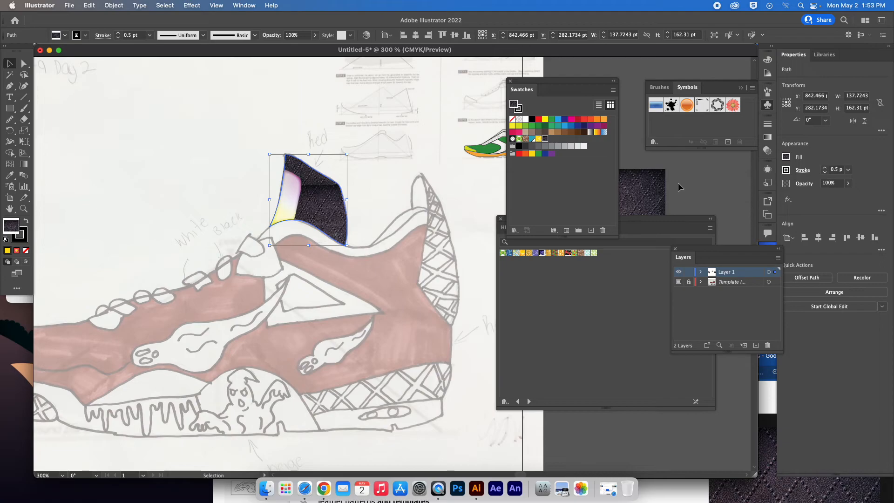
drag(281, 169, 427, 236)
drag(424, 234, 339, 219)
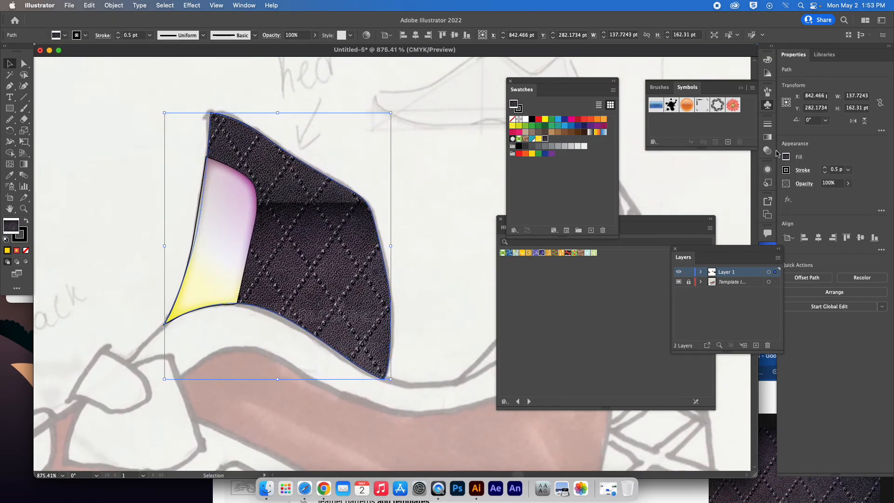
click(767, 151)
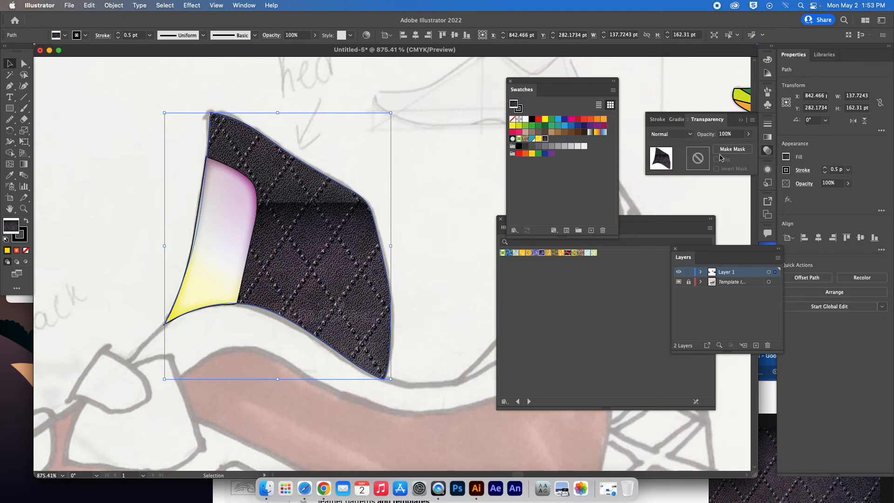
drag(706, 122, 395, 85)
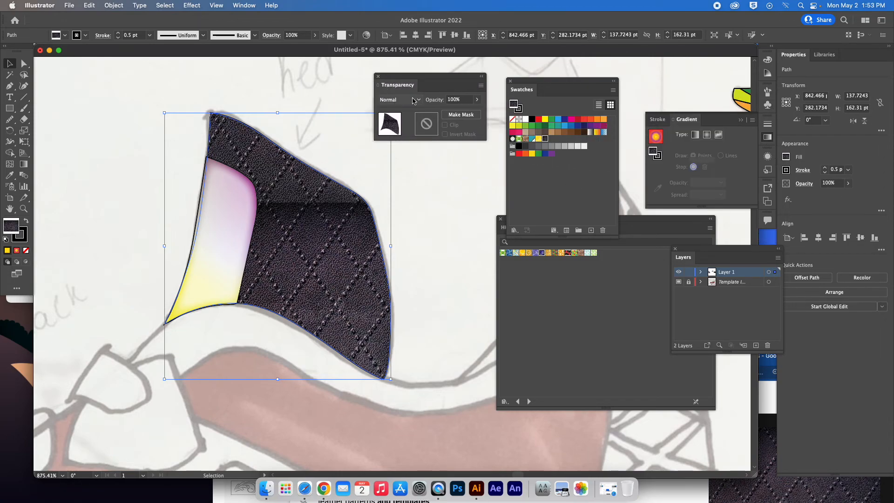
Step: Try several blend modes on the leather-filled panel, including Multiply, Overlay, Hard Light and Hue
click(417, 100)
click(408, 134)
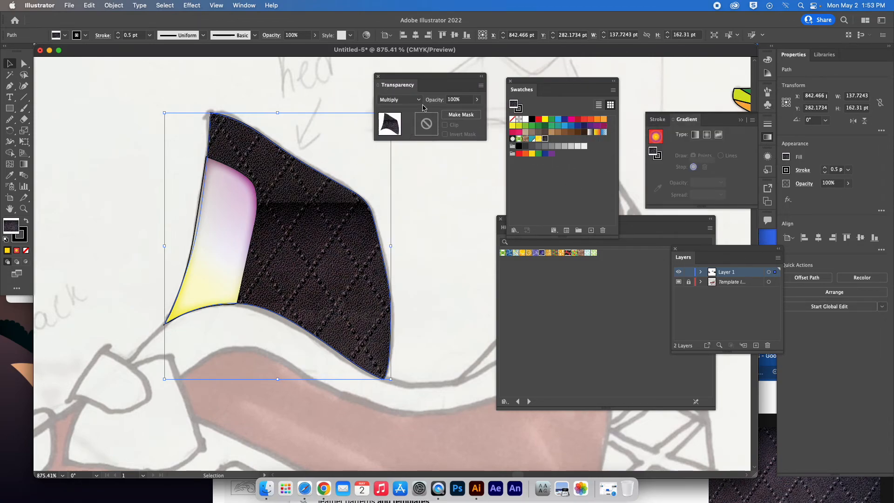
click(419, 99)
click(408, 192)
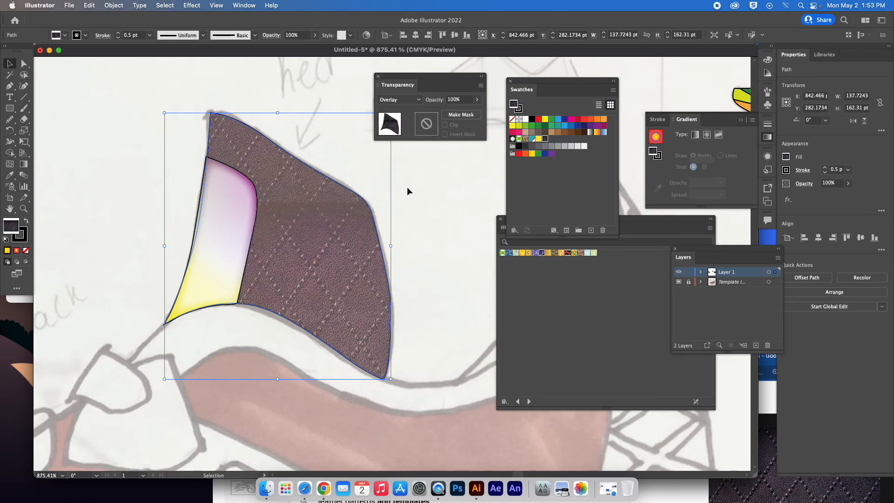
click(418, 100)
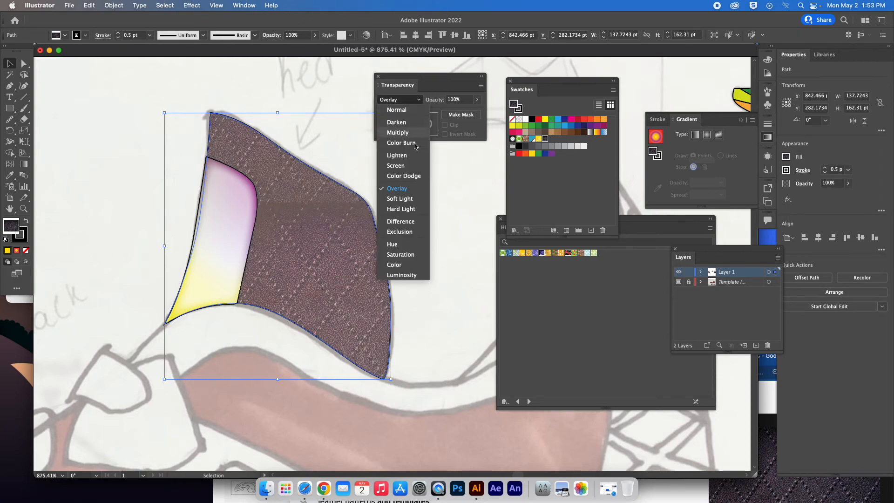
click(411, 209)
click(417, 100)
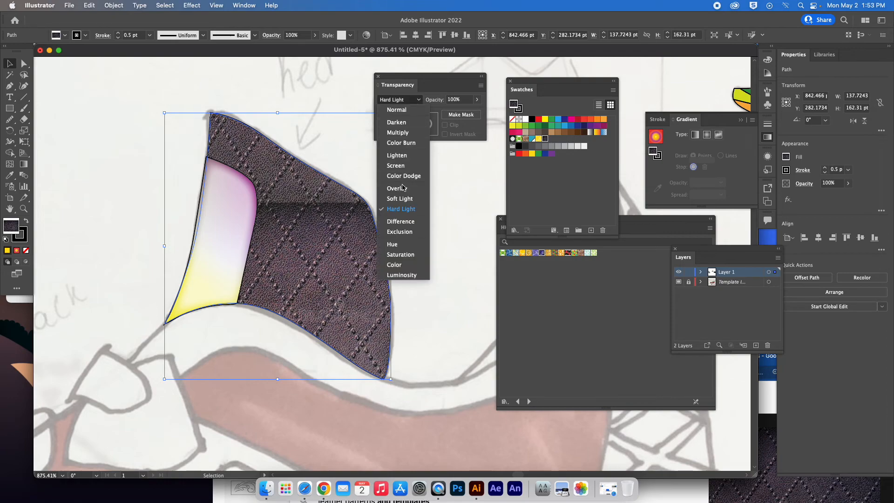
click(406, 247)
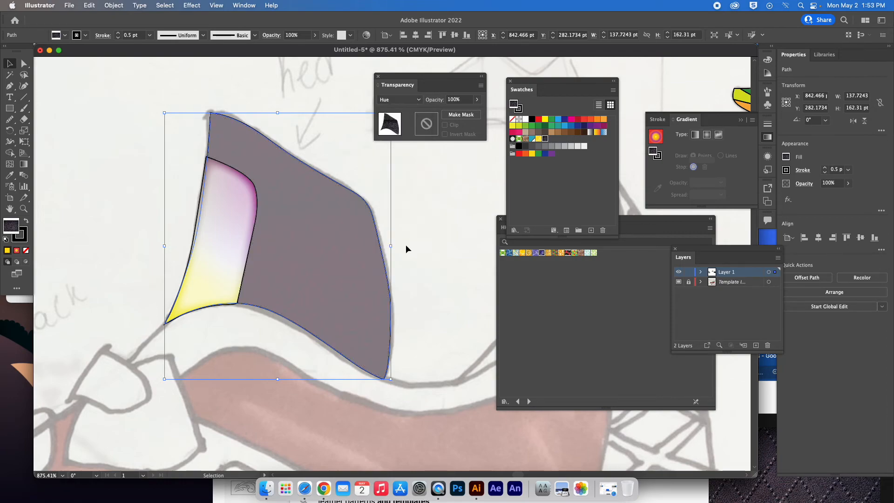
click(417, 100)
click(414, 268)
Step: Set the leather-filled panel's blend mode to Multiply with 46% opacity and deselect it
click(418, 99)
click(414, 129)
click(478, 99)
drag(464, 112, 459, 114)
click(460, 224)
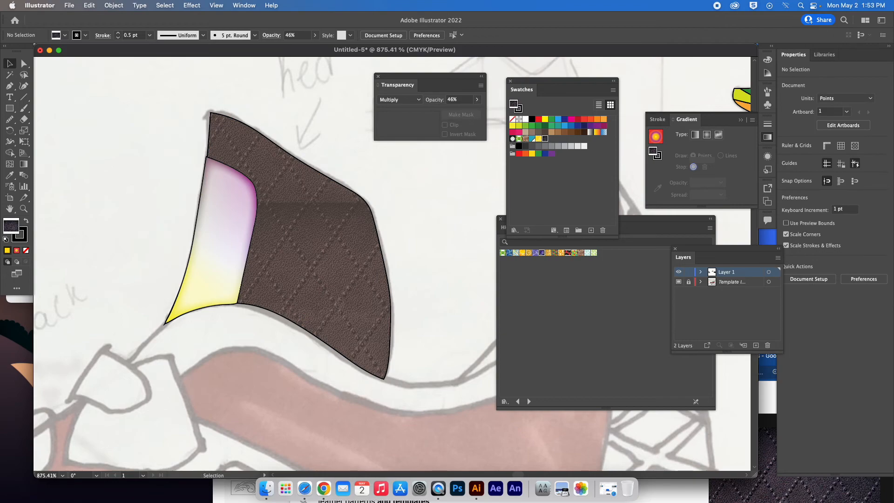
key(super+0)
drag(440, 202, 285, 213)
drag(368, 190, 279, 218)
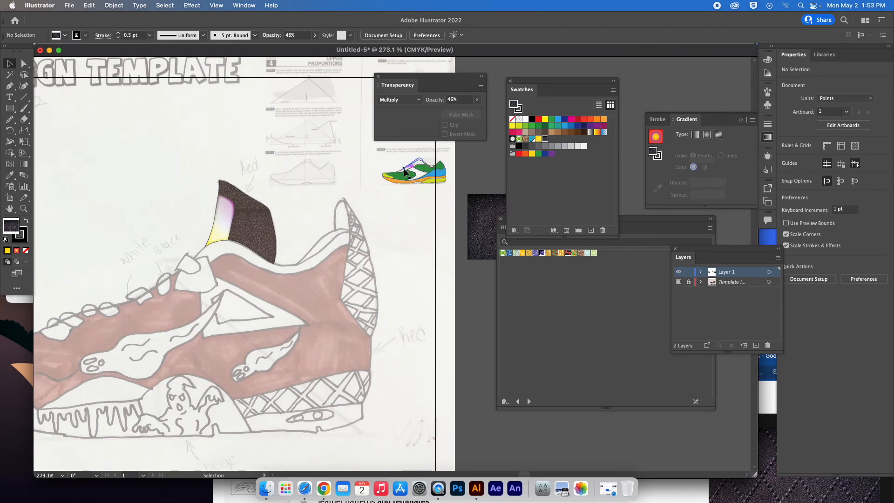
drag(10, 153, 58, 155)
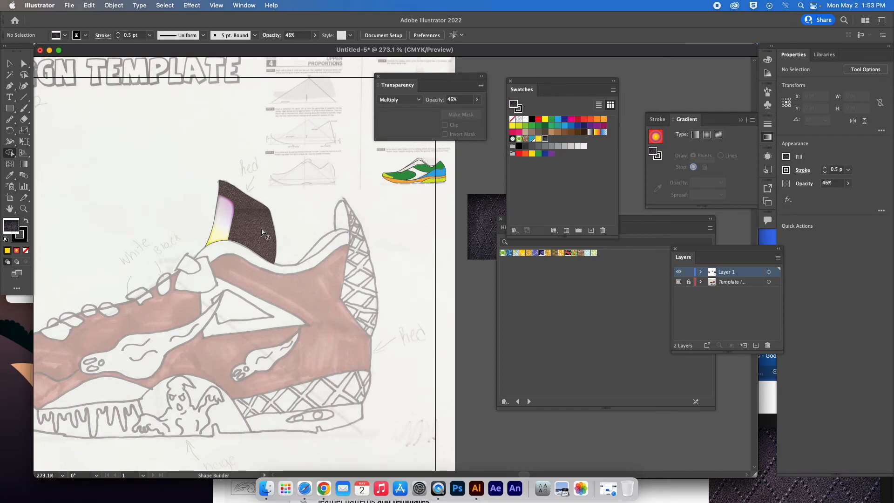
click(191, 5)
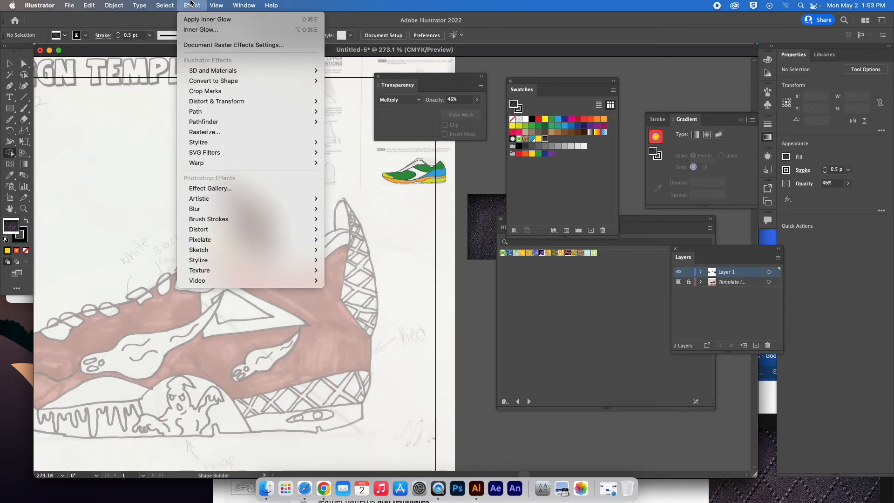
click(190, 4)
scroll(343, 223, left, 10)
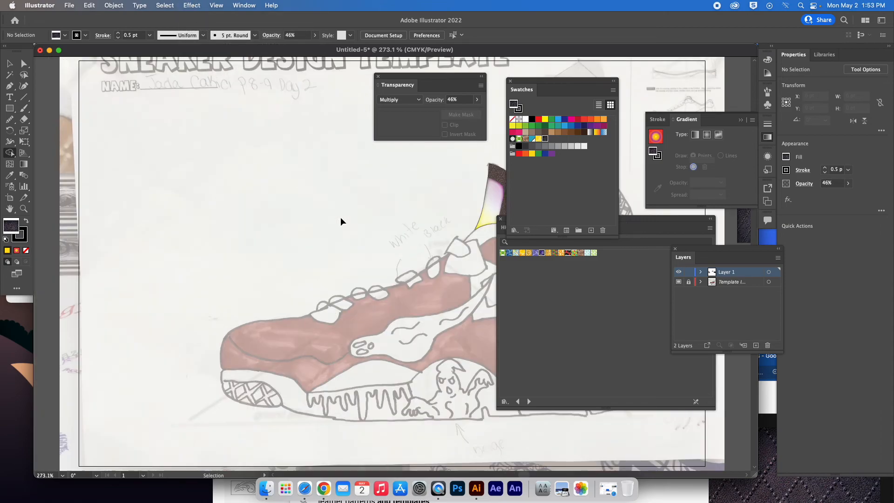
key(space)
drag(469, 270, 289, 253)
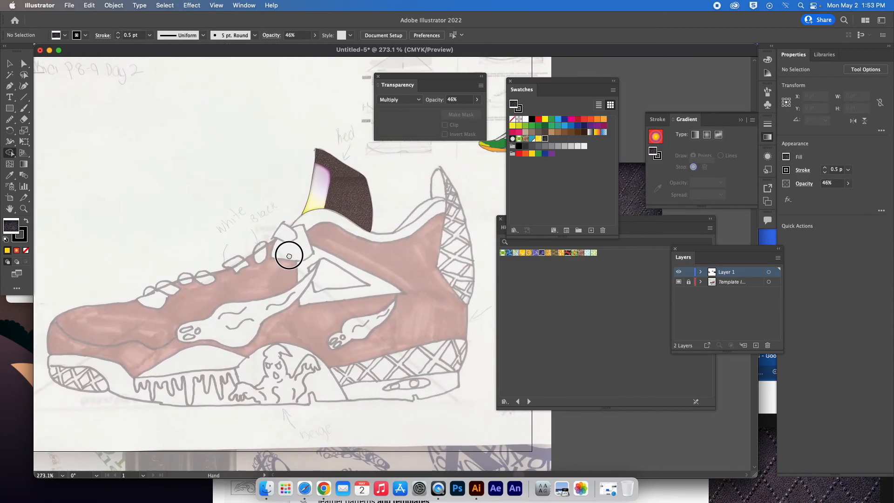
Step: Show the rulers and place a horizontal guide along the underside of the sneaker's sole
click(224, 4)
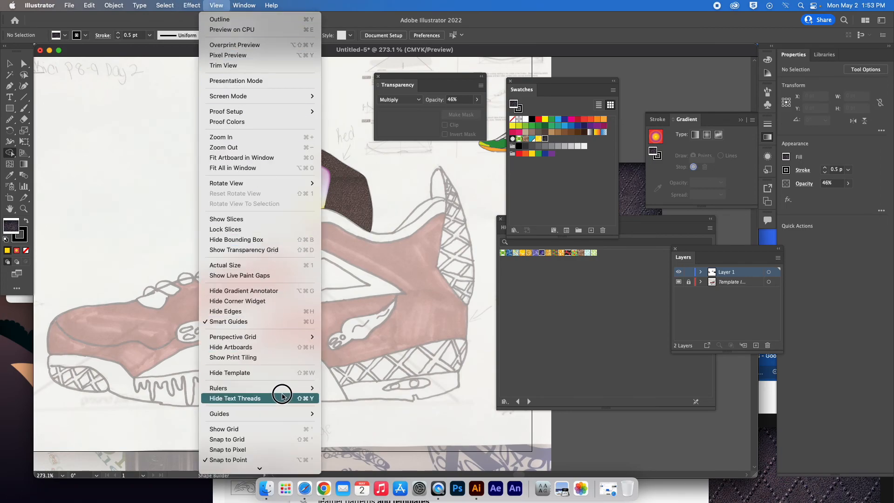
mouse_move(318, 388)
click(360, 384)
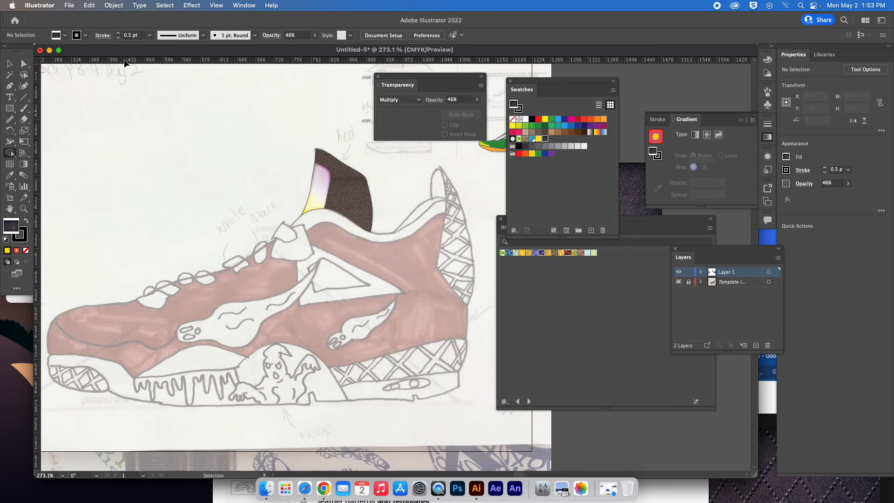
drag(125, 61, 228, 411)
Step: Place vertical guides at the sneaker's toe and at the back of its heel
scroll(257, 333, left, 5)
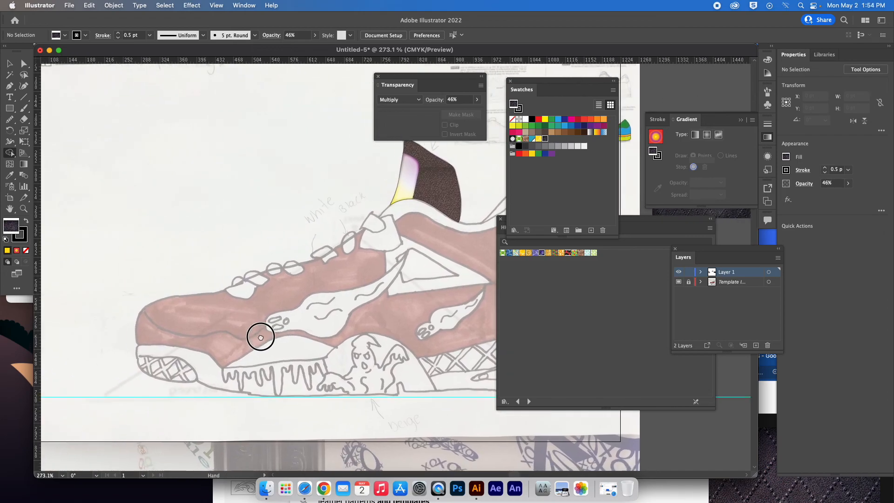
drag(39, 326, 142, 330)
drag(197, 315, 409, 326)
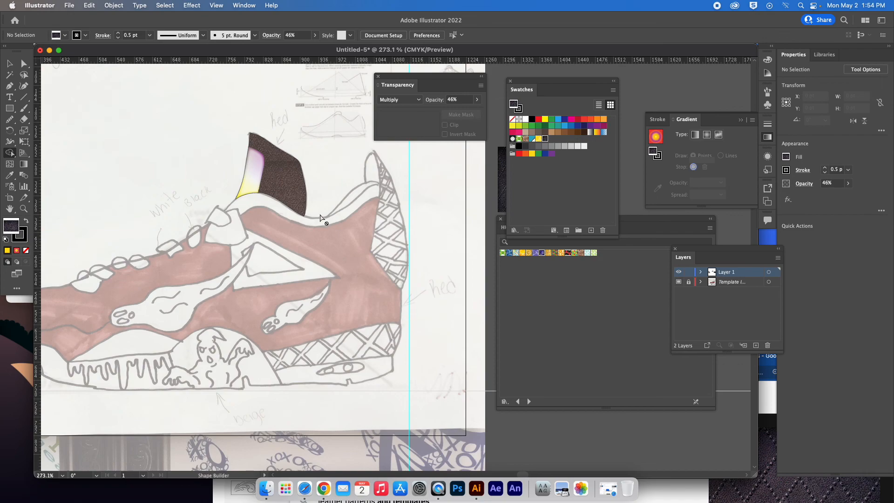
Step: Place horizontal guides at the top of the tongue and at the tip of the heel tab
scroll(296, 116, up, 5)
drag(293, 66, 295, 227)
drag(294, 60, 307, 246)
Step: Try to trace the sole's bottom edge along the guide with the Pen tool, from beside the ghost figure towards the toe
drag(359, 320, 366, 90)
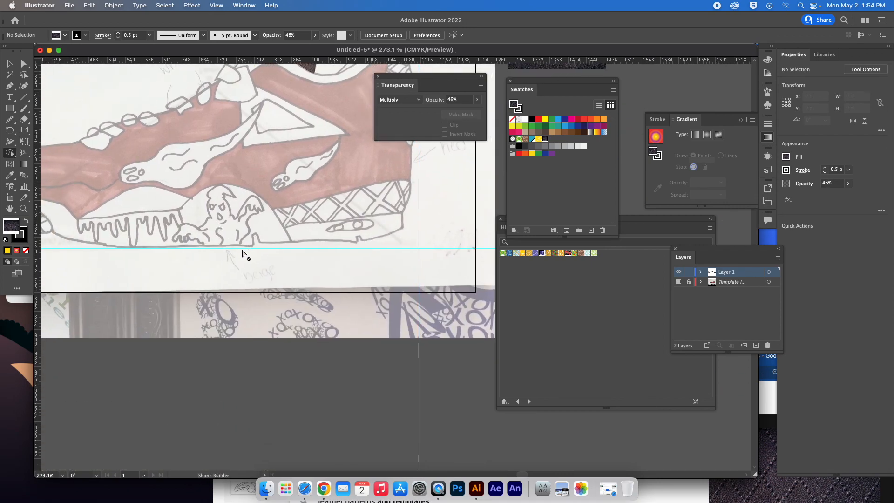
click(16, 90)
drag(192, 221, 312, 263)
click(345, 255)
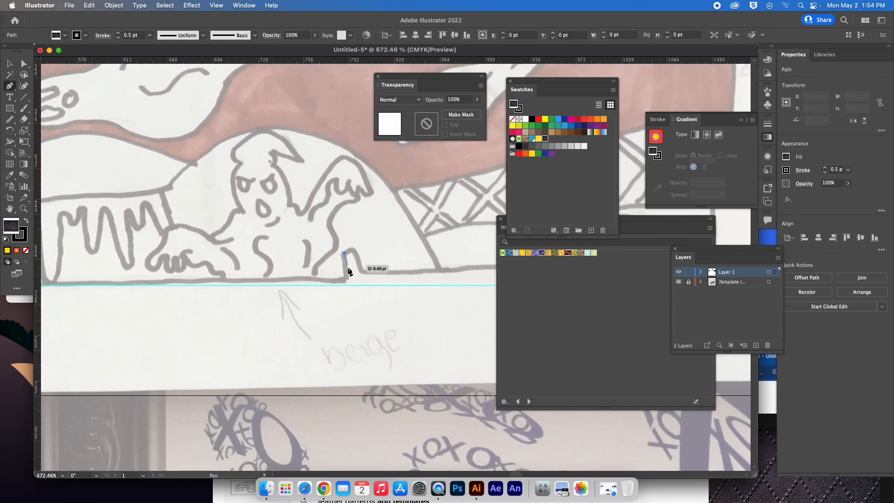
click(348, 285)
drag(347, 286, 338, 286)
drag(280, 282, 457, 268)
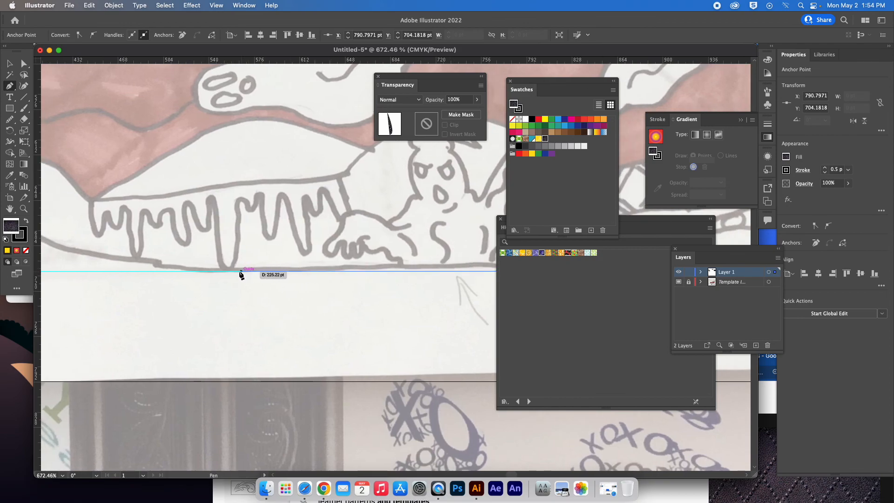
drag(162, 271, 69, 241)
drag(348, 237, 172, 207)
alt+click(275, 226)
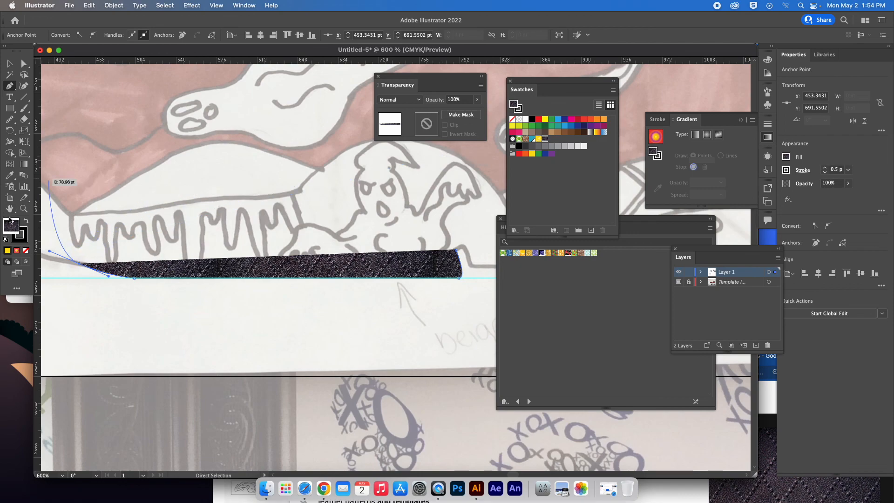
super+click(103, 141)
Step: Undo the unfinished Pen path along the sole and fit the artboard in the window
key(super+z)
key(super+z)
key(super+z)
key(super+z)
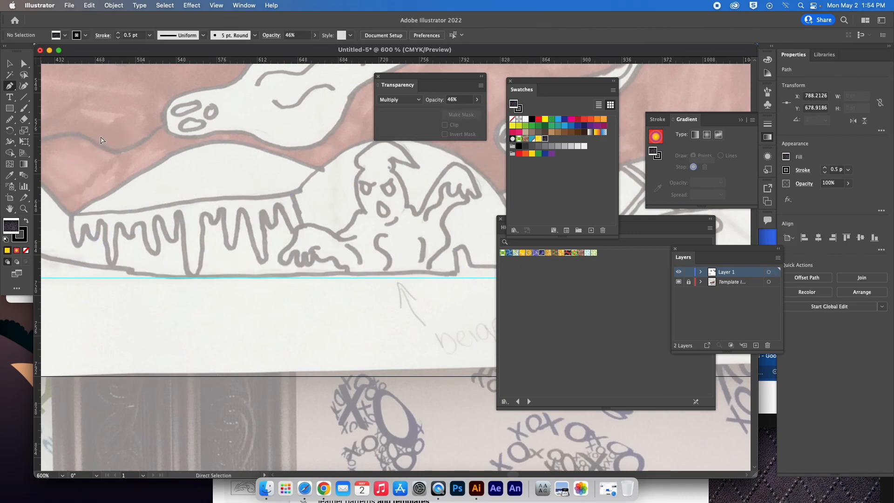
key(super+0)
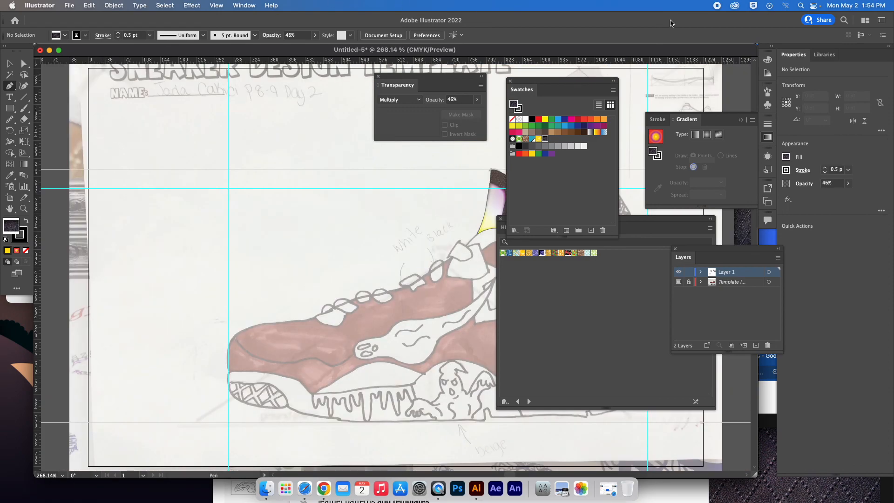